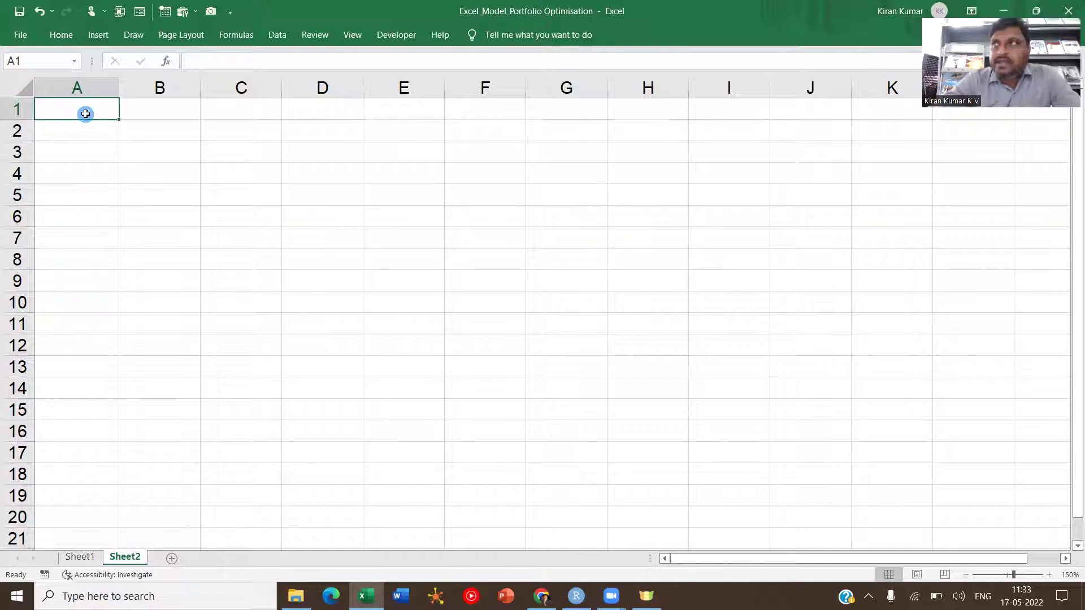
Step: Add a new blank worksheet to the workbook after Sheet2 and enlarge its display to 140%
{"action": "left_click", "coordinate": [172, 558]}
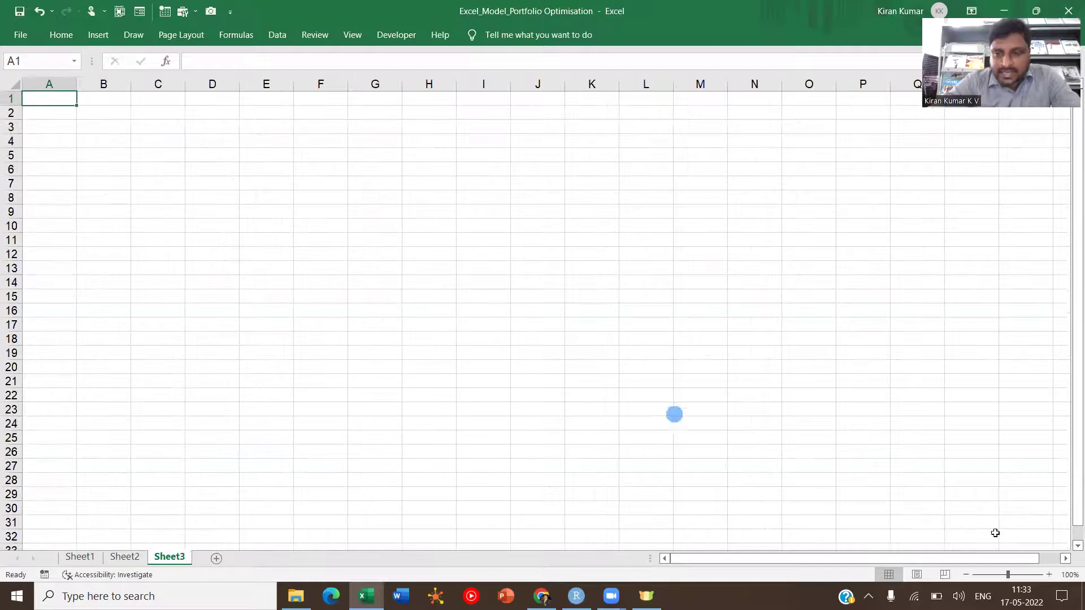
{"action": "left_click", "coordinate": [1049, 575]}
{"action": "left_click", "coordinate": [1049, 574]}
{"action": "left_click", "coordinate": [1049, 575]}
{"action": "left_click", "coordinate": [1049, 575]}
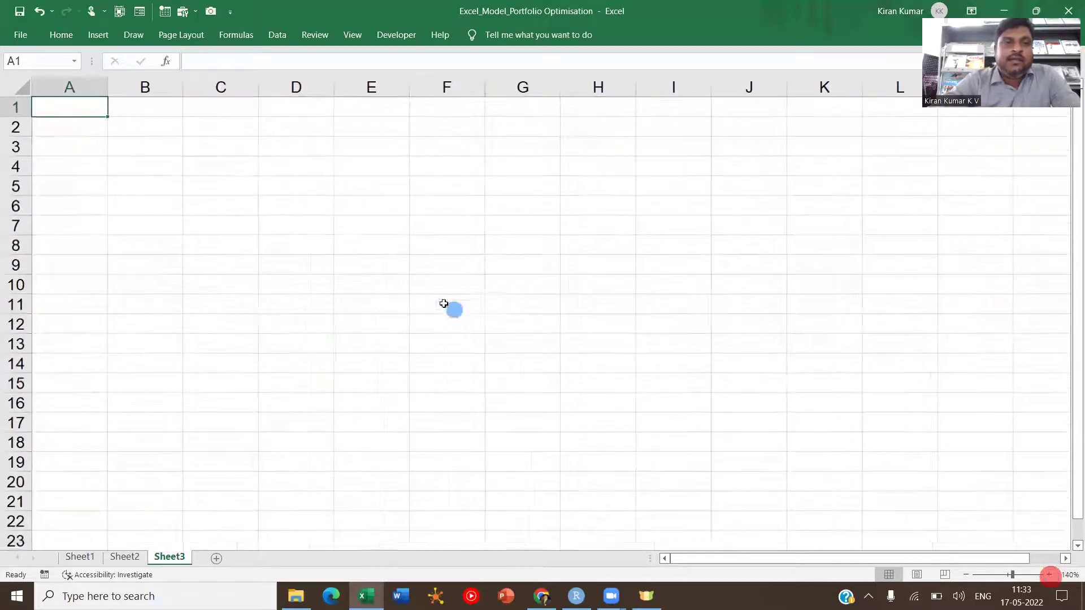
Step: Enter the heading Stocks in C2 and list Tata Motors and HDFC Ltd below it in C3 and C4
{"action": "left_click", "coordinate": [194, 134]}
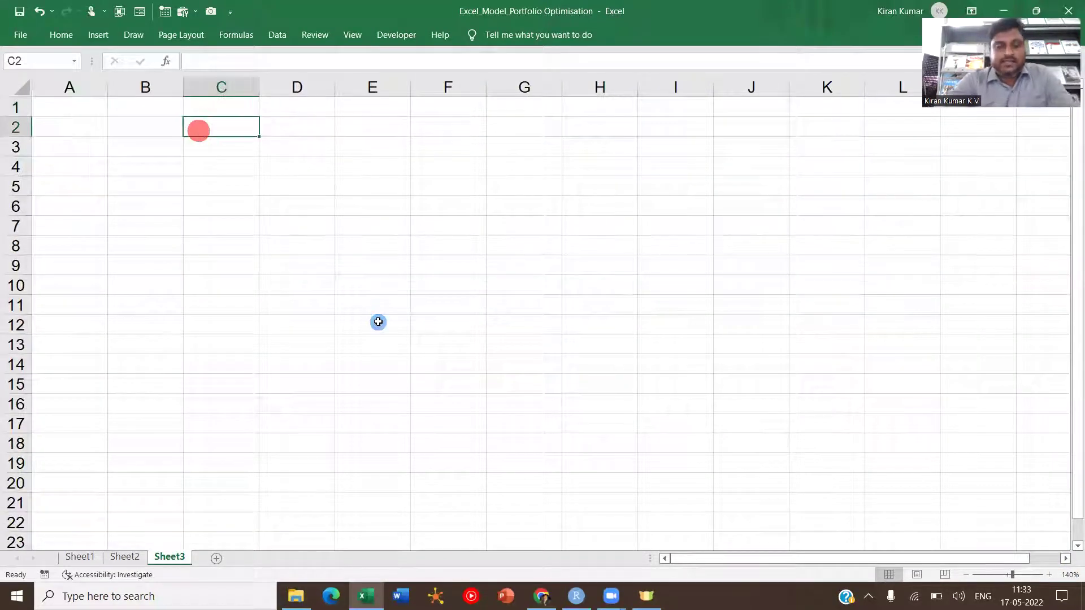
{"action": "type", "text": "Stocks"}
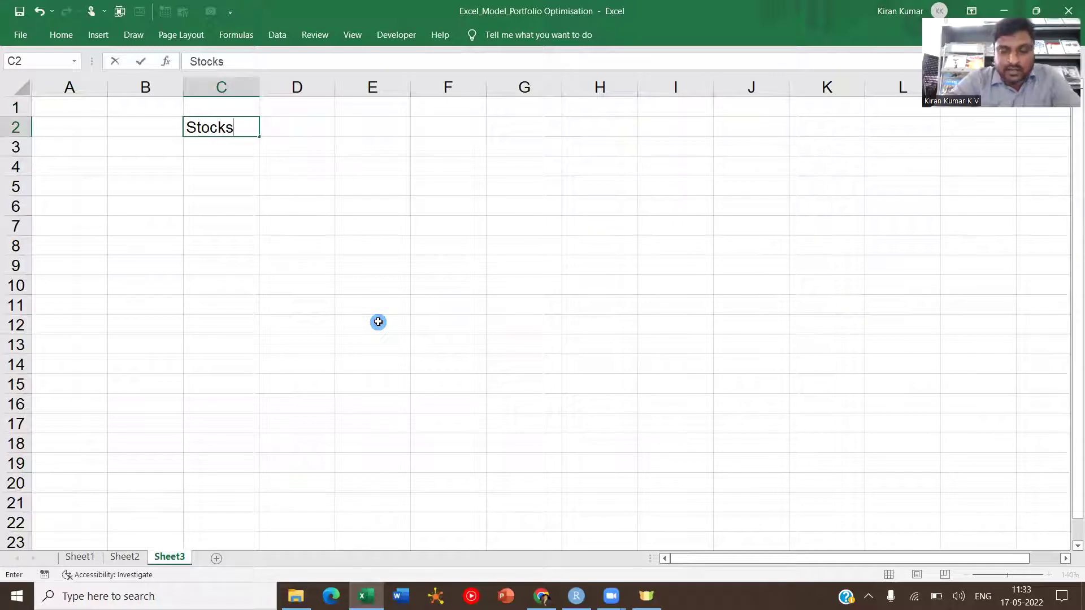
{"action": "key", "text": "Return"}
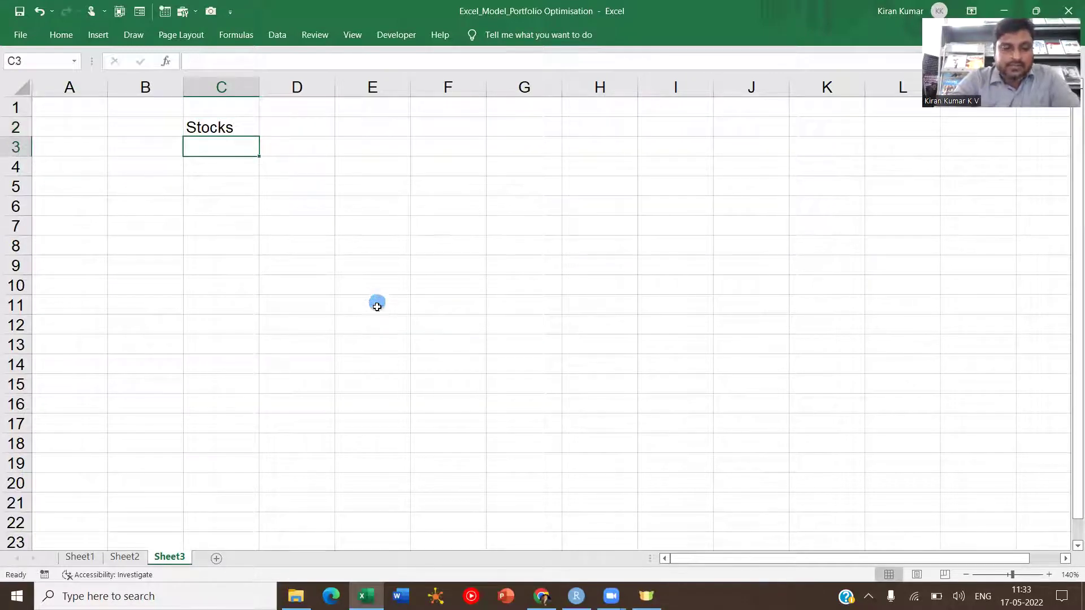
{"action": "type", "text": "Tata Moto"}
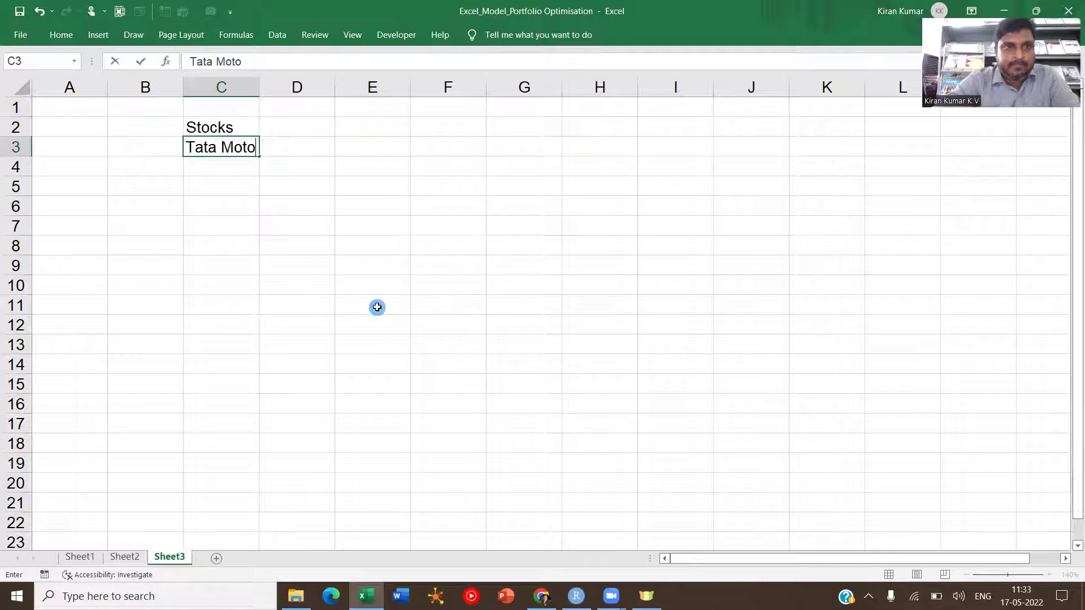
{"action": "type", "text": "rs"}
{"action": "key", "text": "Return"}
{"action": "type", "text": "HDFC L"}
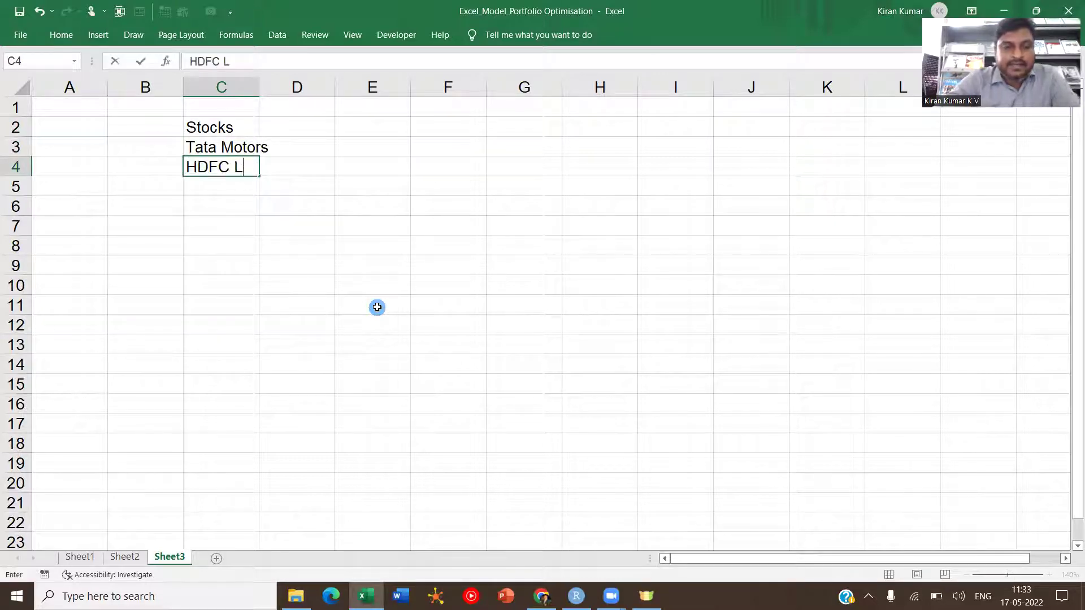
{"action": "type", "text": "td"}
{"action": "key", "text": "Return"}
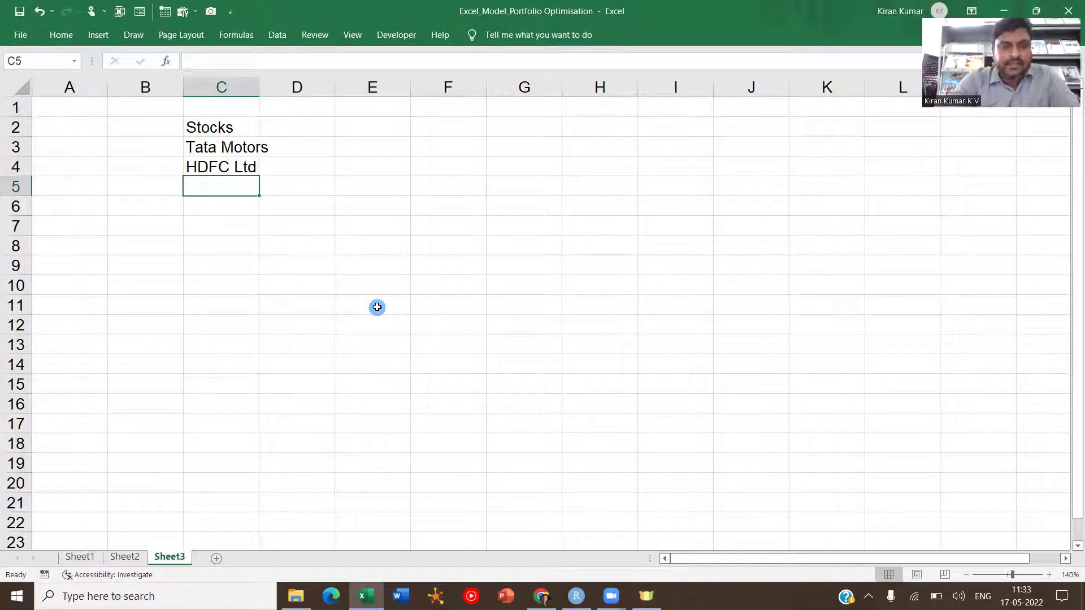
Step: Add TCS and Apollo Hospitals to the stock list in C5 and C6, and make the Stocks heading bold
{"action": "type", "text": "TCS"}
{"action": "key", "text": "Return"}
{"action": "type", "text": "Apolloo"}
{"action": "type", "text": "o "}
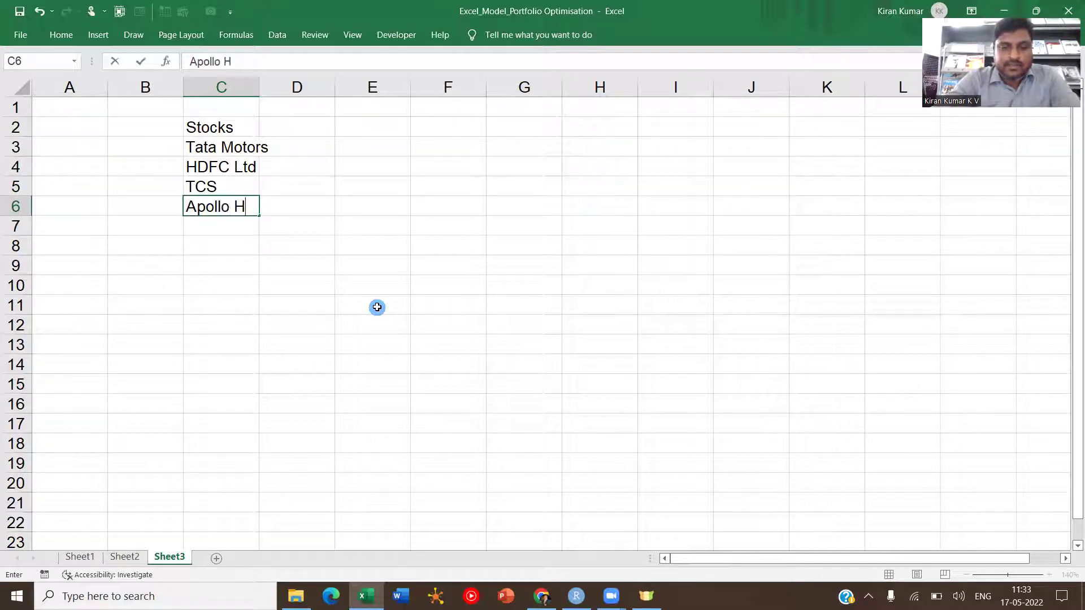
{"action": "type", "text": "Hospitals"}
{"action": "key", "text": "Return"}
{"action": "left_click", "coordinate": [246, 123]}
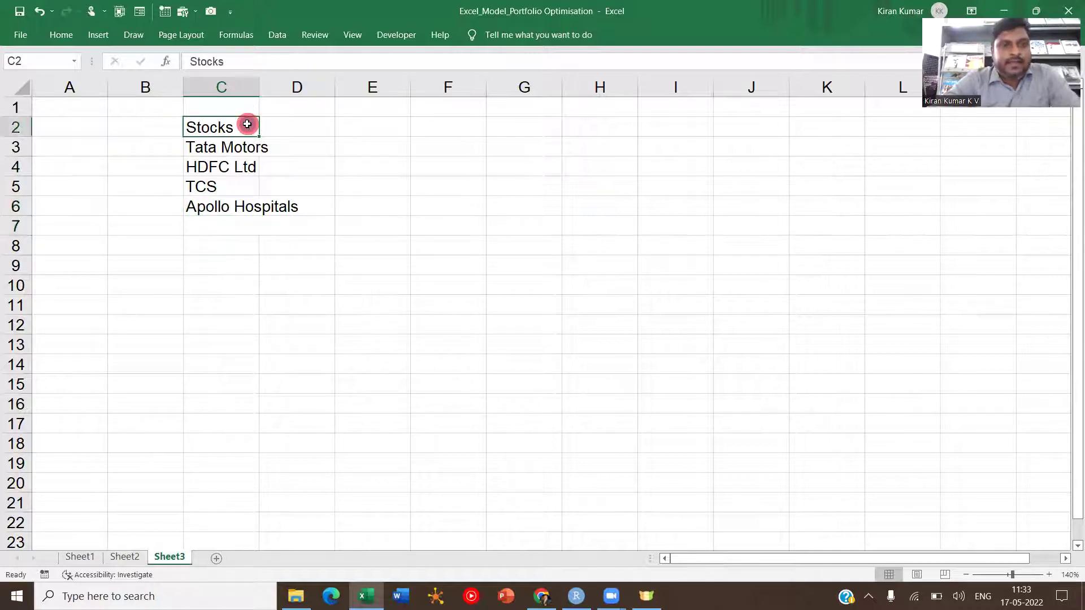
{"action": "key", "text": "ctrl+b"}
Step: Enter the heading Parameters in E2 and make it bold
{"action": "left_click", "coordinate": [378, 132]}
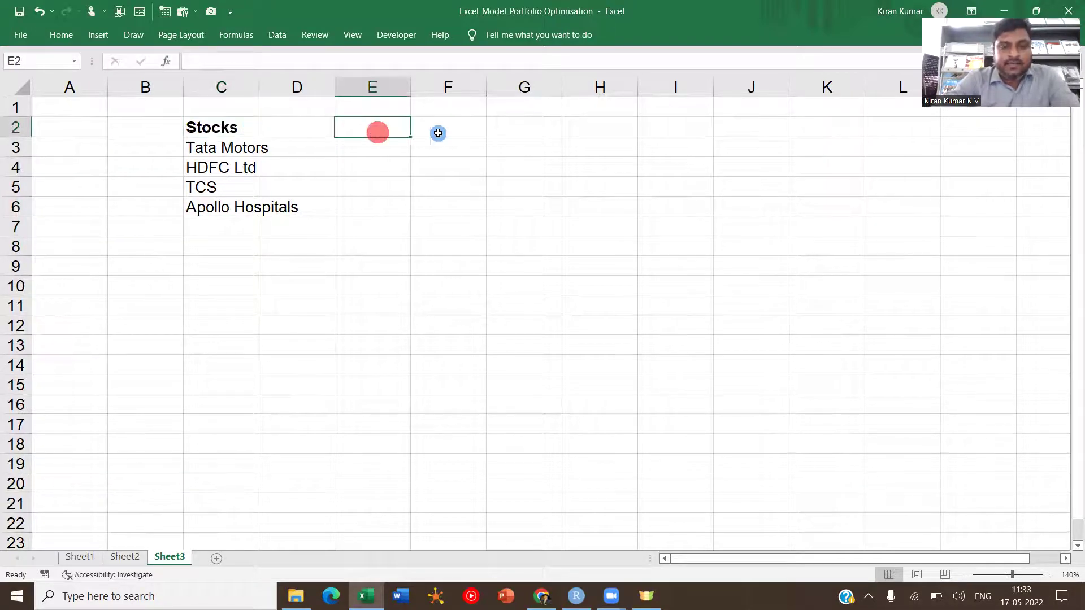
{"action": "type", "text": "Parameter"}
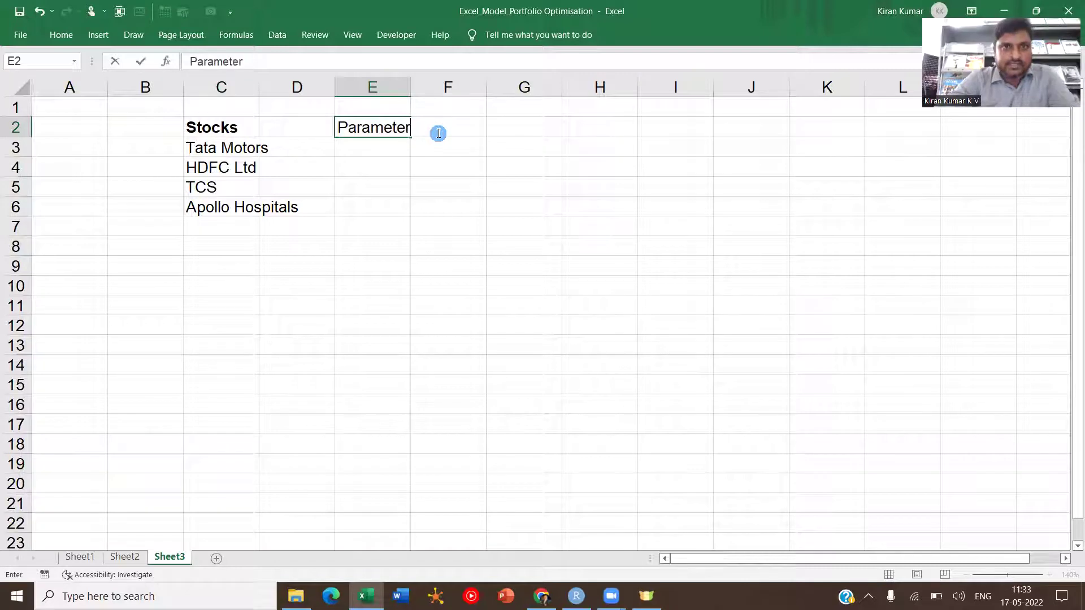
{"action": "type", "text": "s"}
{"action": "key", "text": "ctrl+Return"}
{"action": "key", "text": "ctrl+b"}
{"action": "key", "text": "Return"}
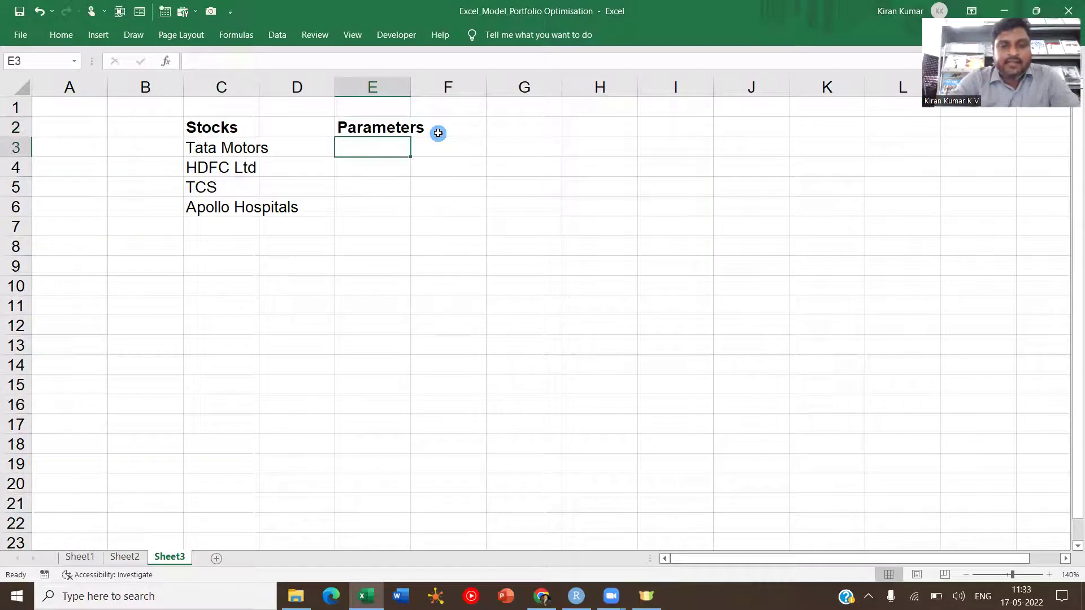
Step: List "Return - Mean Monthly Return" in E3 and "Risk - Variance and Standard Deviation" in E4 under Parameters
{"action": "type", "text": "Return - Mean"}
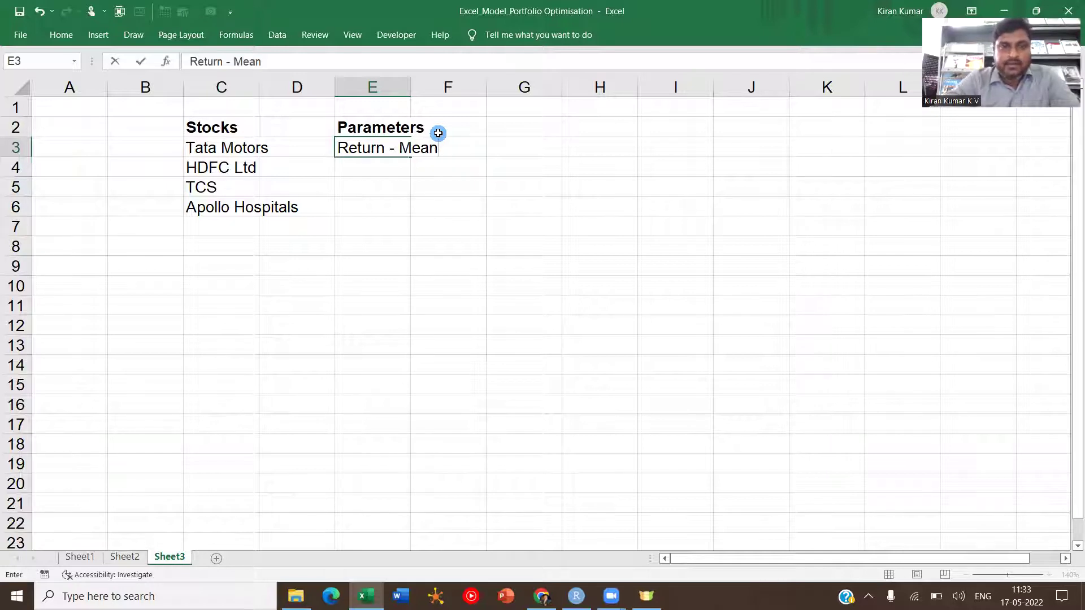
{"action": "type", "text": " Monthly"}
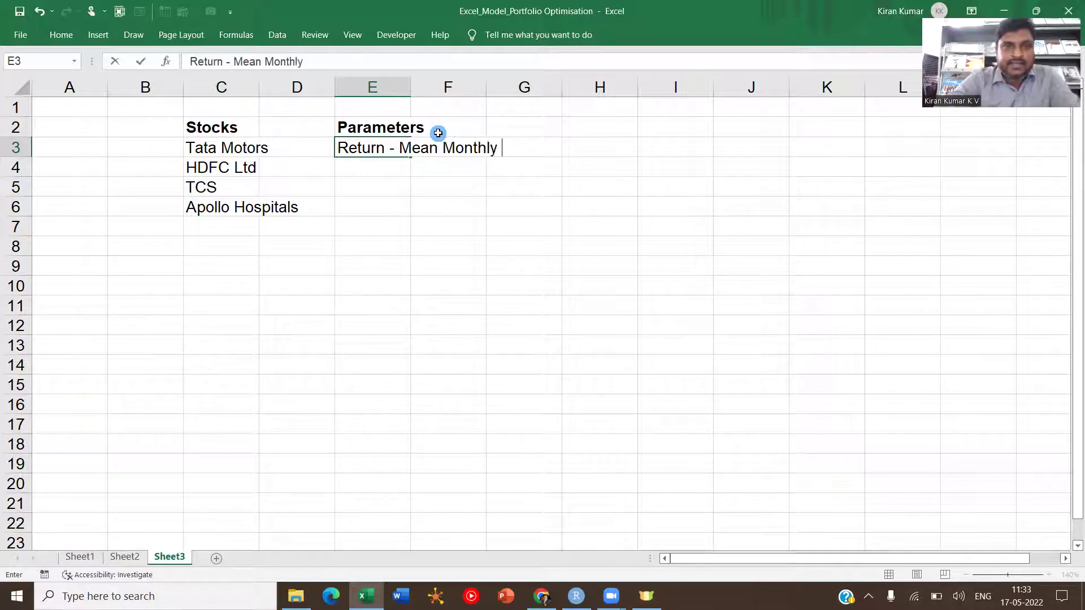
{"action": "type", "text": " Return"}
{"action": "key", "text": "Return"}
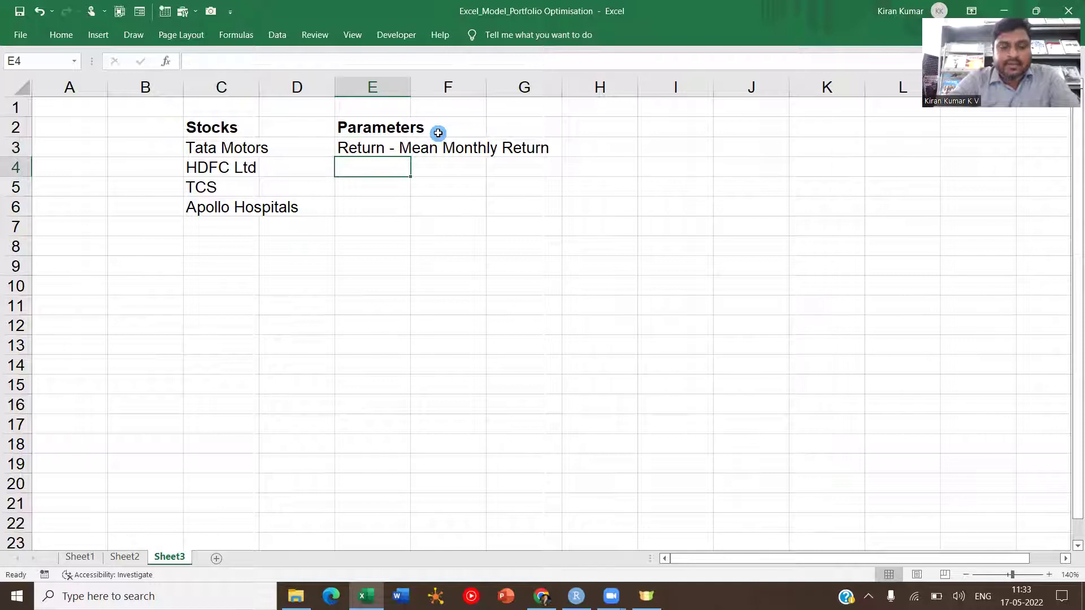
{"action": "type", "text": "Risk - Variance and Standa"}
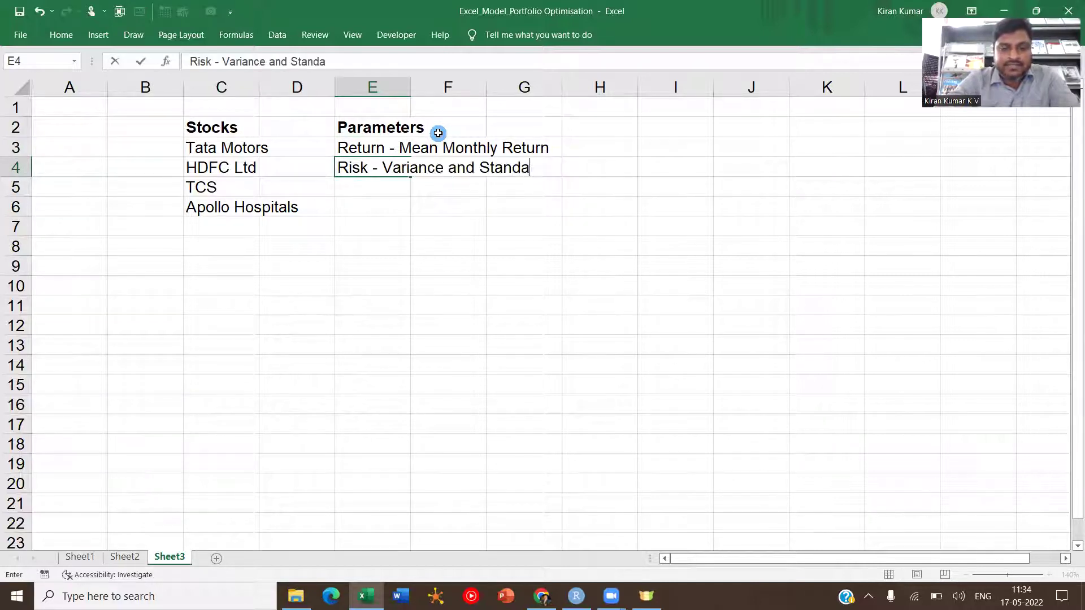
{"action": "type", "text": "rd Deviation"}
{"action": "key", "text": "Return"}
Step: Add "Coefficient of Variation (Risk/Return Ratio)" in E5 as the third parameter
{"action": "type", "text": "Coeffic"}
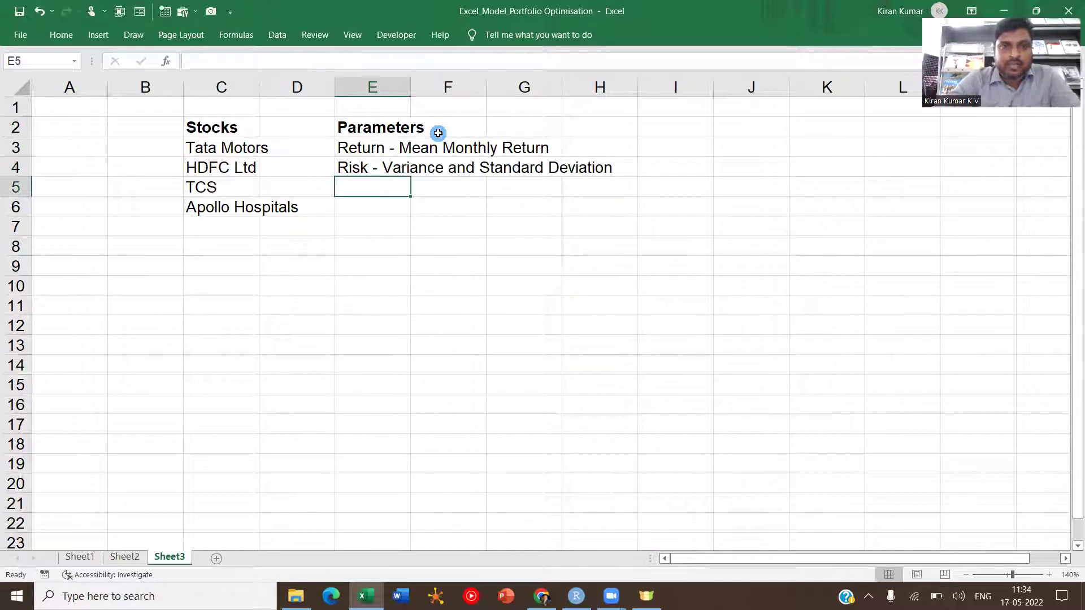
{"action": "type", "text": "ient of Variation "}
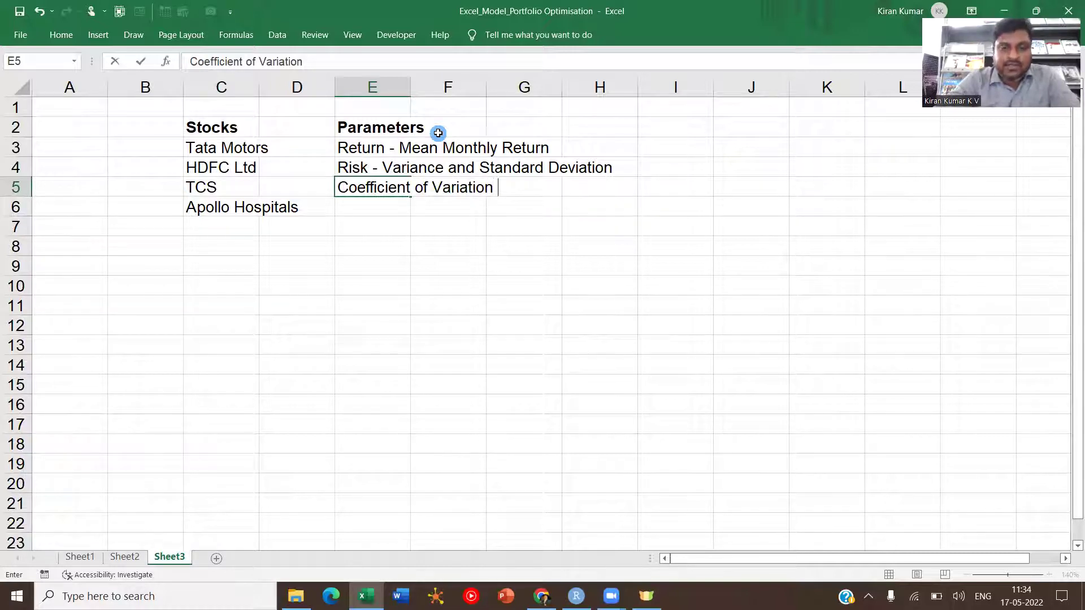
{"action": "type", "text": "(Risk/Return Ratio"}
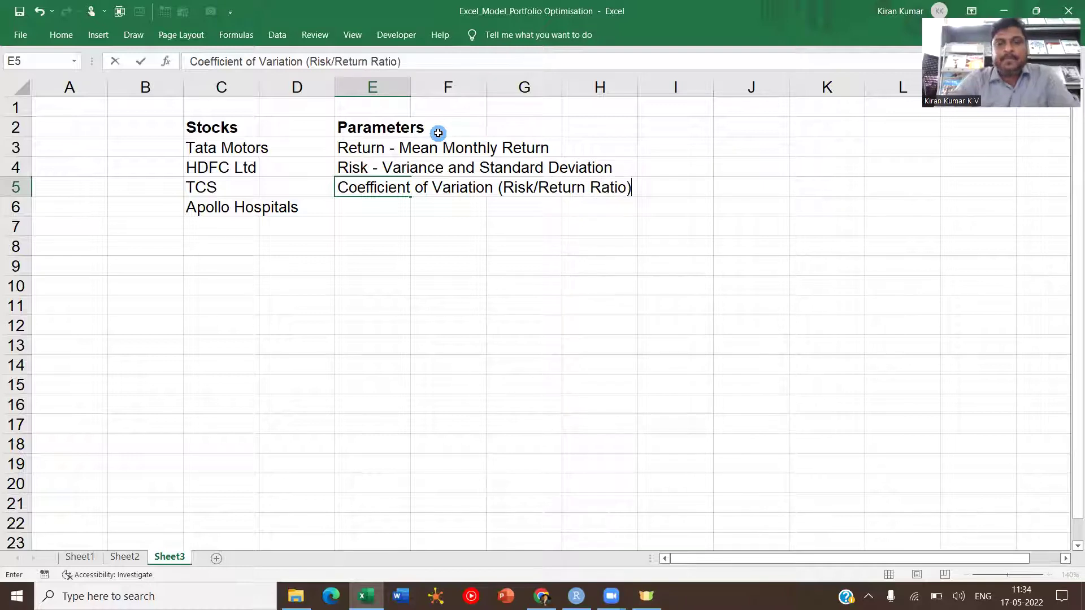
{"action": "key", "text": "Return"}
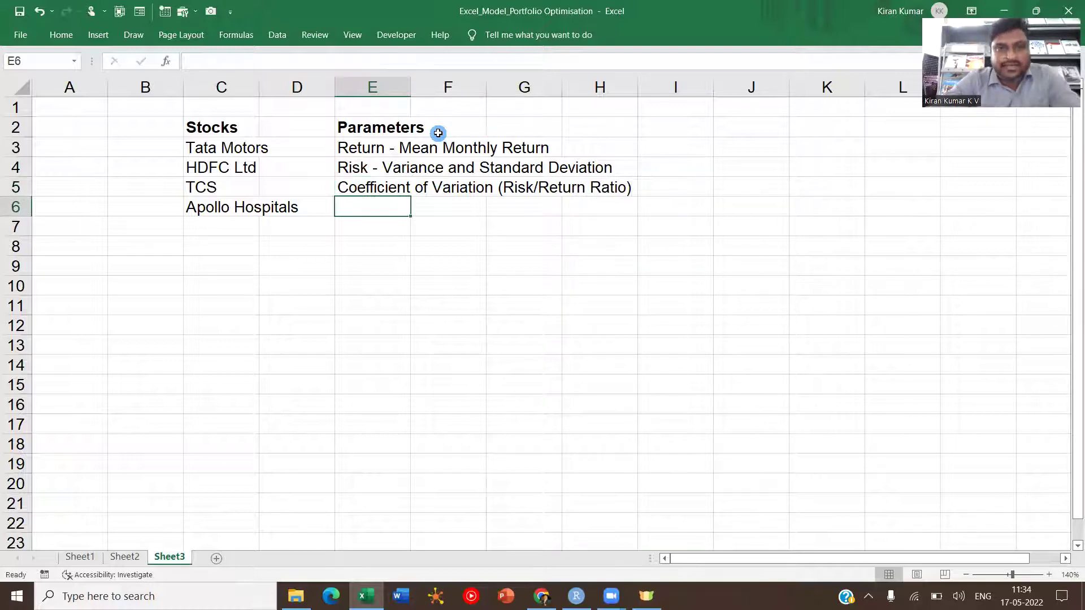
Step: Show the empty Sheet2, switch to Chrome and open the Yahoo Finance site through a web search for "yahoo finance"
{"action": "left_click", "coordinate": [130, 558]}
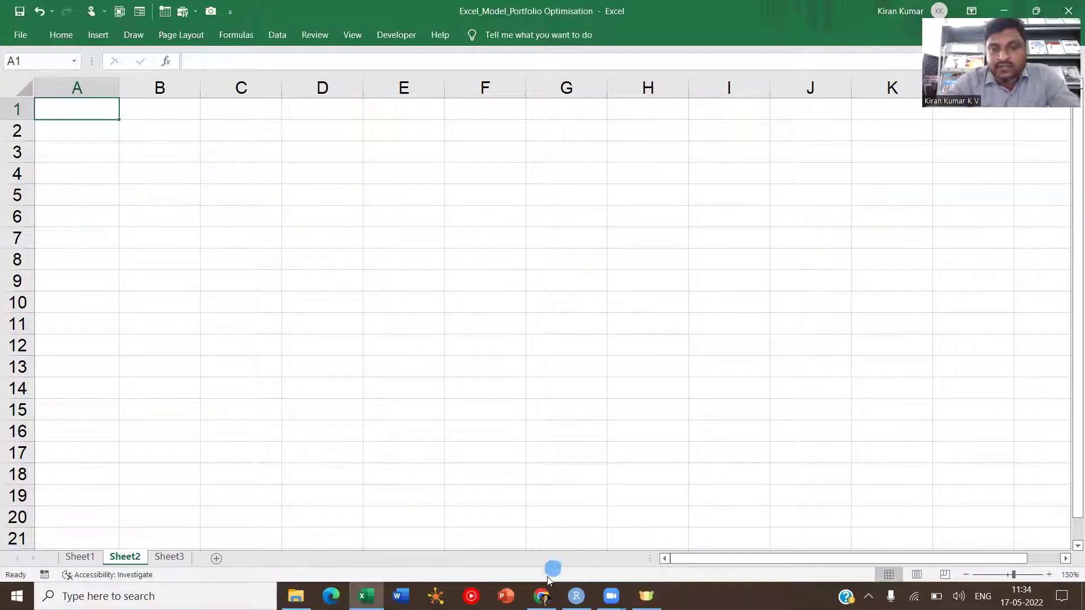
{"action": "left_click", "coordinate": [543, 597]}
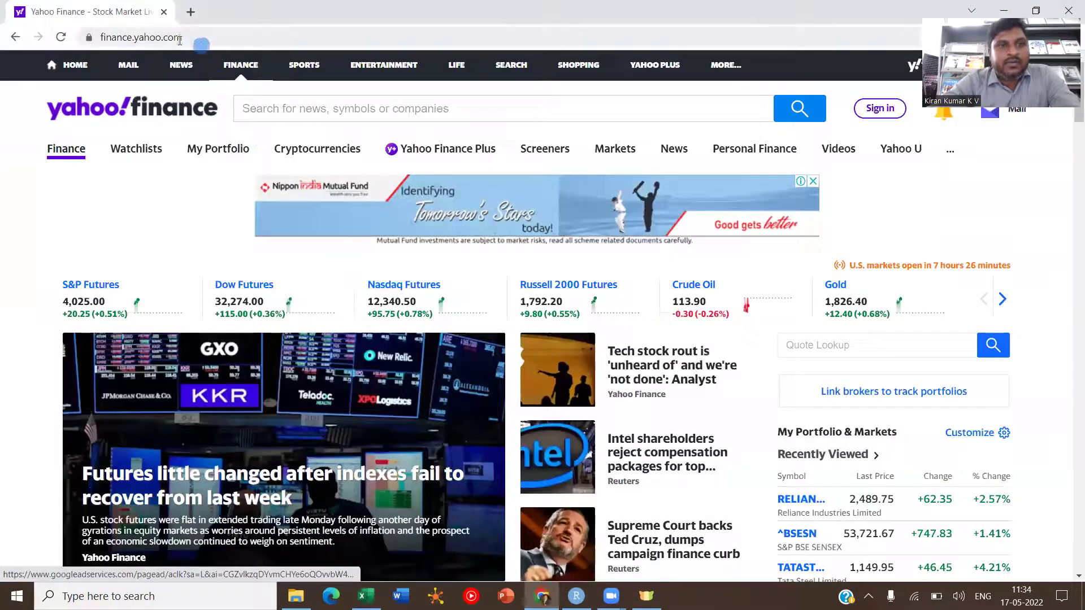
{"action": "left_click", "coordinate": [193, 35]}
{"action": "type", "text": "yahoo finance"}
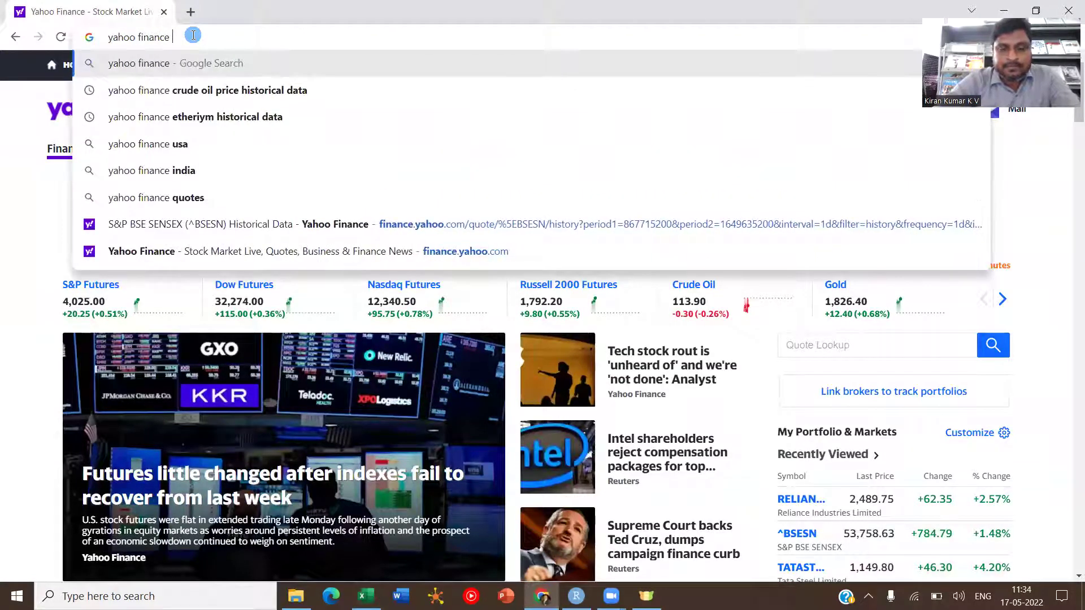
{"action": "key", "text": "Return"}
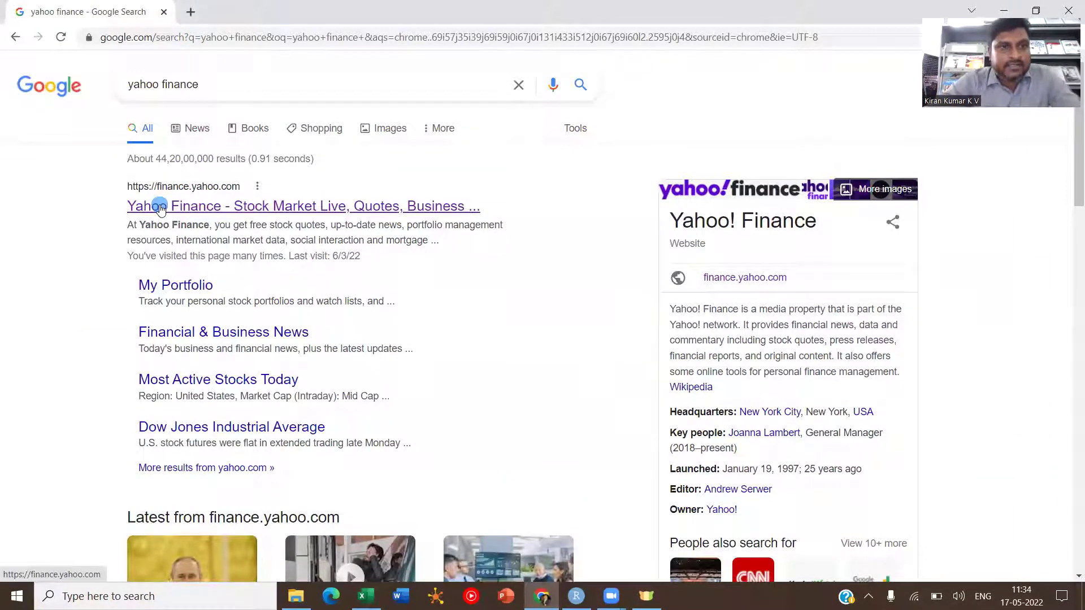
{"action": "left_click", "coordinate": [160, 206]}
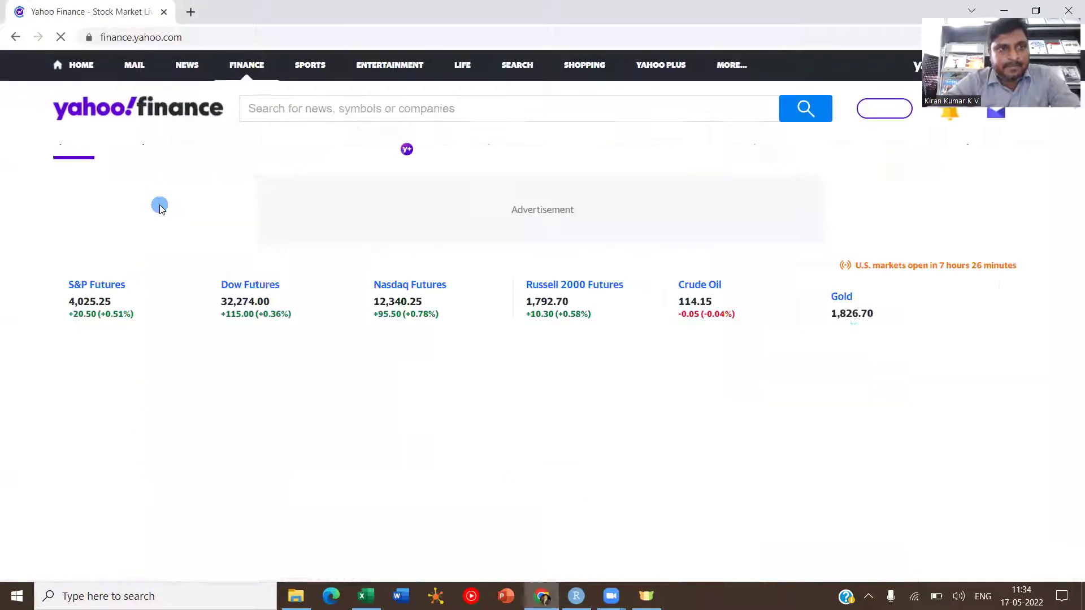
Step: Search Yahoo Finance for "tata motors" and open the NSE quote page of Tata Motors Limited
{"action": "left_click", "coordinate": [346, 107]}
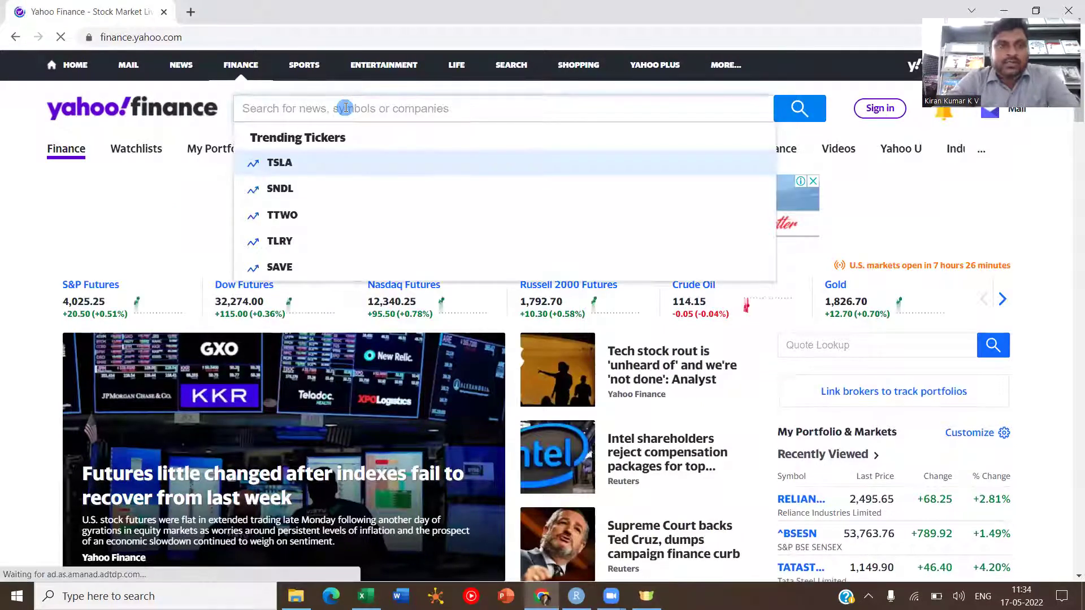
{"action": "type", "text": "re"}
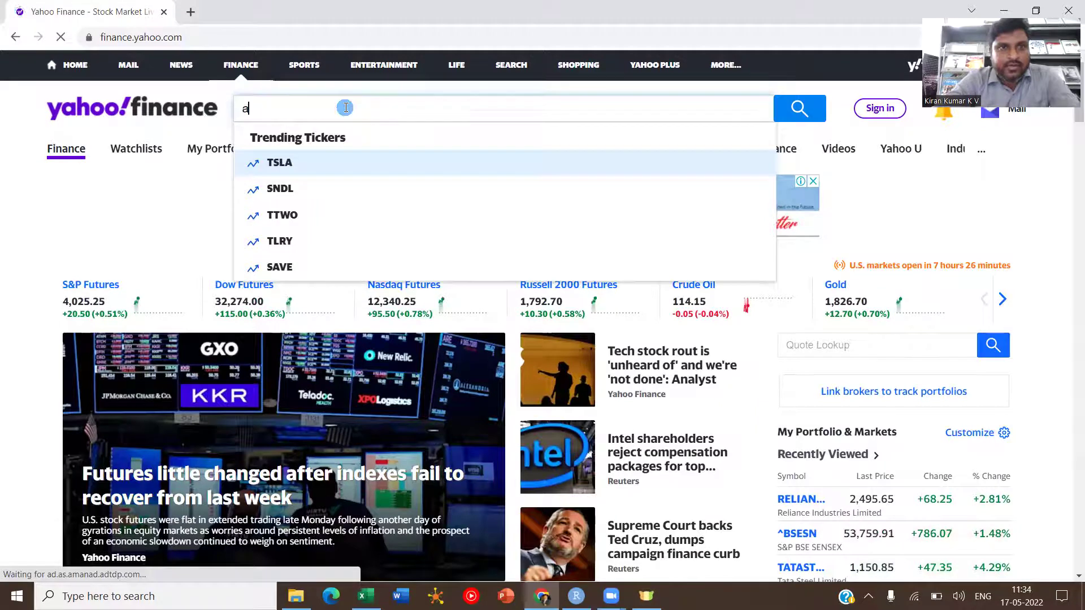
{"action": "key", "text": "BackSpace"}
{"action": "key", "text": "BackSpace"}
{"action": "type", "text": "tata motors"}
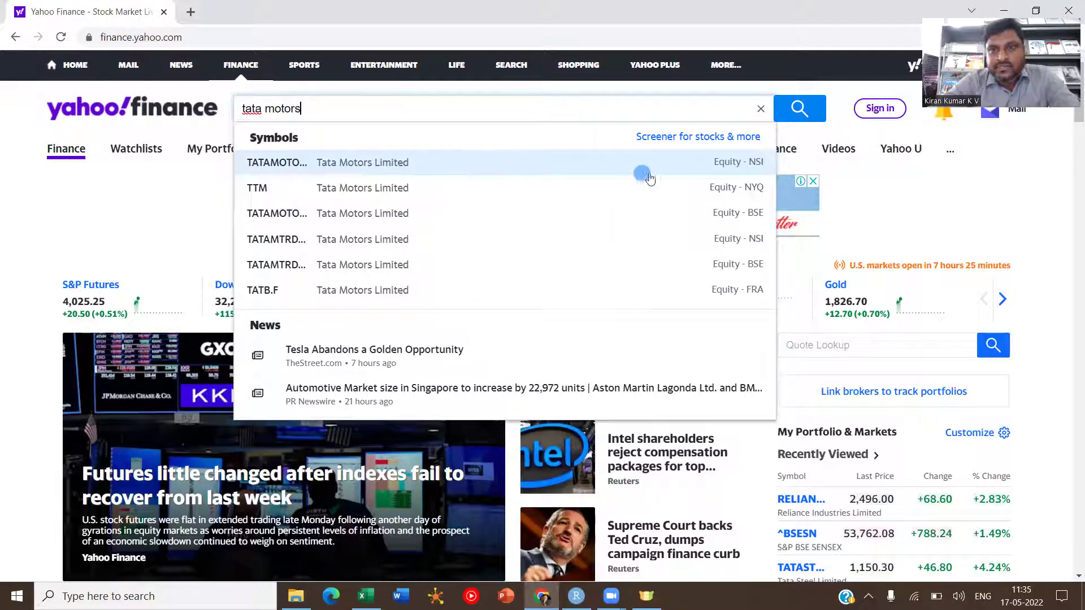
{"action": "left_click", "coordinate": [381, 163]}
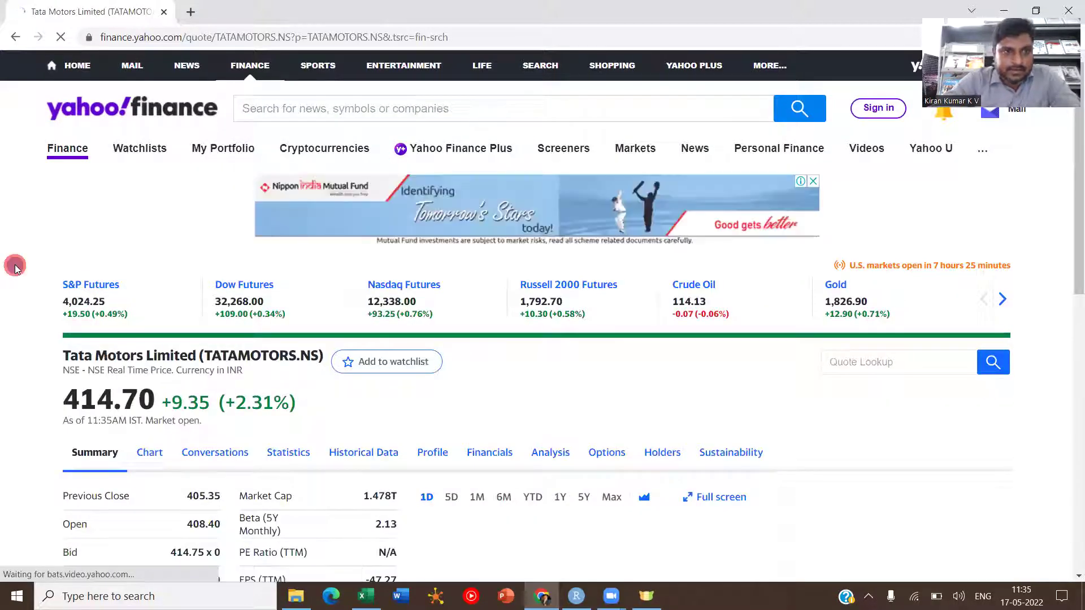
Step: Open the historical data page for Tata Motors Limited
{"action": "scroll", "coordinate": [16, 268], "scroll_direction": "down", "scroll_amount": 3}
{"action": "scroll", "coordinate": [15, 268], "scroll_direction": "down", "scroll_amount": 2}
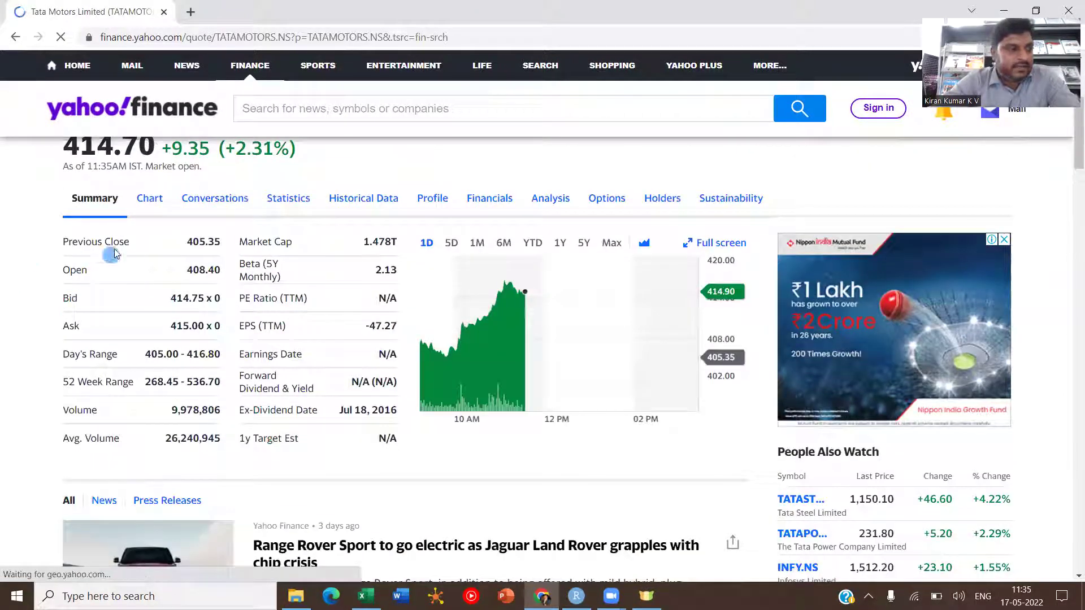
{"action": "left_click", "coordinate": [370, 202]}
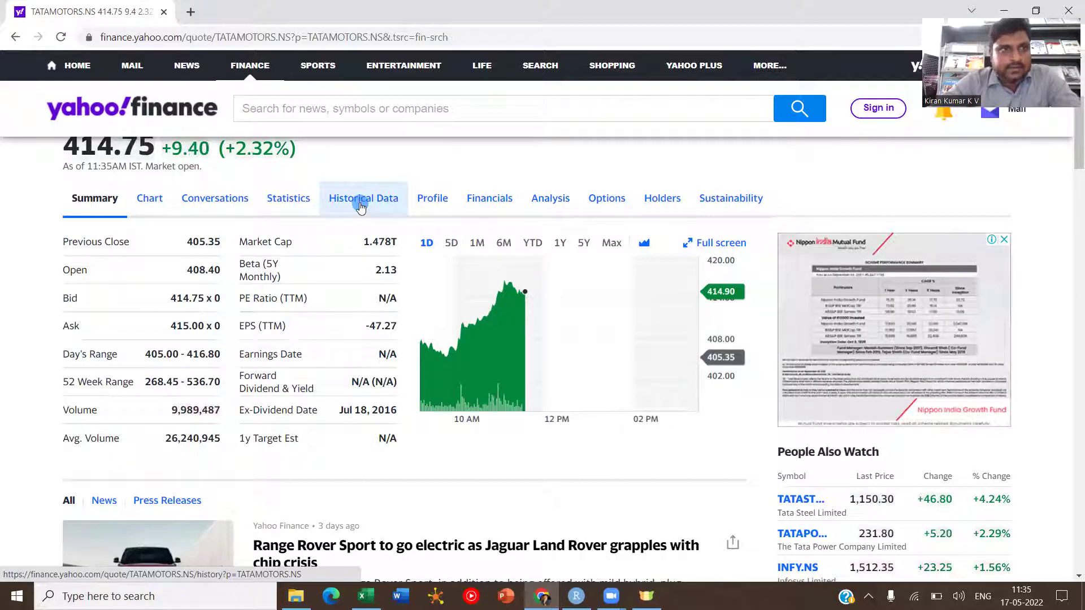
{"action": "left_click", "coordinate": [361, 205]}
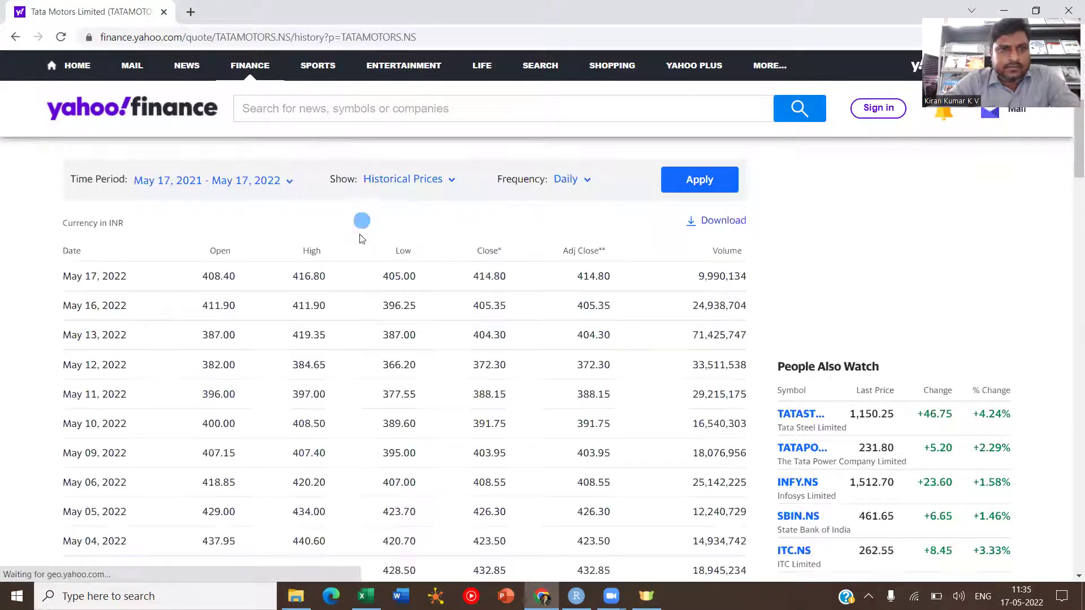
Step: Set the Tata Motors price history to the past five years (5Y) at Monthly frequency and apply the settings
{"action": "left_click", "coordinate": [288, 334]}
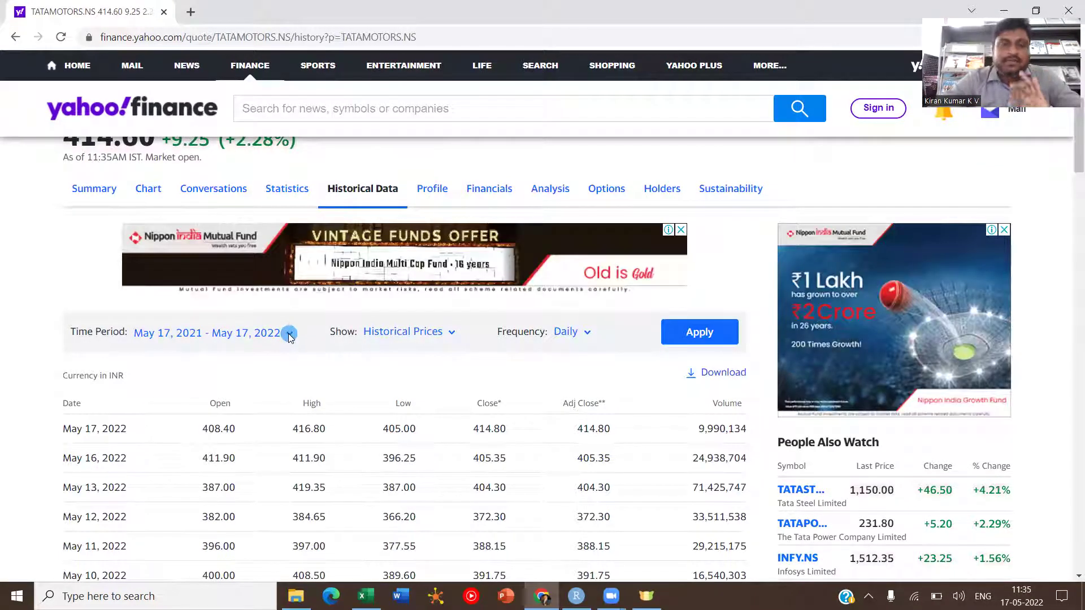
{"action": "mouse_move", "coordinate": [1069, 151]}
{"action": "left_mouse_down"}
{"action": "mouse_move", "coordinate": [1071, 201]}
{"action": "mouse_move", "coordinate": [1070, 169]}
{"action": "left_mouse_up"}
{"action": "left_click", "coordinate": [280, 189]}
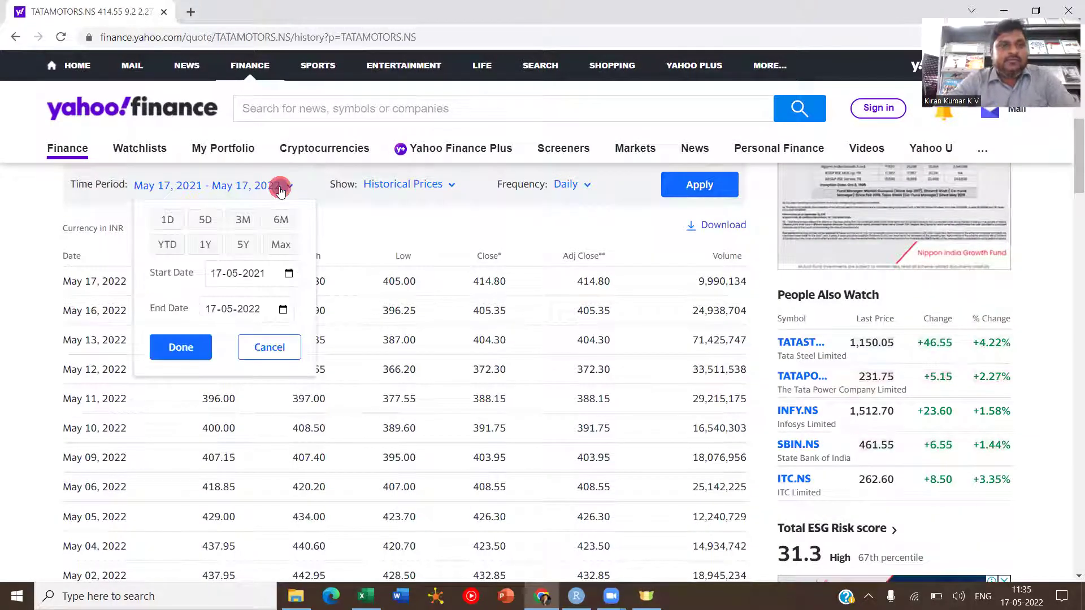
{"action": "left_click", "coordinate": [245, 247]}
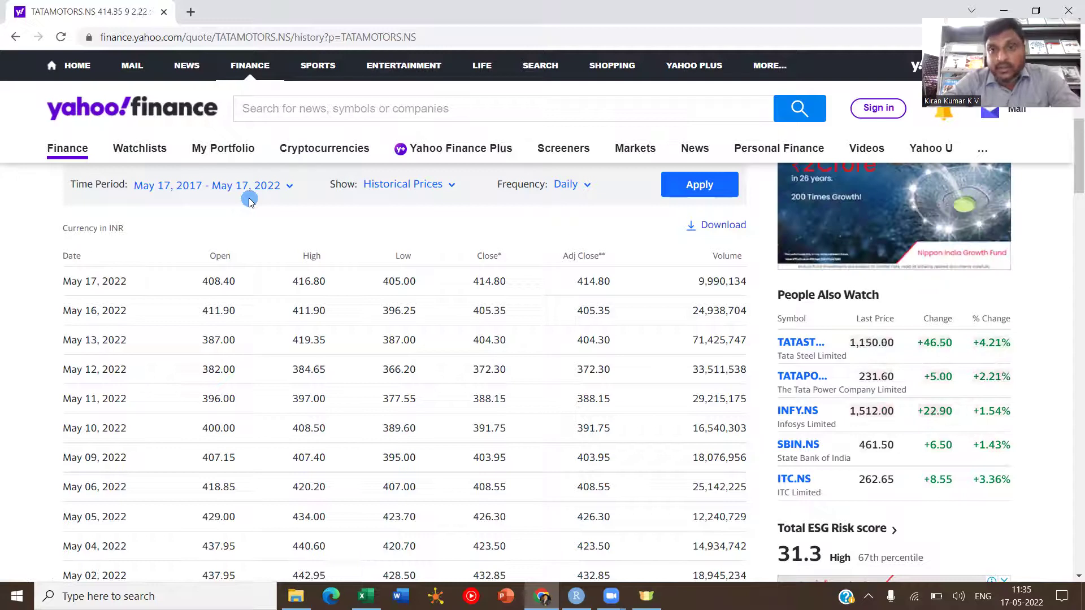
{"action": "left_click", "coordinate": [585, 186]}
{"action": "left_click", "coordinate": [546, 274]}
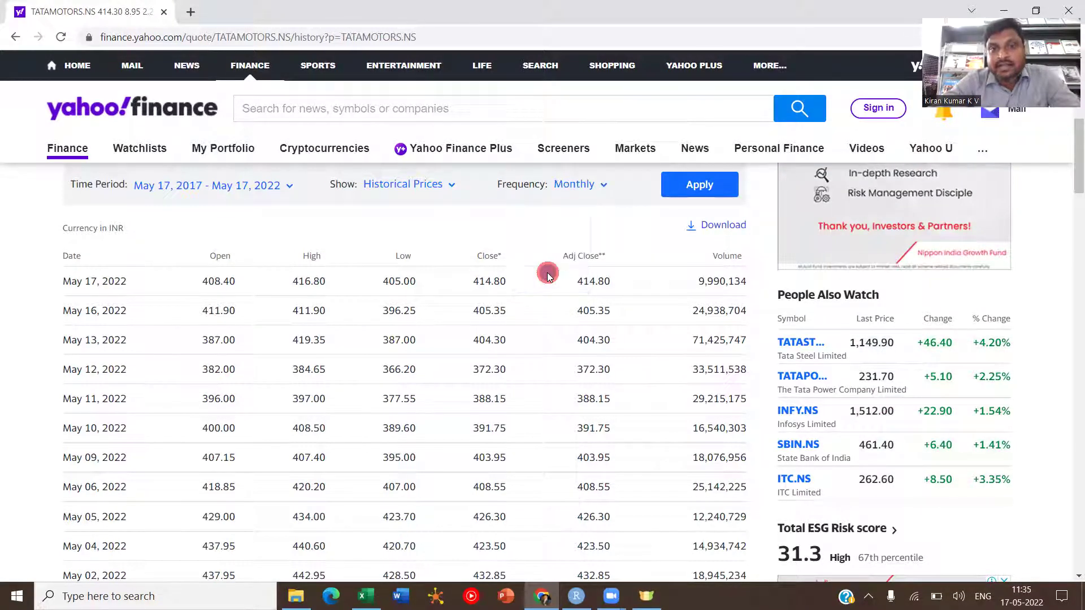
{"action": "left_click", "coordinate": [700, 191]}
Step: Download the price history, open TATAMOTORS.NS.csv in Excel and widen the Date column to fit its dates
{"action": "left_click", "coordinate": [694, 228]}
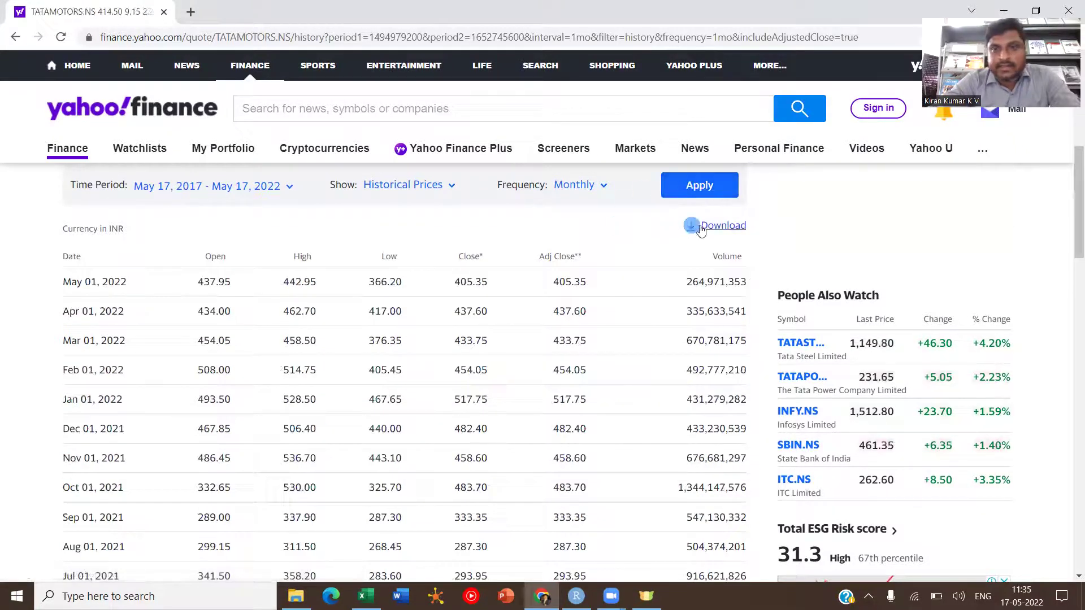
{"action": "left_click", "coordinate": [709, 226]}
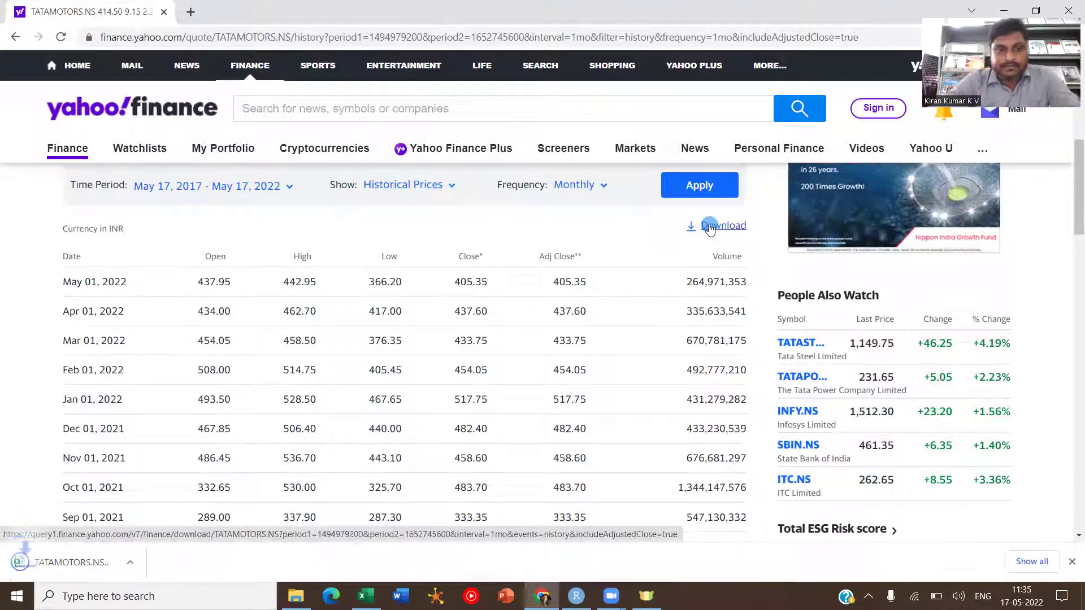
{"action": "left_click", "coordinate": [73, 569]}
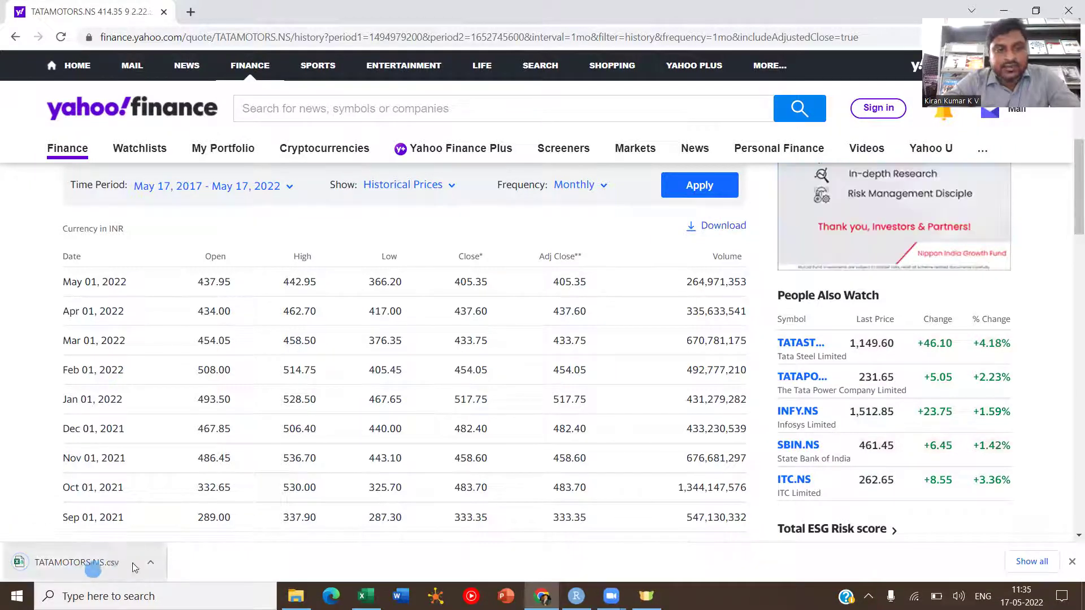
{"action": "left_click", "coordinate": [99, 575]}
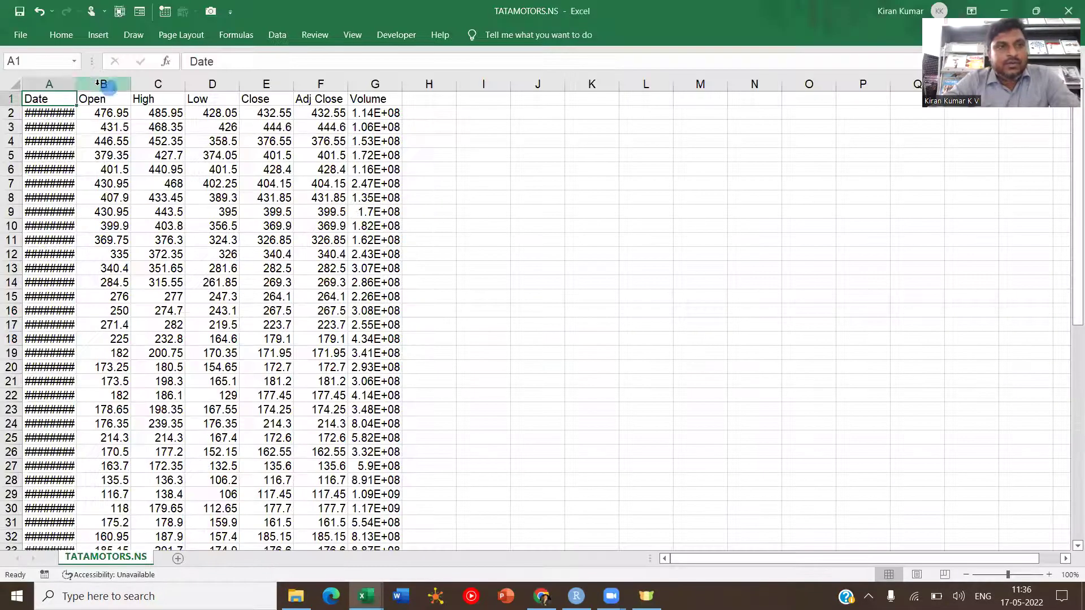
{"action": "double_click", "coordinate": [75, 79]}
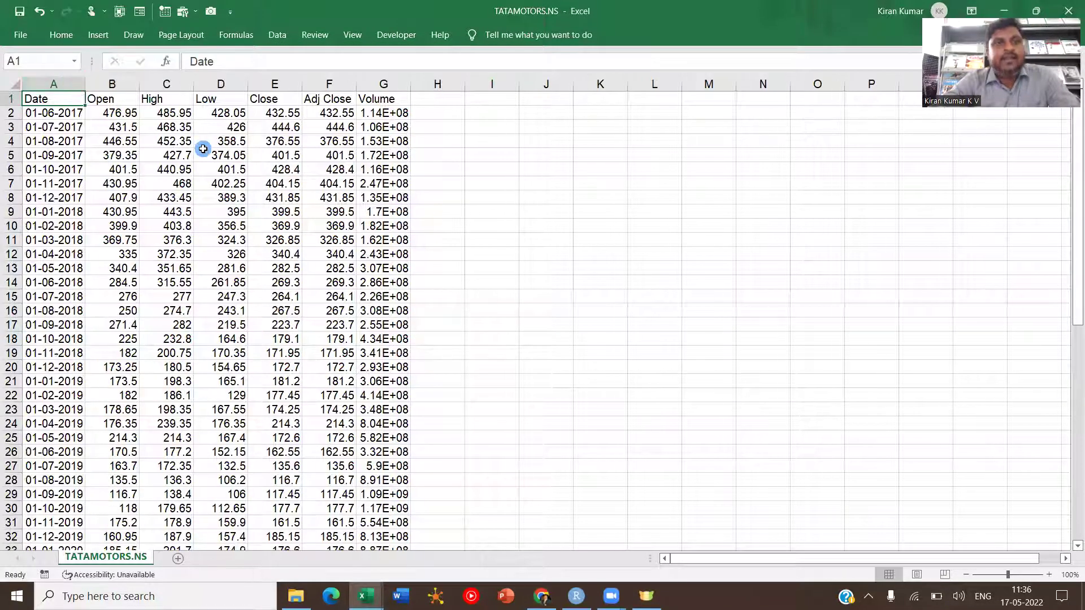
Step: Examine the Open, High, Low, Close and Adj Close columns, comparing the closing prices with the adjusted ones
{"action": "left_click", "coordinate": [112, 83]}
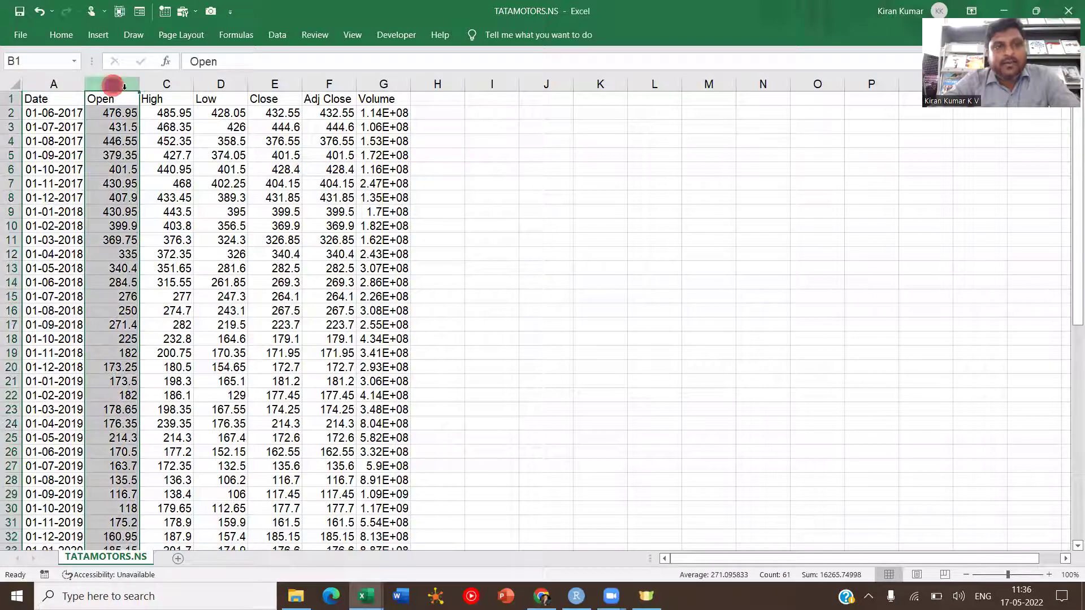
{"action": "left_click", "coordinate": [166, 84], "text": "ctrl"}
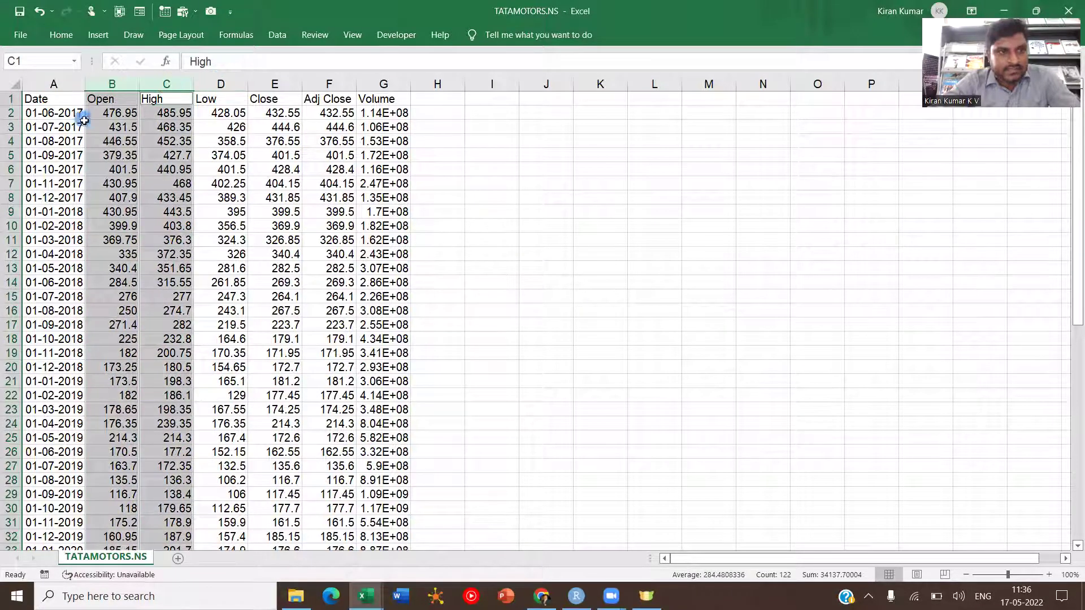
{"action": "left_click", "coordinate": [220, 85]}
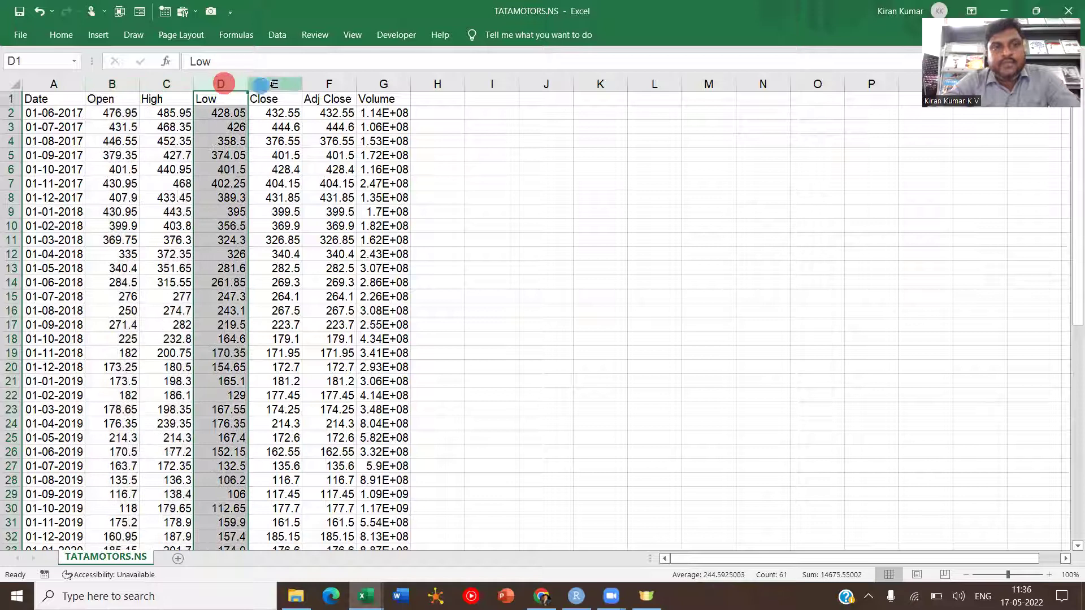
{"action": "left_click", "coordinate": [274, 85]}
{"action": "left_click", "coordinate": [329, 85]}
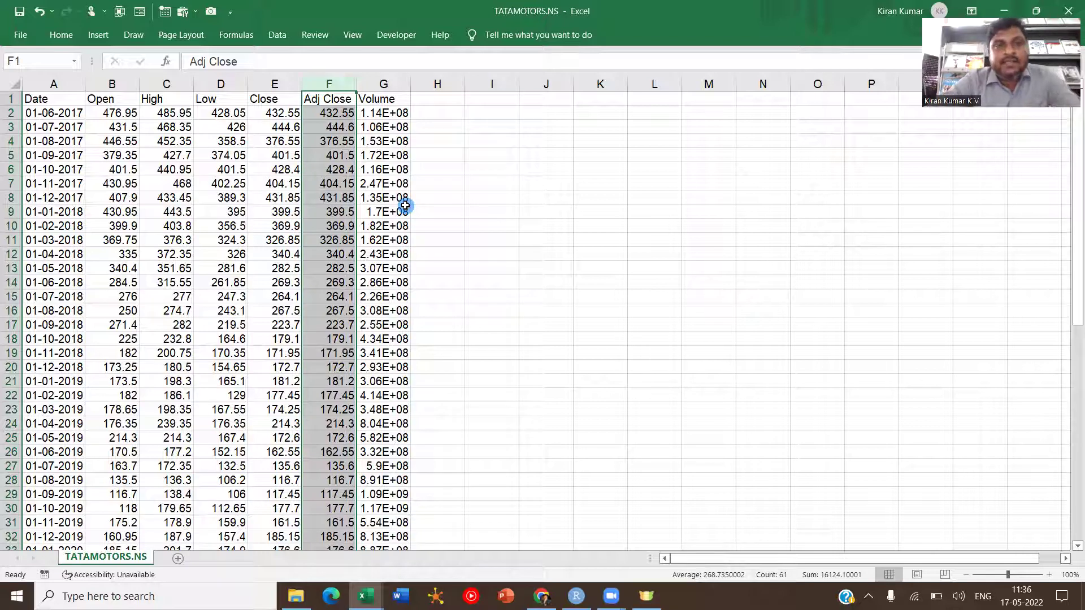
{"action": "left_click", "coordinate": [283, 84]}
{"action": "left_click", "coordinate": [324, 84], "text": "ctrl"}
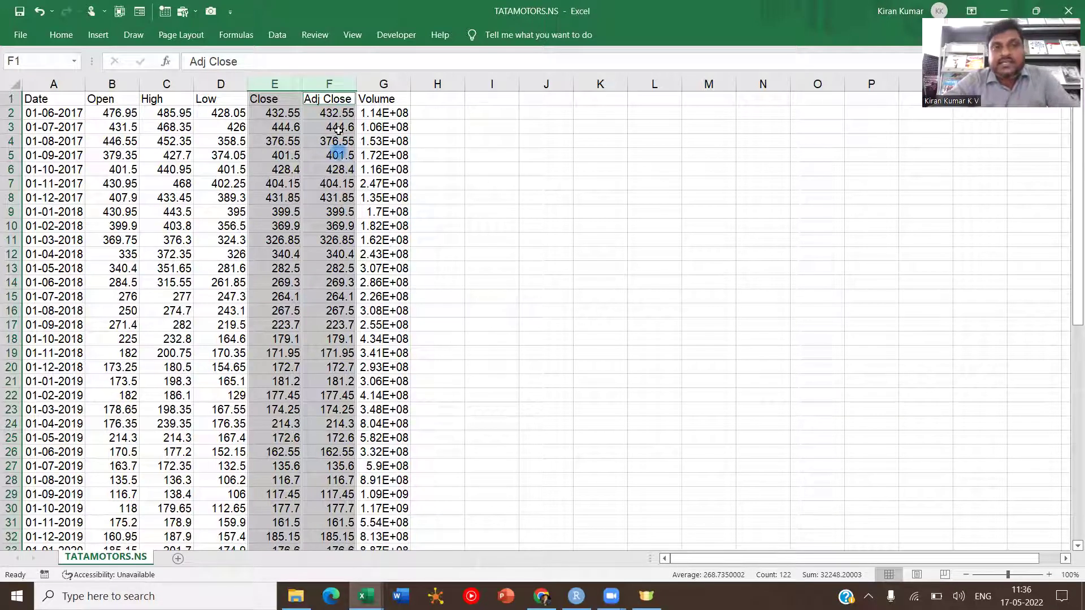
{"action": "left_click", "coordinate": [334, 166]}
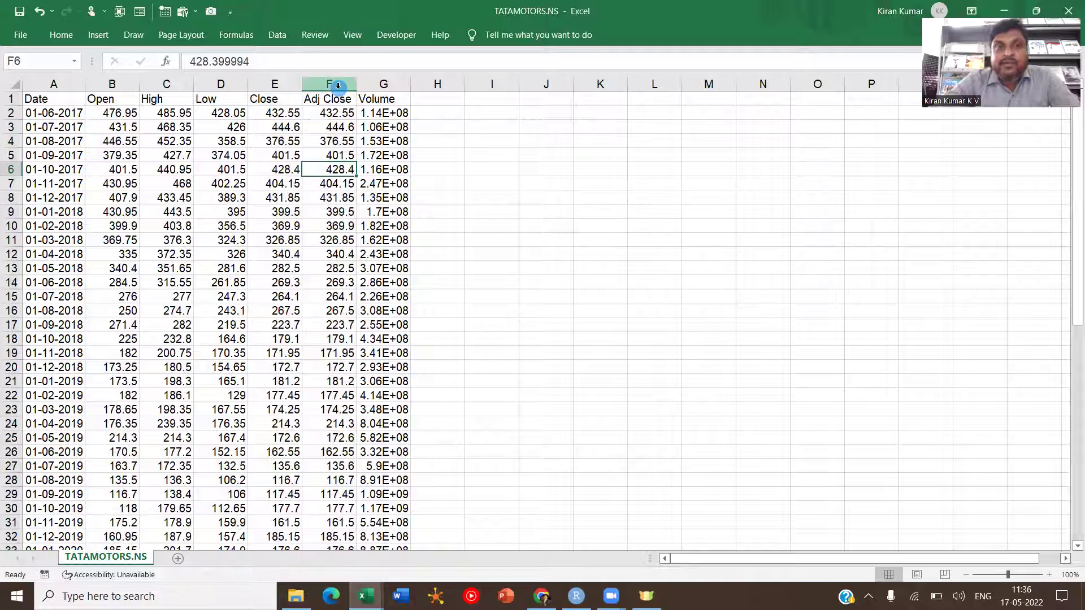
{"action": "left_click", "coordinate": [334, 114]}
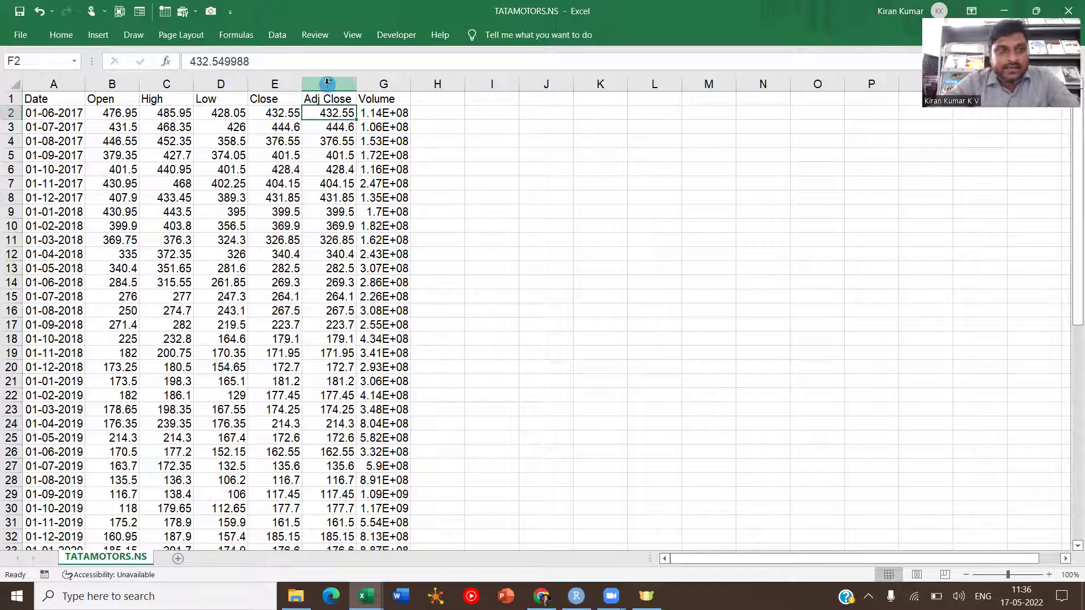
Step: Copy the whole Date column into column A of Sheet2 in the Excel_Model_Portfolio Optimisation workbook
{"action": "left_click", "coordinate": [55, 80]}
{"action": "key", "text": "ctrl+c"}
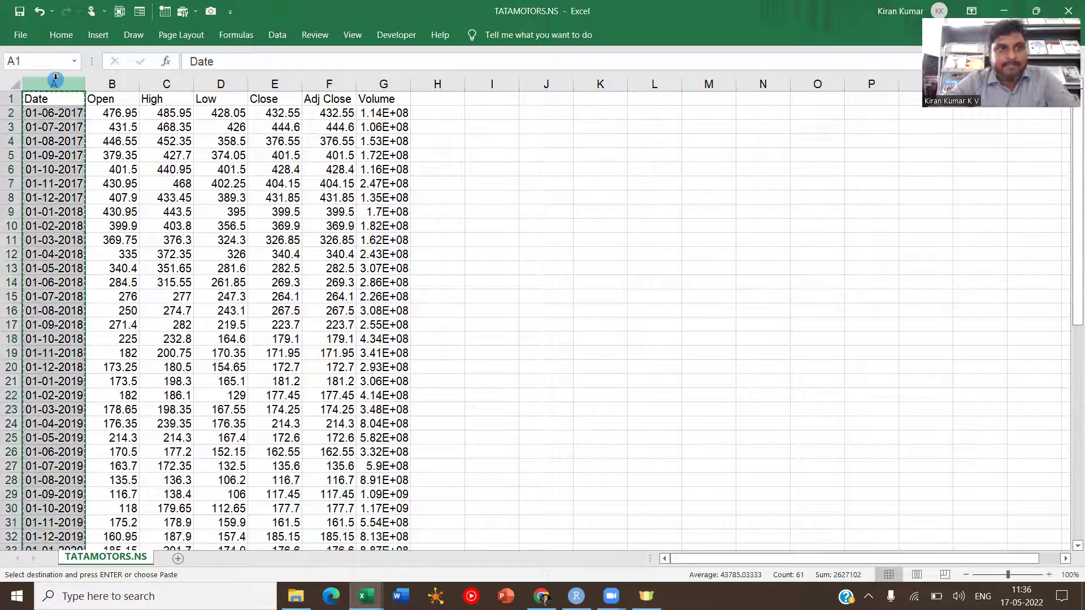
{"action": "key", "text": "alt+Tab"}
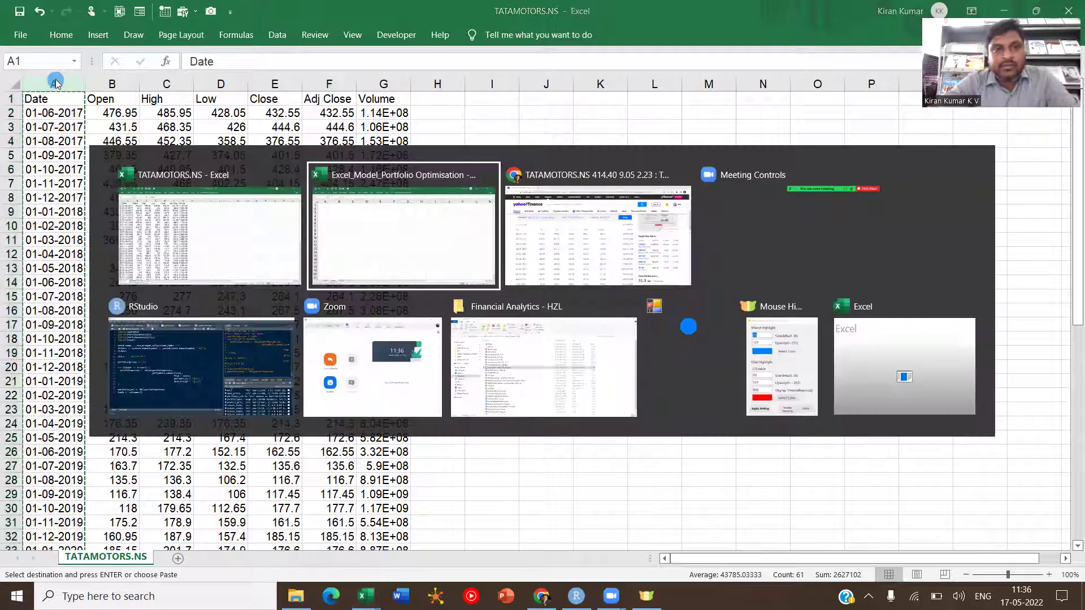
{"action": "left_click", "coordinate": [73, 91]}
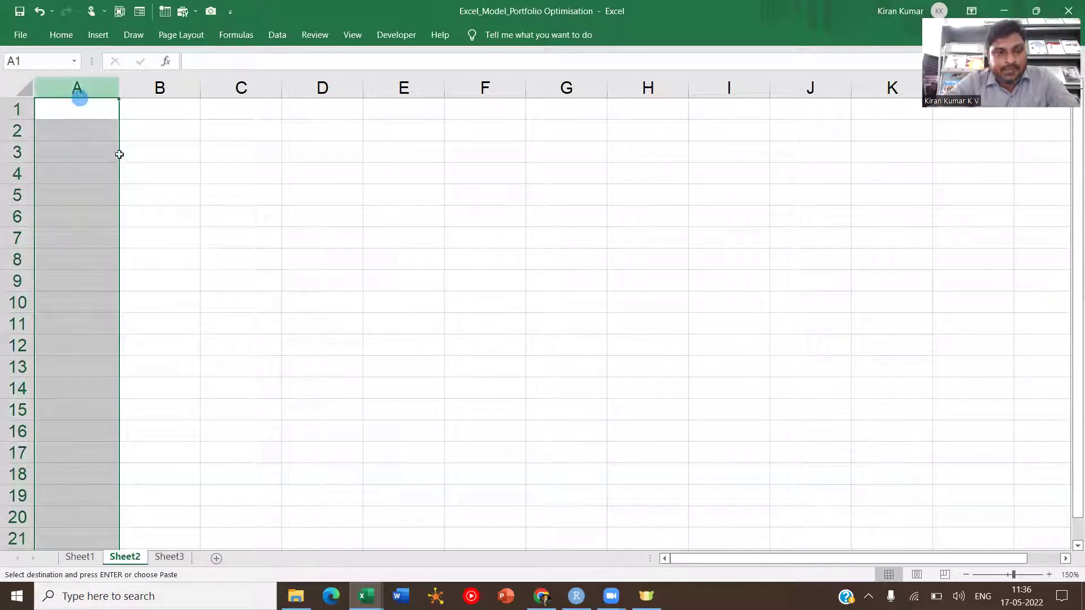
{"action": "key", "text": "Return"}
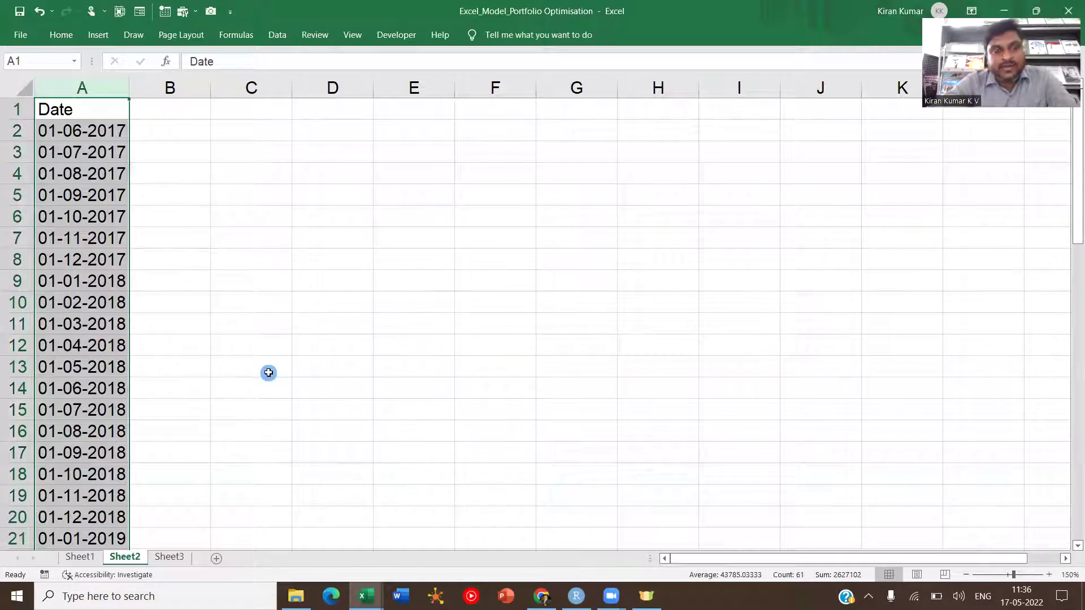
Step: Copy the Adj Close column from the TATAMOTORS.NS file into column B of Sheet2 in the portfolio workbook
{"action": "key", "text": "alt+Tab"}
{"action": "left_click", "coordinate": [332, 82]}
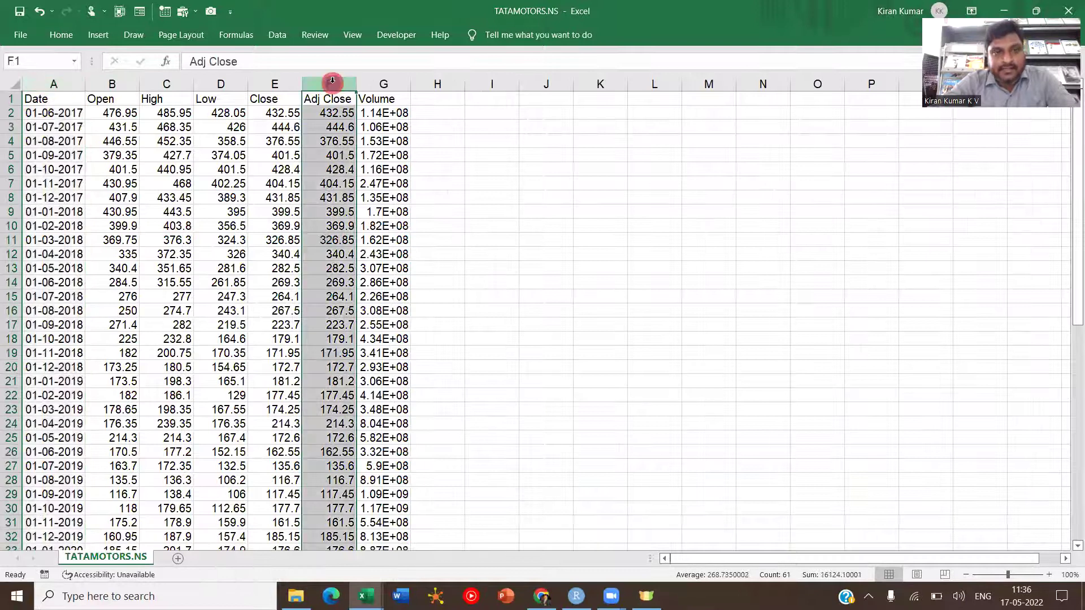
{"action": "key", "text": "ctrl+c"}
{"action": "key", "text": "alt+Tab"}
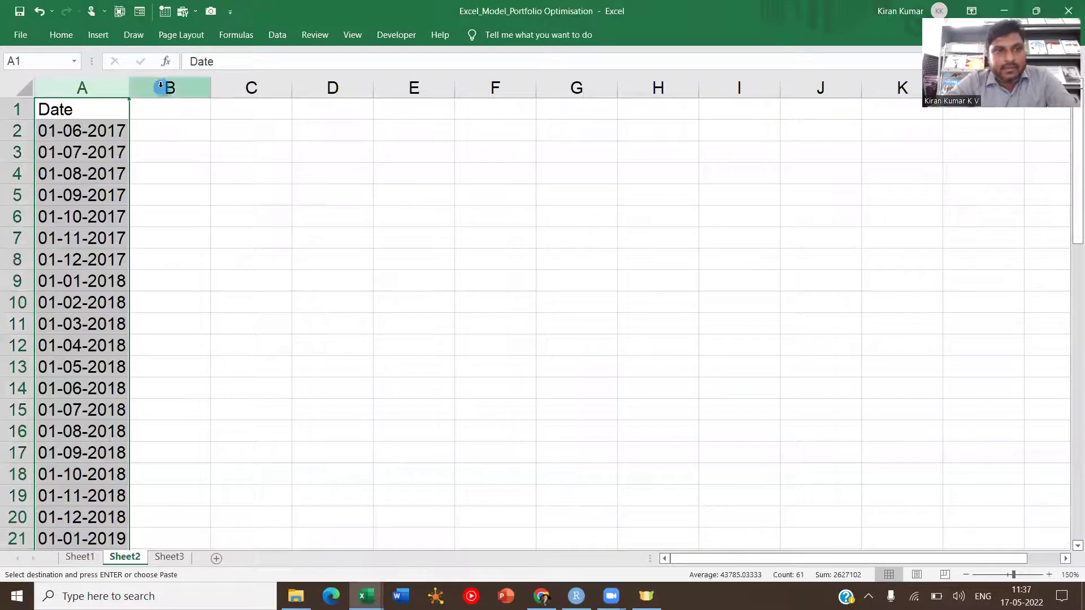
{"action": "left_click", "coordinate": [160, 84]}
{"action": "key", "text": "Return"}
Step: Replace the column heading in B1 with TATAM
{"action": "left_click", "coordinate": [175, 115]}
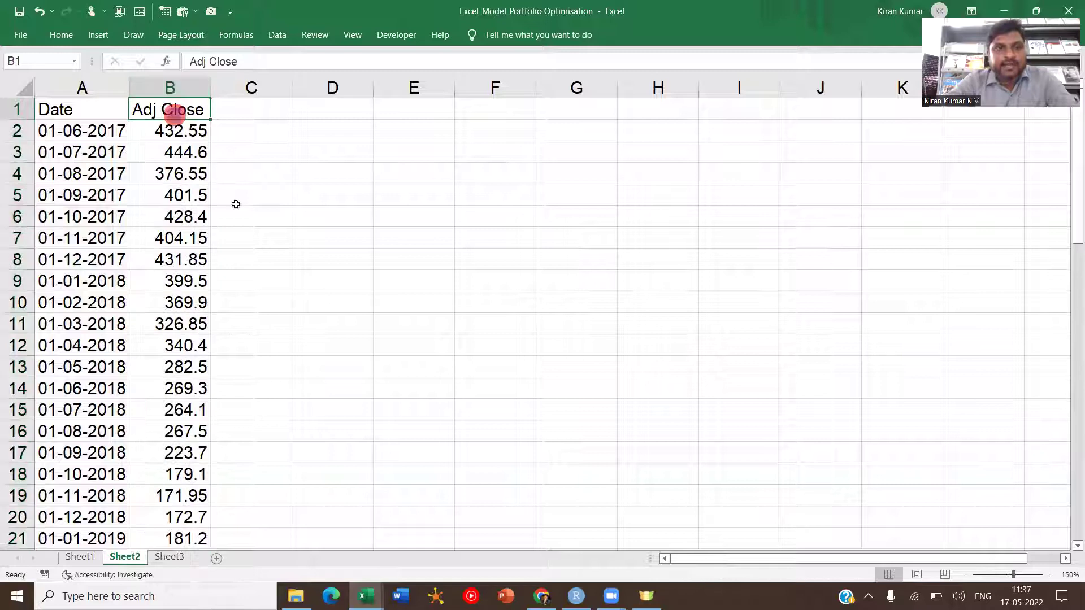
{"action": "type", "text": "TATAM"}
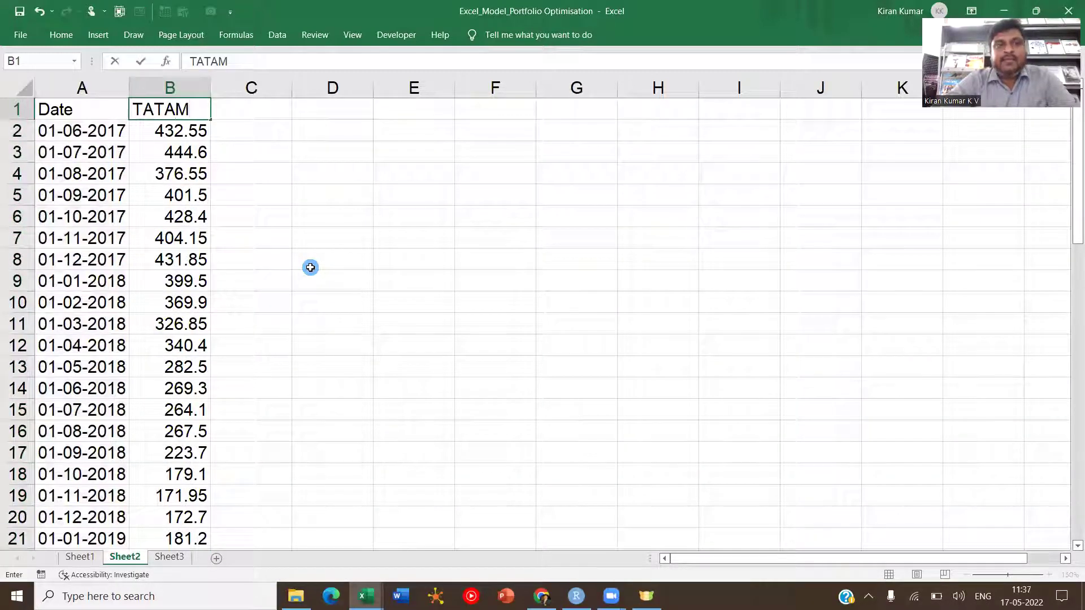
{"action": "key", "text": "Return"}
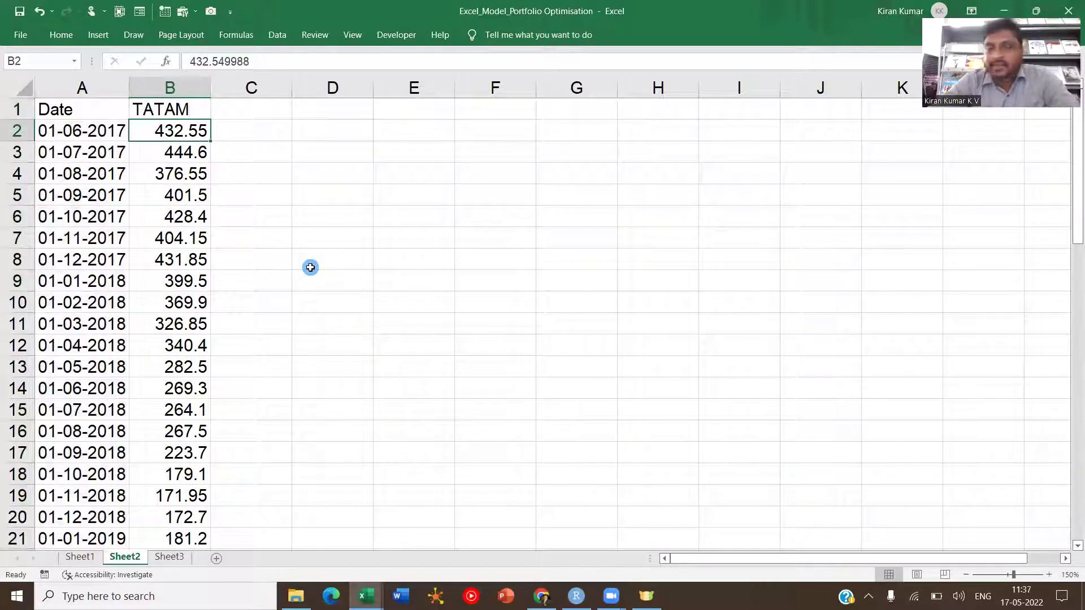
Step: Check the number of monthly dates in column A from A2 to the last entry, and return to A1
{"action": "left_click", "coordinate": [106, 132]}
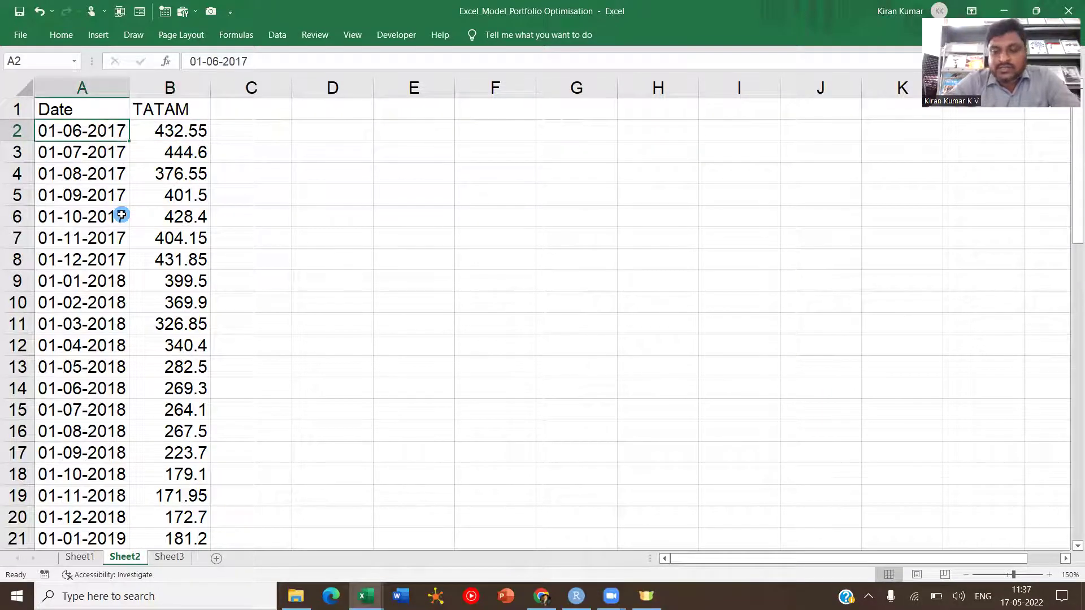
{"action": "key", "text": "ctrl+shift+Down"}
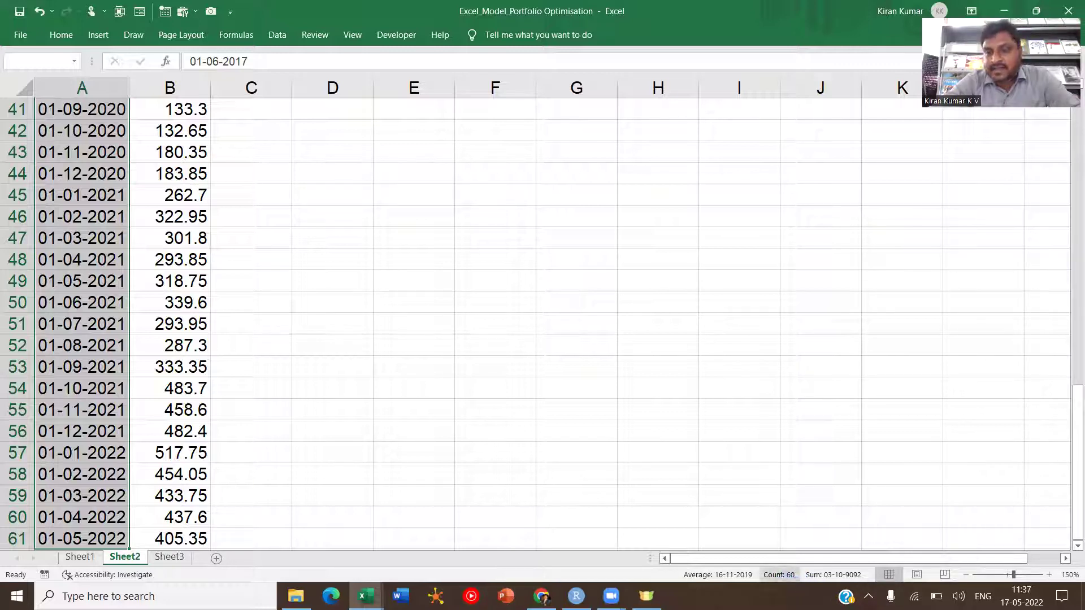
{"action": "left_click", "coordinate": [504, 444]}
{"action": "key", "text": "ctrl+Home"}
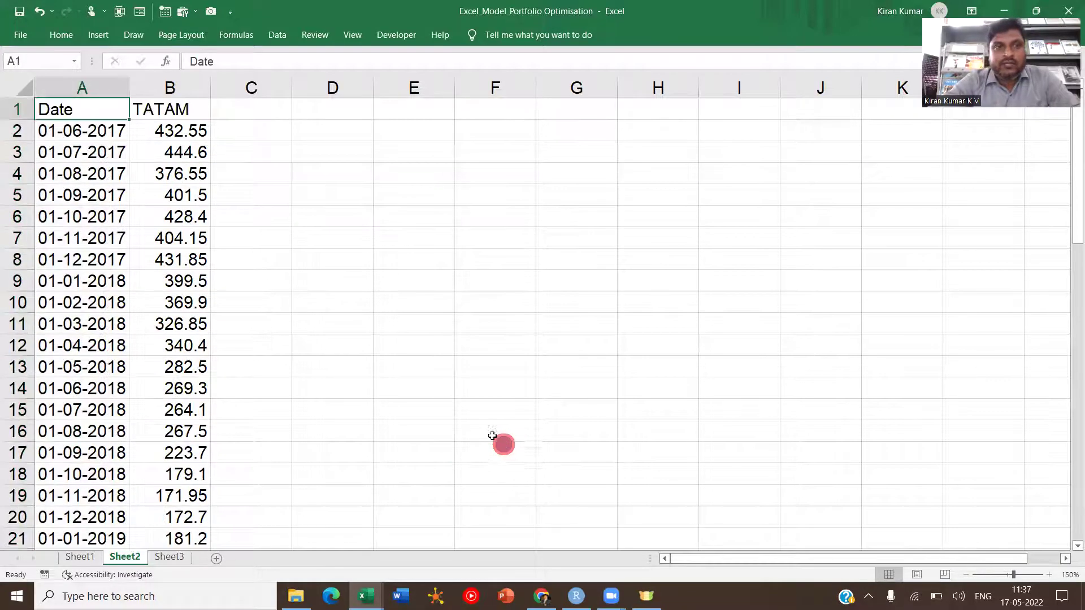
{"action": "left_click", "coordinate": [251, 117]}
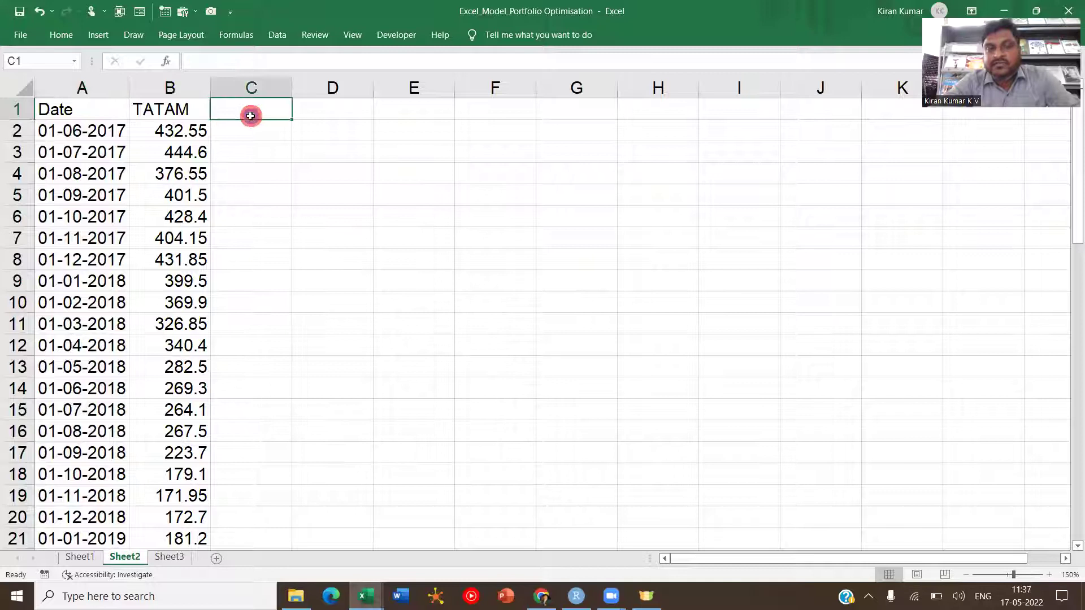
{"action": "left_click", "coordinate": [398, 234]}
{"action": "type", "text": "HDFC"}
{"action": "key", "text": "Escape"}
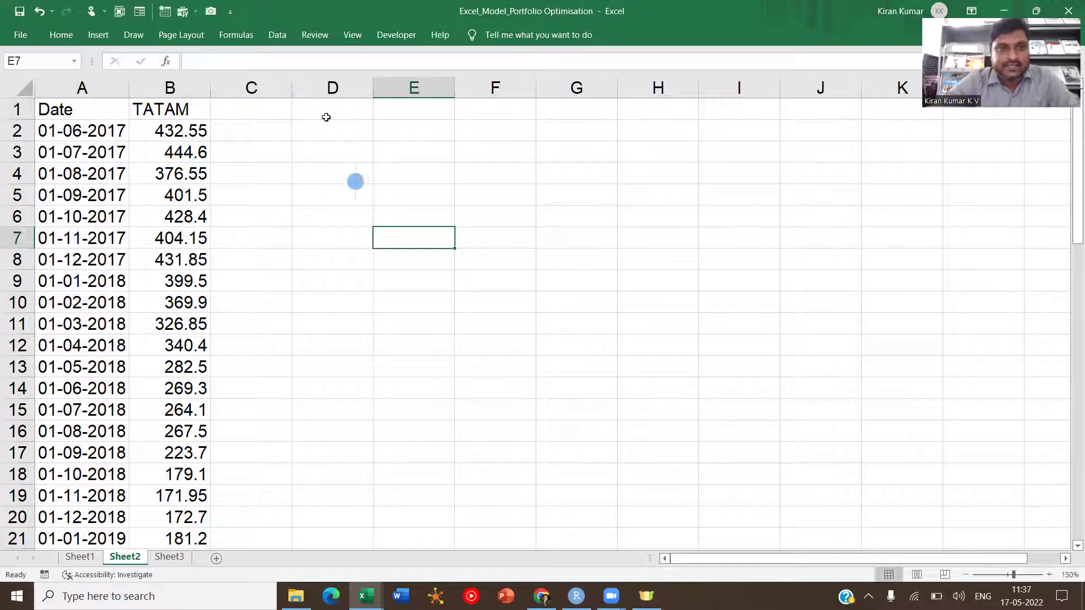
Step: Enter the headings HDFC, TCS and APH for the other three stocks in C1, D1 and E1
{"action": "left_click", "coordinate": [258, 110]}
{"action": "type", "text": "HDFC"}
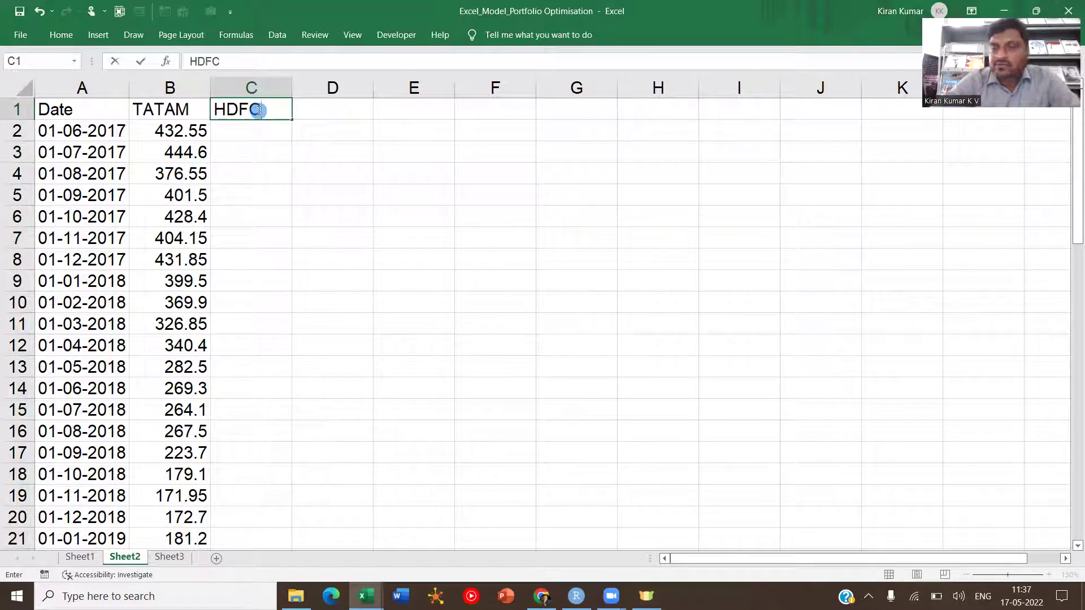
{"action": "key", "text": "Tab"}
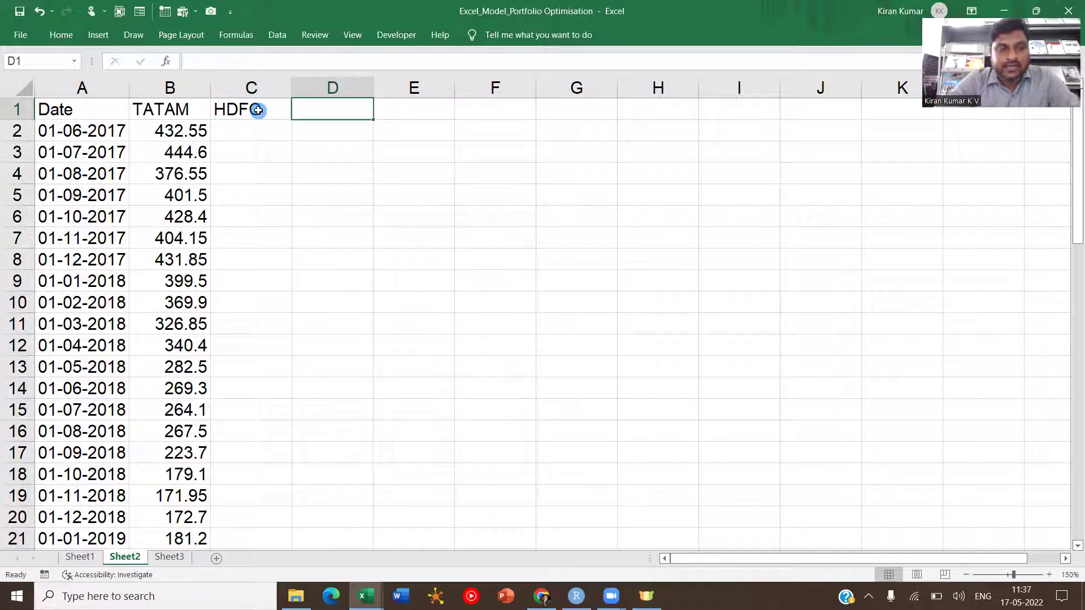
{"action": "type", "text": "TCS"}
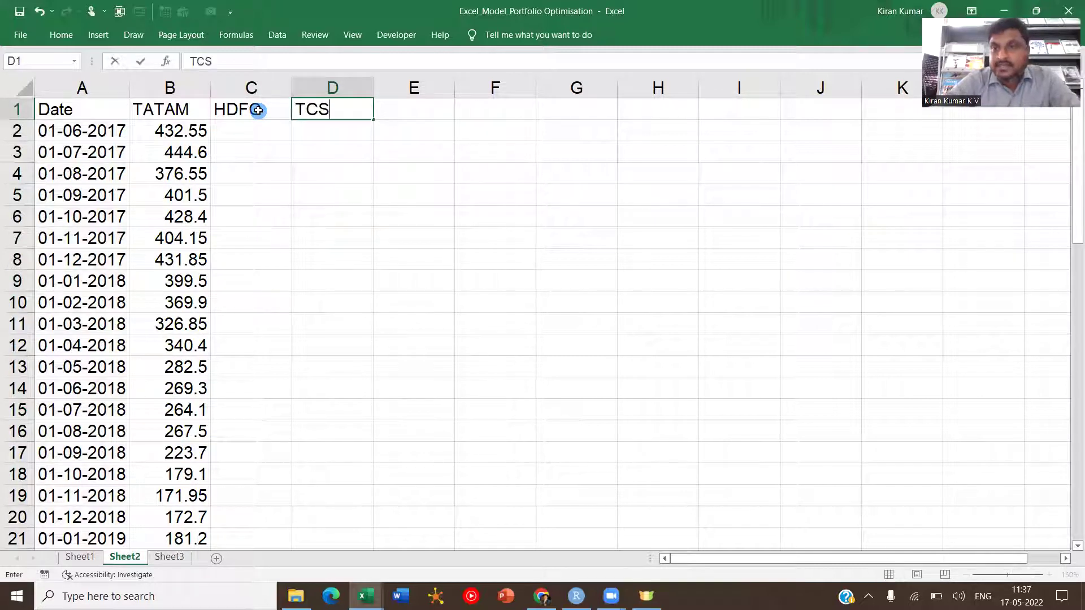
{"action": "key", "text": "Tab"}
{"action": "type", "text": "A"}
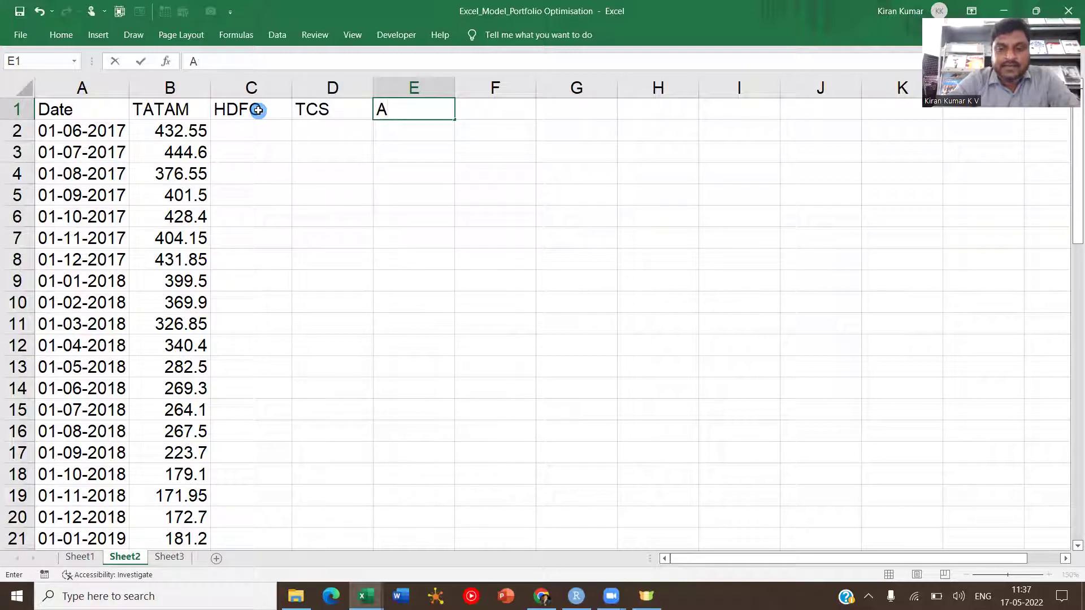
{"action": "type", "text": "pH"}
{"action": "key", "text": "Return"}
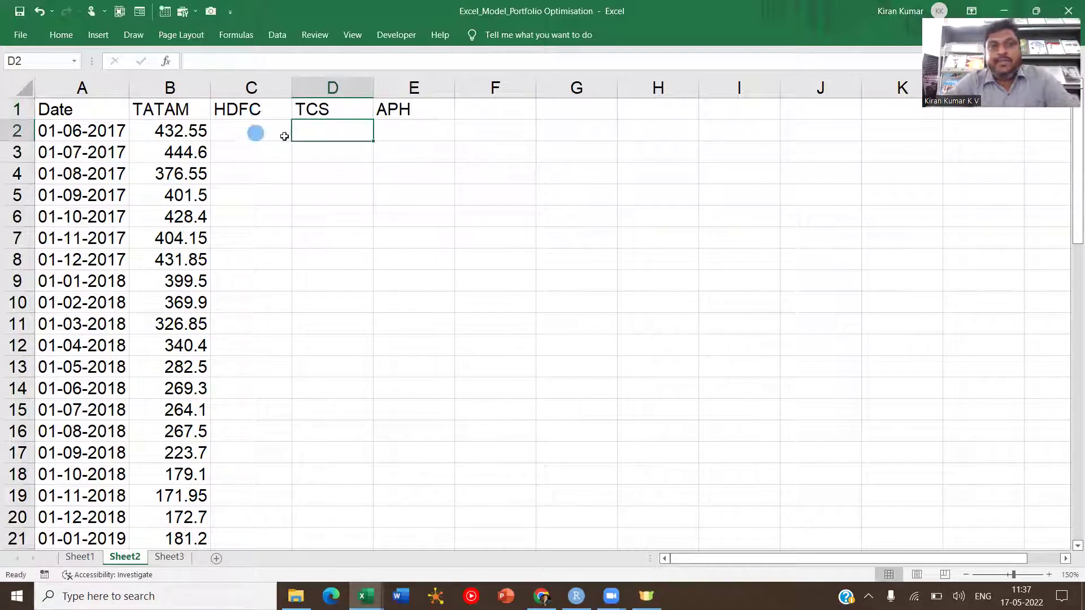
Step: Close the TATAMOTORS.NS file without saving its changes
{"action": "key", "text": "ctrl+Tab"}
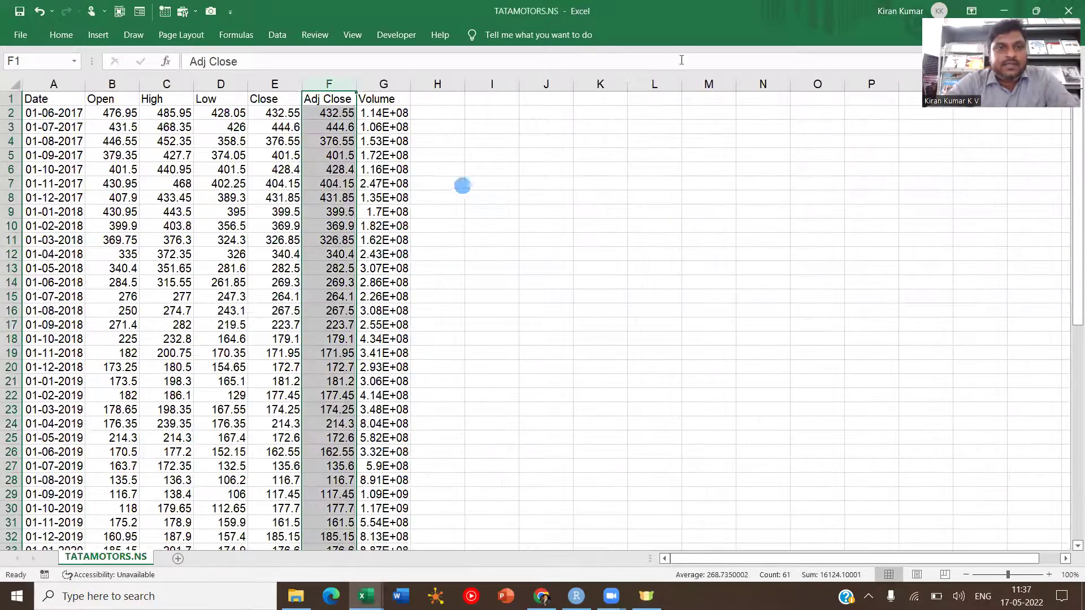
{"action": "left_click", "coordinate": [1061, 9]}
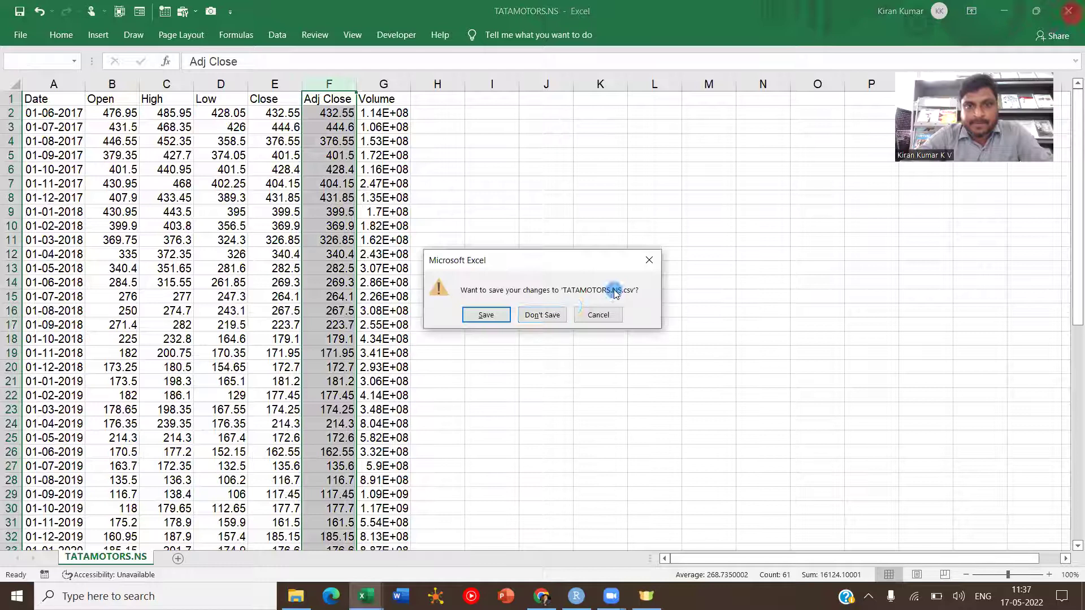
{"action": "left_click", "coordinate": [534, 314]}
Step: Switch to Yahoo Finance, look up hdfc and open the HDFC Bank Limited (HDFCBANK.NS) quote
{"action": "key", "text": "alt+Tab"}
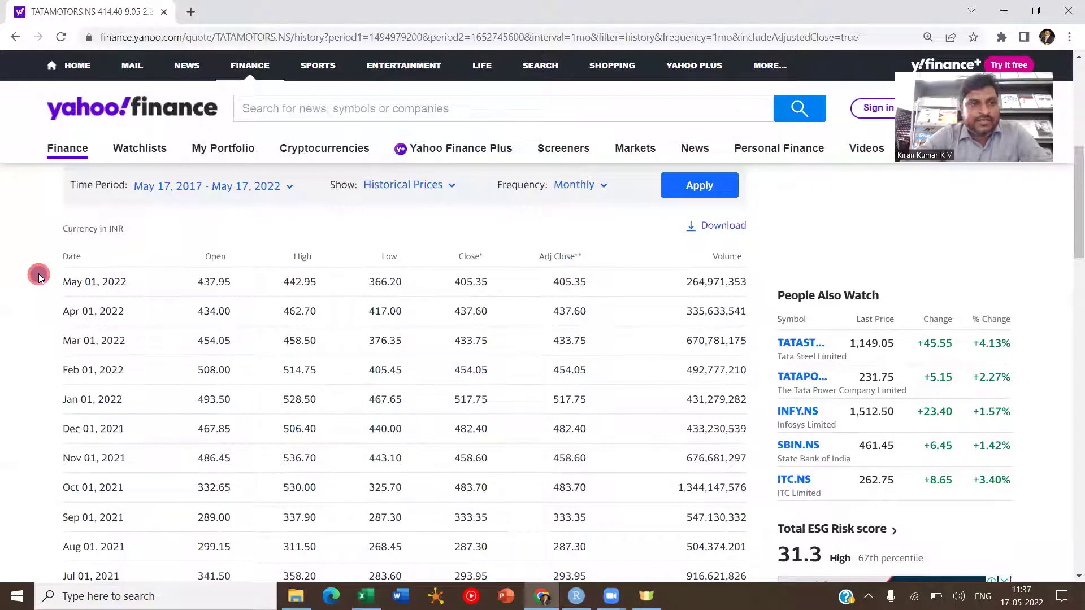
{"action": "scroll", "coordinate": [39, 276], "scroll_direction": "up", "scroll_amount": 3}
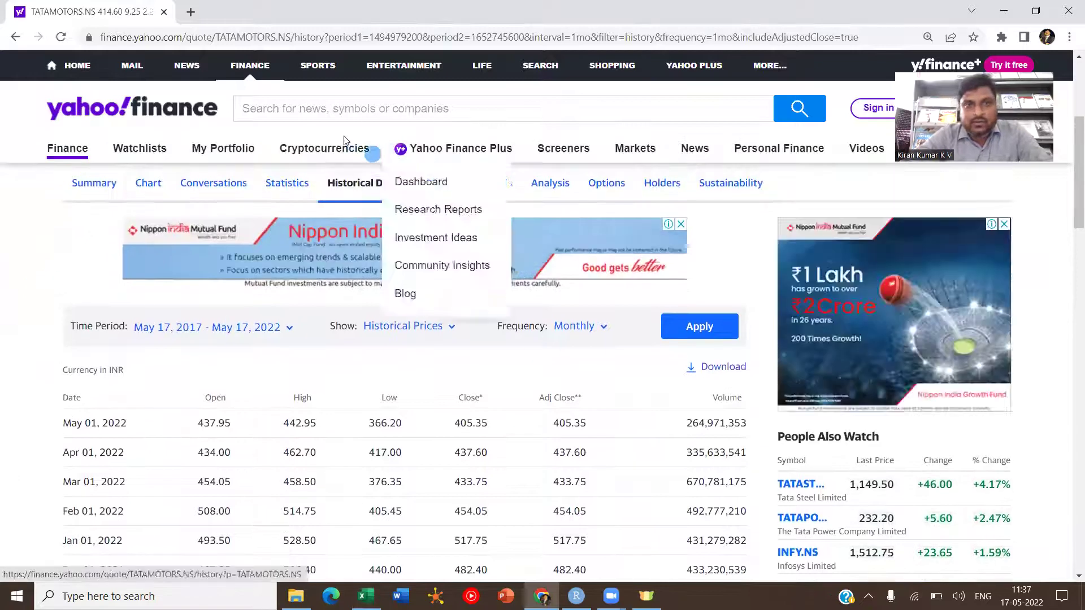
{"action": "scroll", "coordinate": [701, 349], "scroll_direction": "up", "scroll_amount": 3}
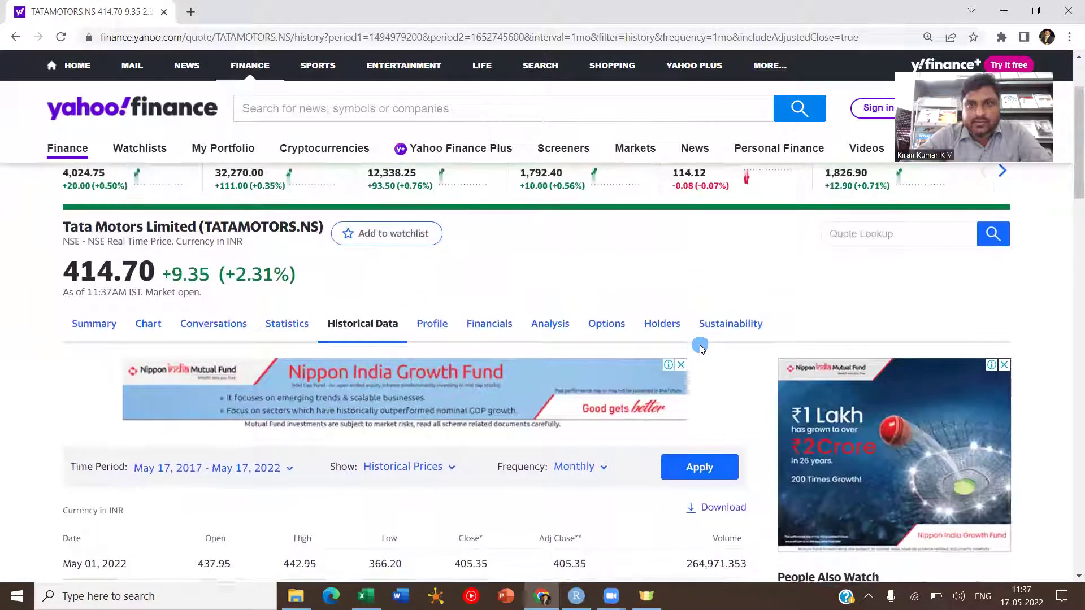
{"action": "scroll", "coordinate": [701, 349], "scroll_direction": "up", "scroll_amount": 1}
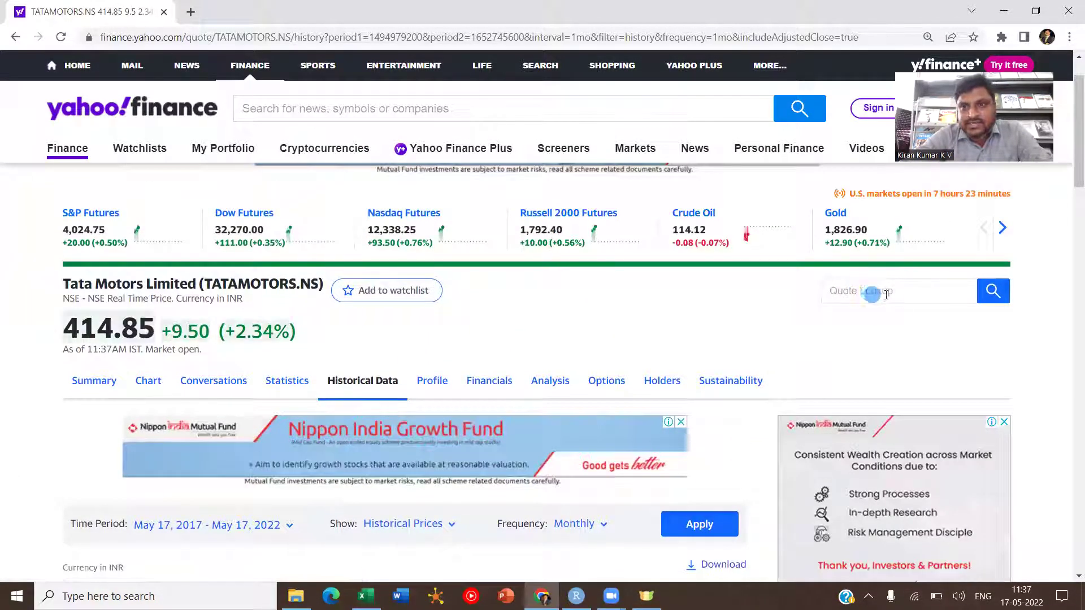
{"action": "left_click", "coordinate": [848, 293]}
{"action": "type", "text": "hdfc"}
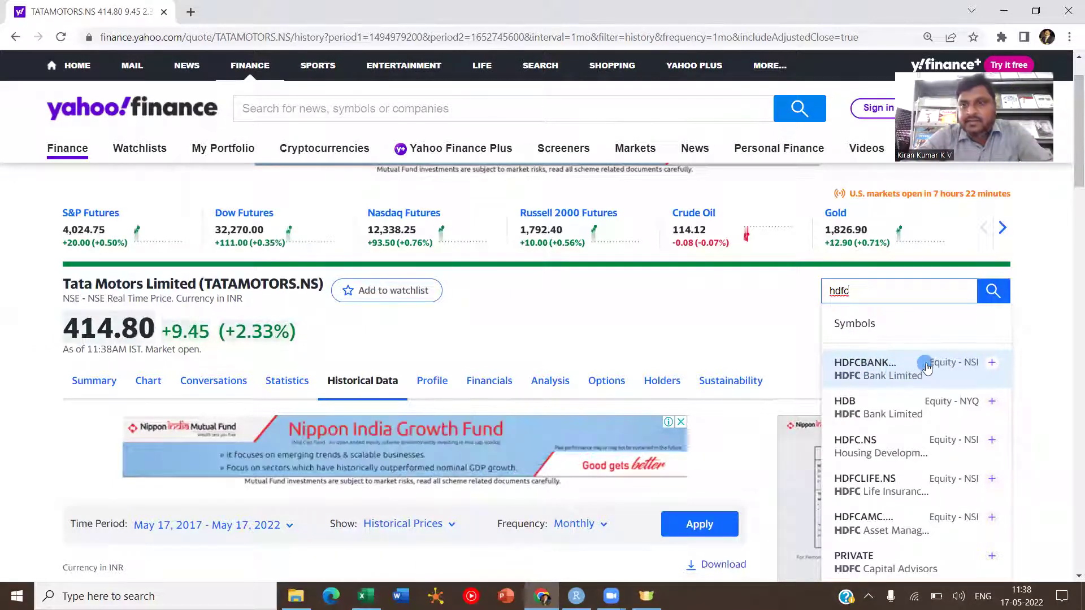
{"action": "left_click", "coordinate": [887, 369]}
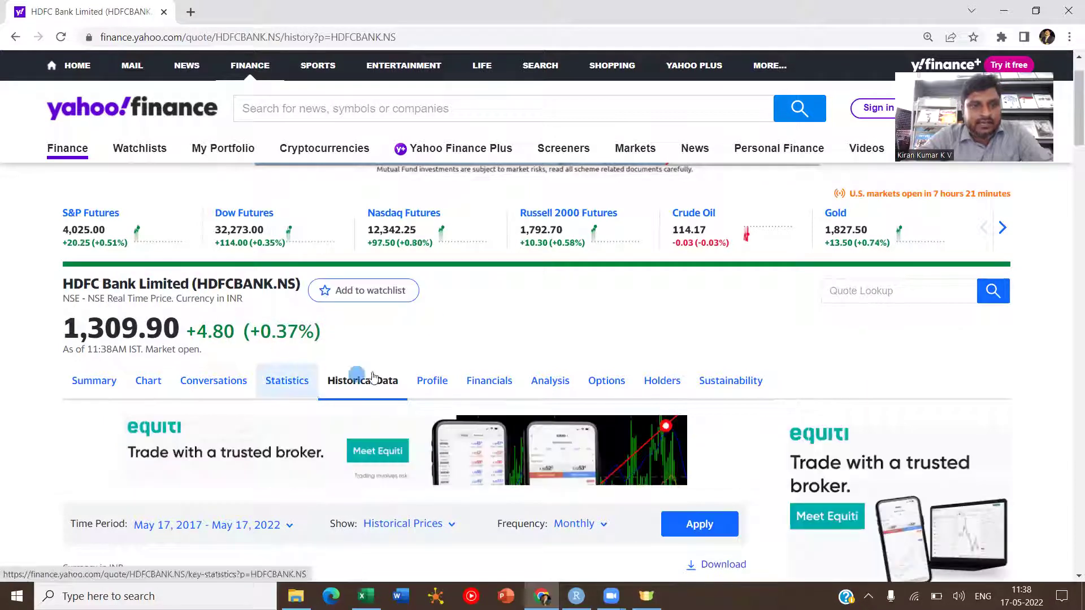
Step: Apply the May 17, 2017 - May 17, 2022 monthly settings to HDFC Bank's historical prices, then download and open the file
{"action": "scroll", "coordinate": [32, 428], "scroll_direction": "down", "scroll_amount": 2}
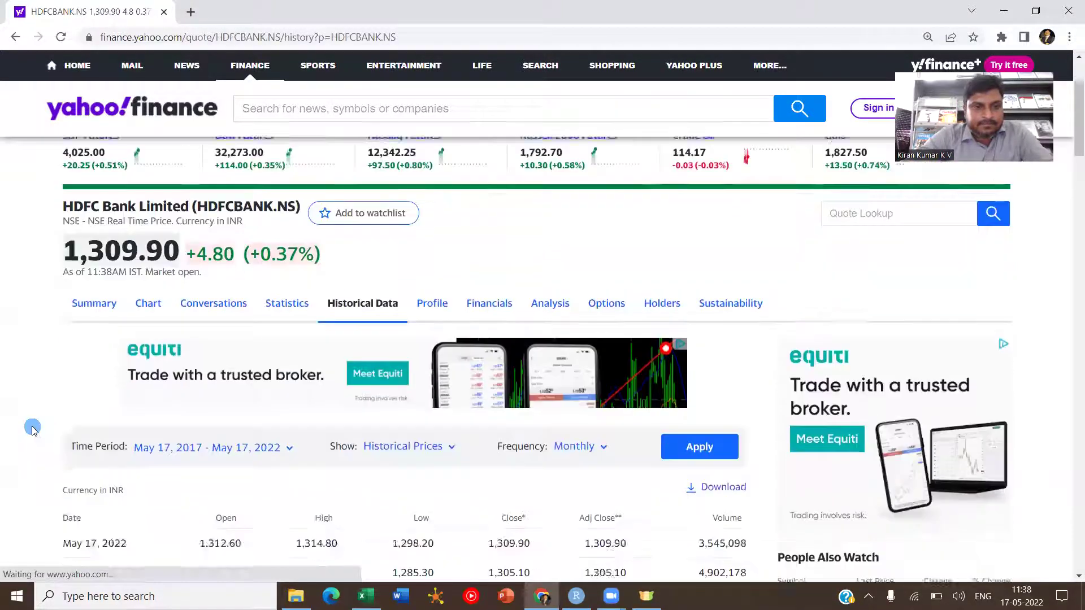
{"action": "scroll", "coordinate": [32, 310], "scroll_direction": "down", "scroll_amount": 5}
{"action": "scroll", "coordinate": [33, 310], "scroll_direction": "up", "scroll_amount": 2}
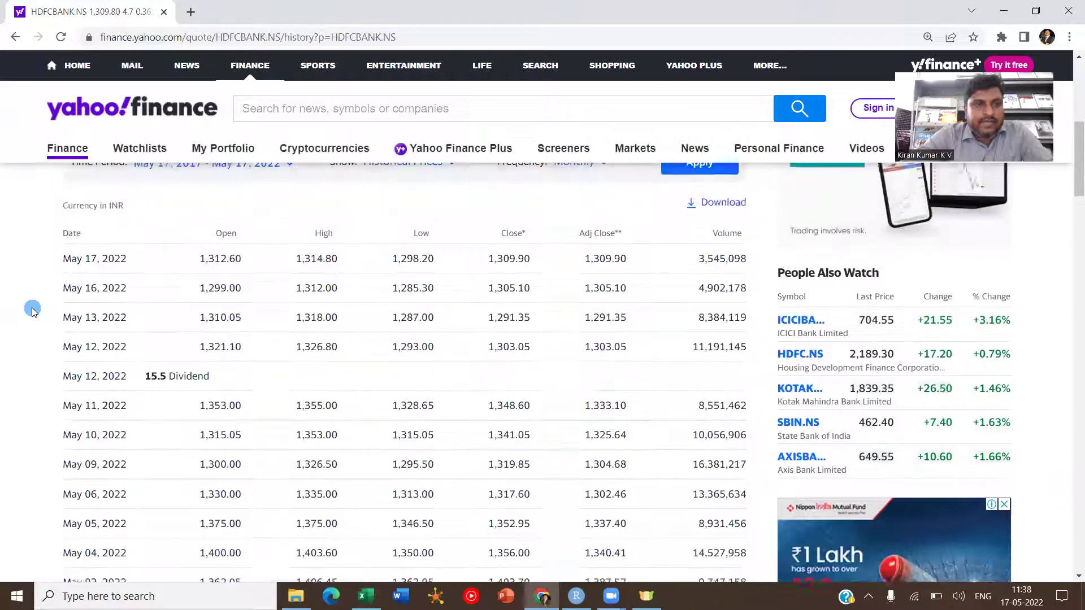
{"action": "scroll", "coordinate": [32, 309], "scroll_direction": "up", "scroll_amount": 2}
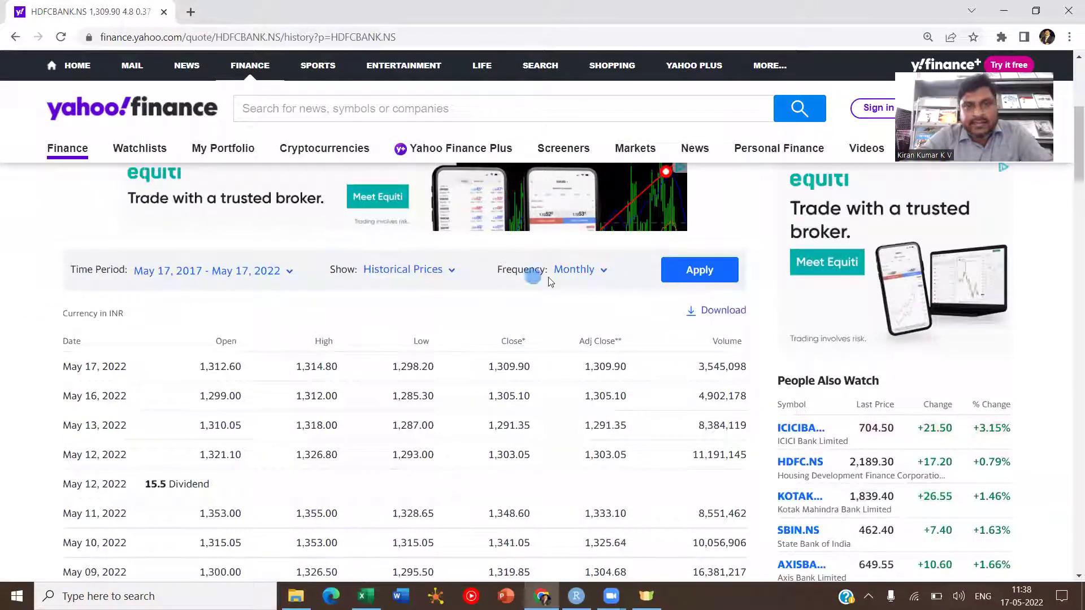
{"action": "left_click", "coordinate": [700, 275]}
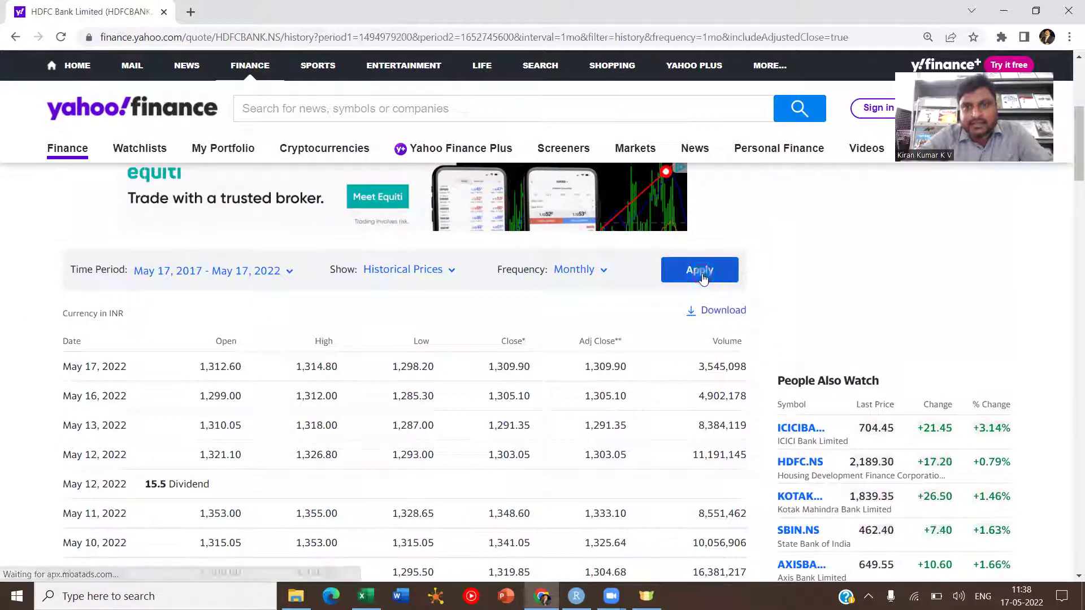
{"action": "left_click", "coordinate": [712, 311]}
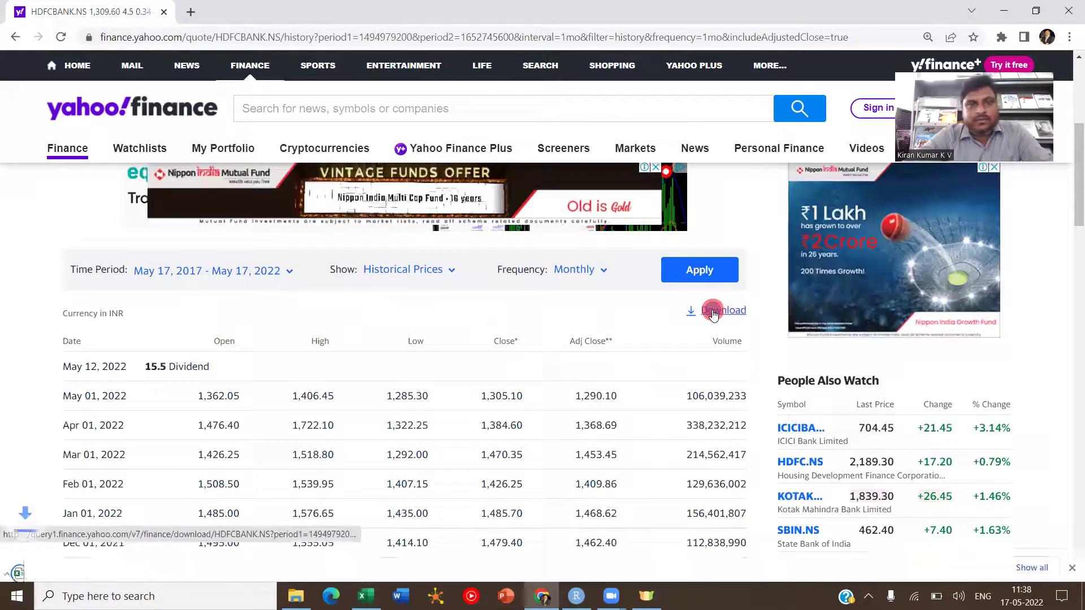
{"action": "left_click", "coordinate": [78, 562]}
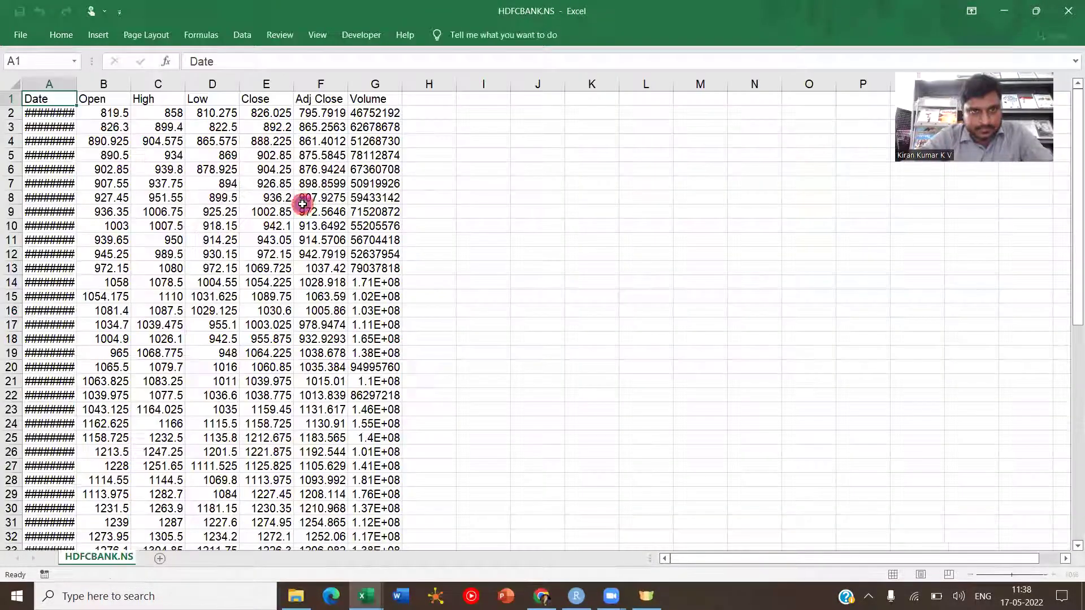
Step: Fit the Date column's width in the HDFCBANK.NS file and copy its Adj Close column into column C of Sheet2 in the portfolio workbook
{"action": "double_click", "coordinate": [76, 80]}
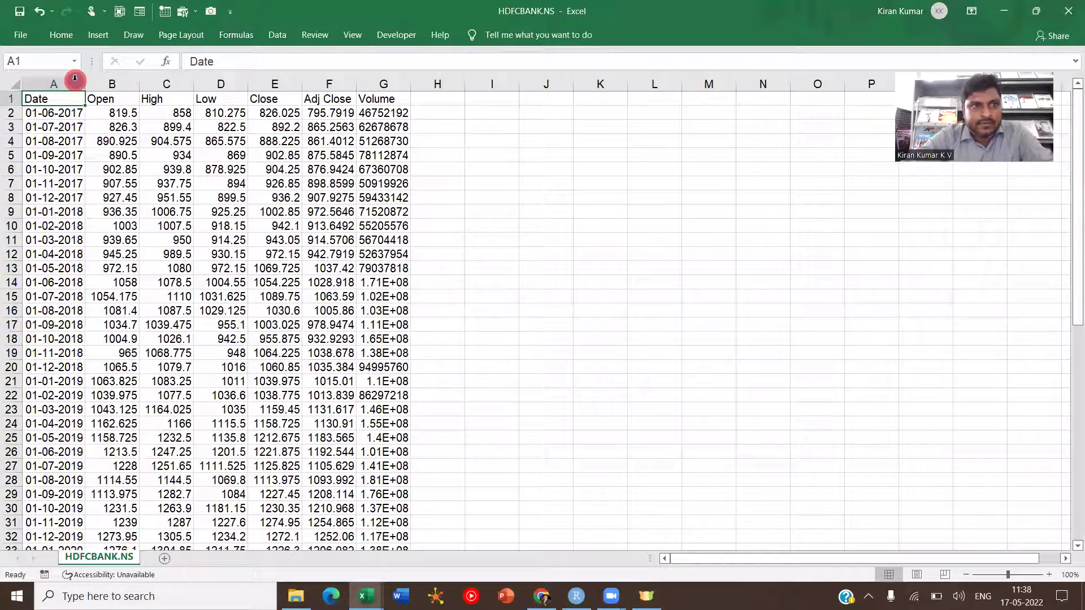
{"action": "left_click", "coordinate": [330, 81]}
{"action": "key", "text": "ctrl+c"}
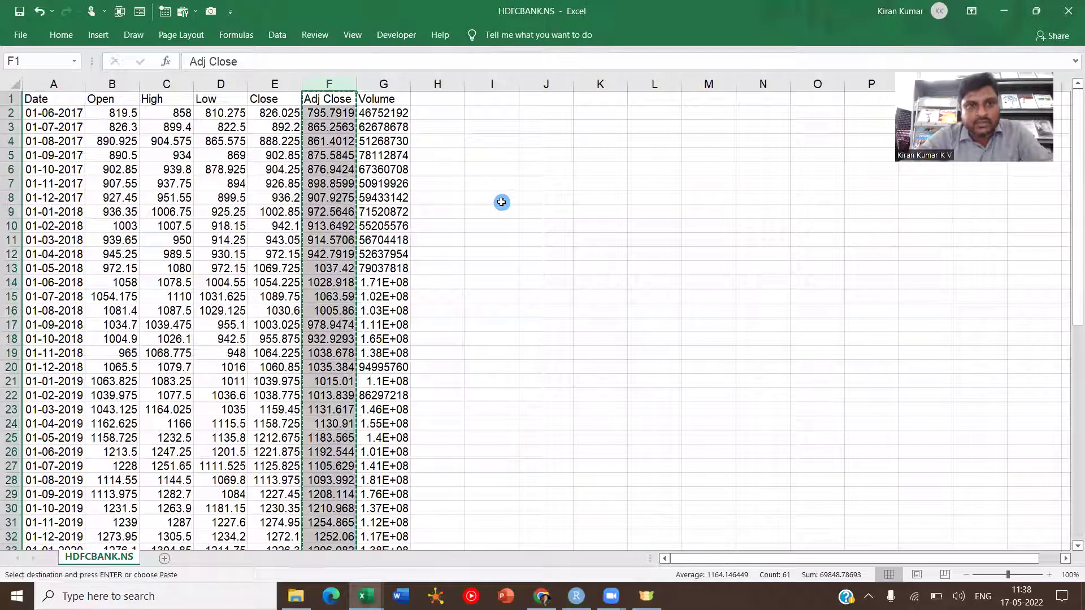
{"action": "key", "text": "alt+Tab"}
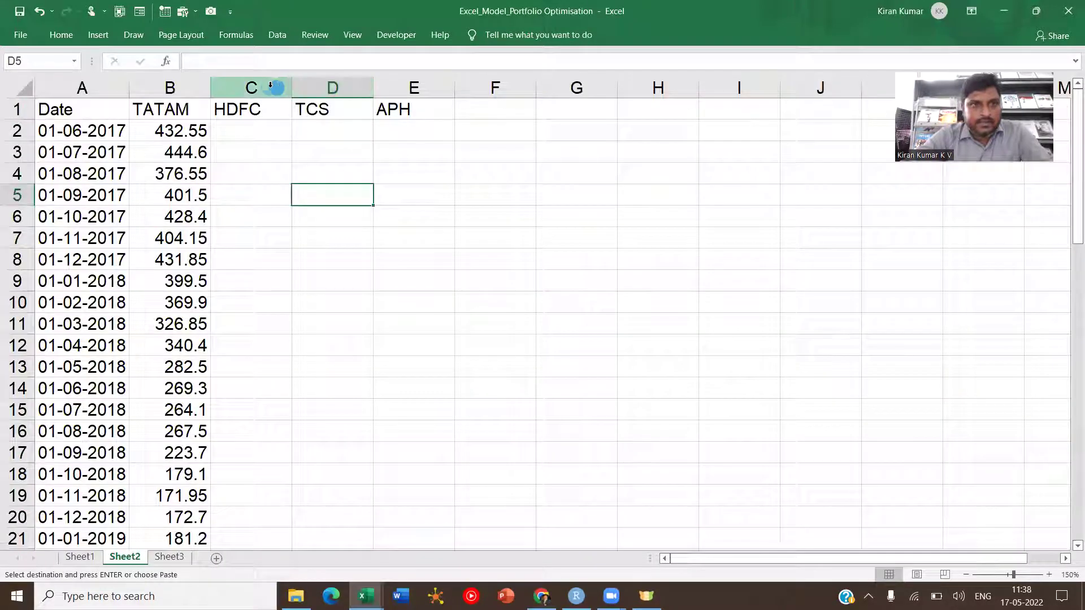
{"action": "left_click", "coordinate": [269, 86]}
{"action": "key", "text": "Return"}
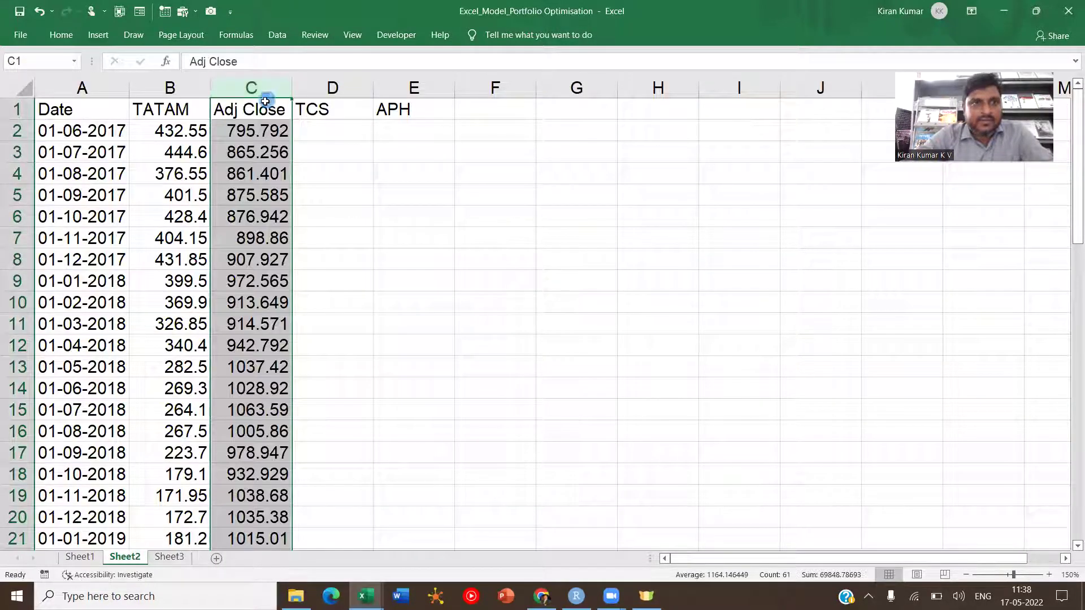
Step: Replace the column heading in C1 with HDFCB, check the stock list on Sheet3 and return to Sheet2
{"action": "left_click", "coordinate": [262, 109]}
{"action": "type", "text": "HDFCB"}
{"action": "left_click", "coordinate": [342, 167]}
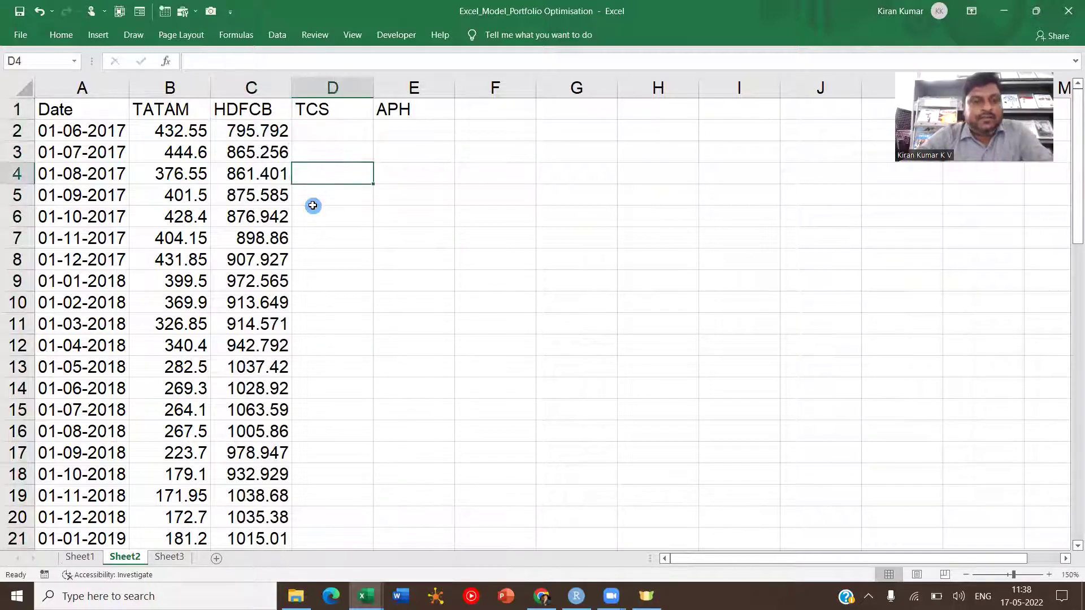
{"action": "left_click", "coordinate": [172, 556]}
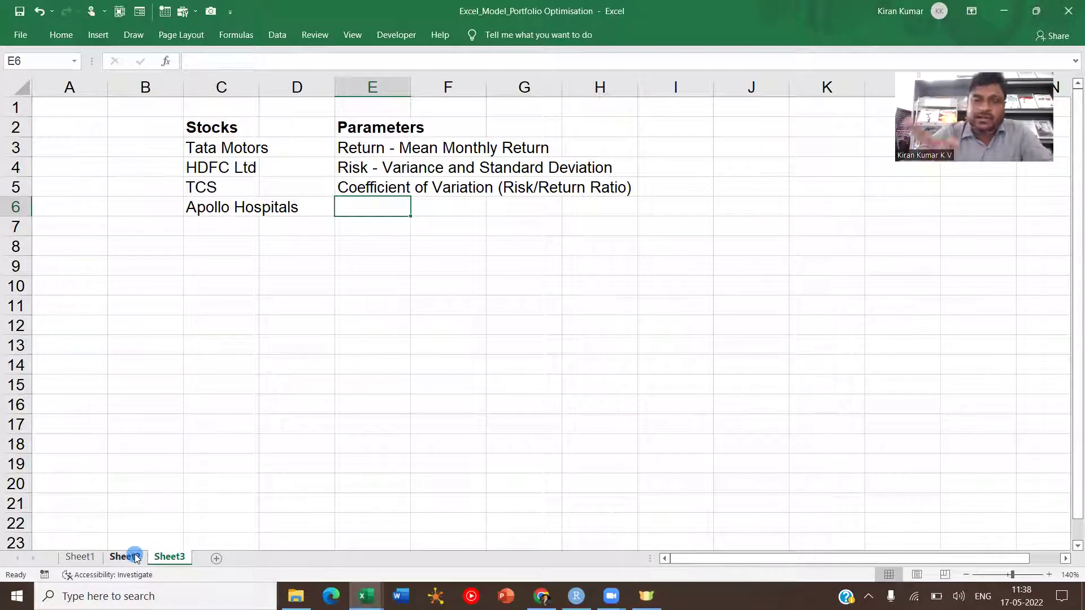
{"action": "left_click", "coordinate": [125, 557]}
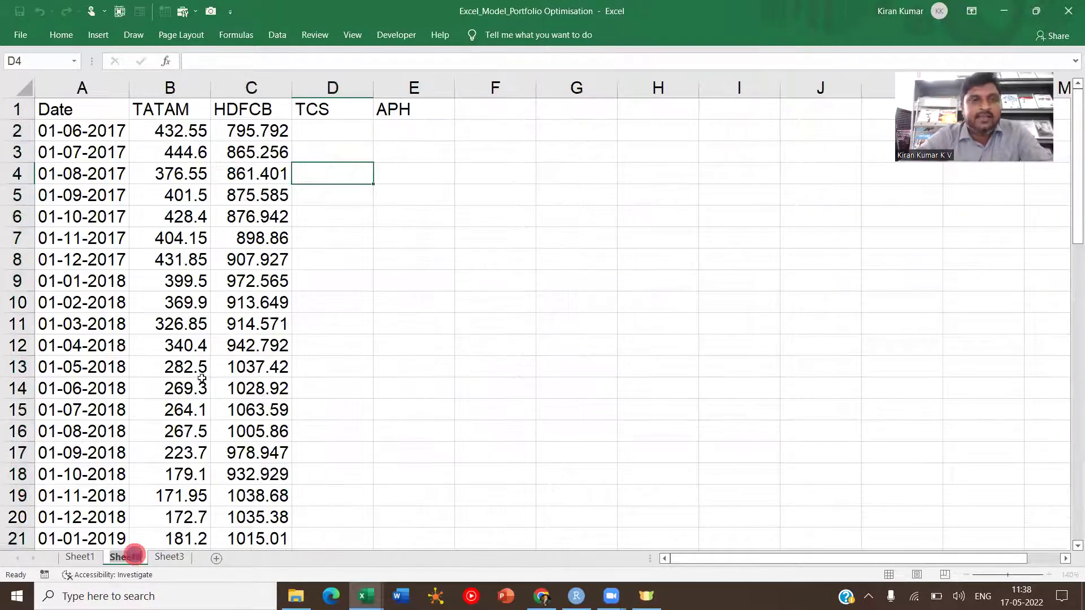
Step: Close the HDFCBANK.NS file without saving its changes
{"action": "key", "text": "alt+Tab"}
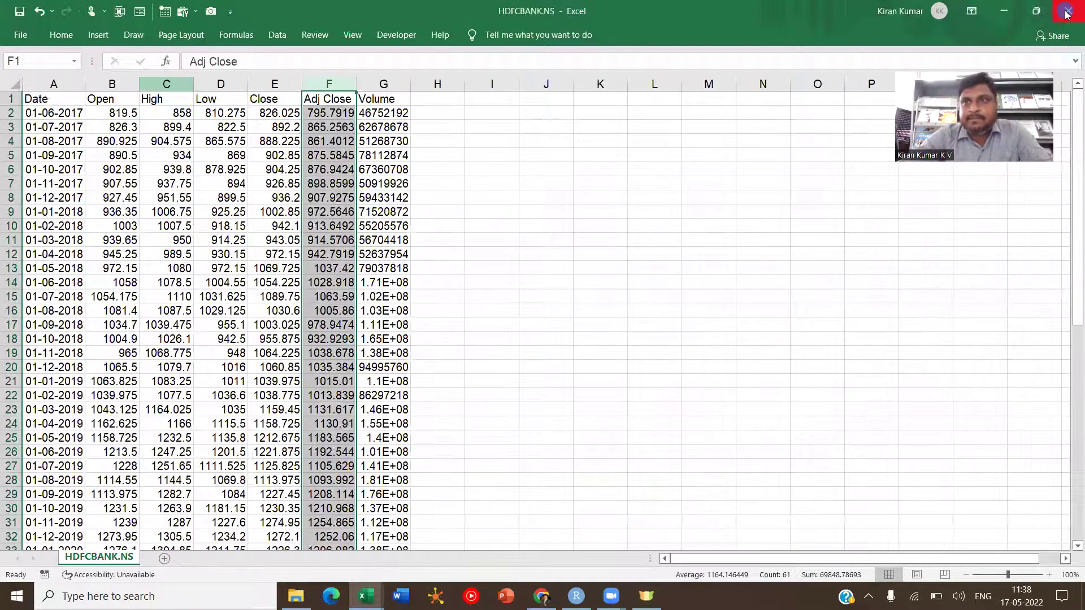
{"action": "left_click", "coordinate": [1066, 13]}
{"action": "left_click", "coordinate": [542, 314]}
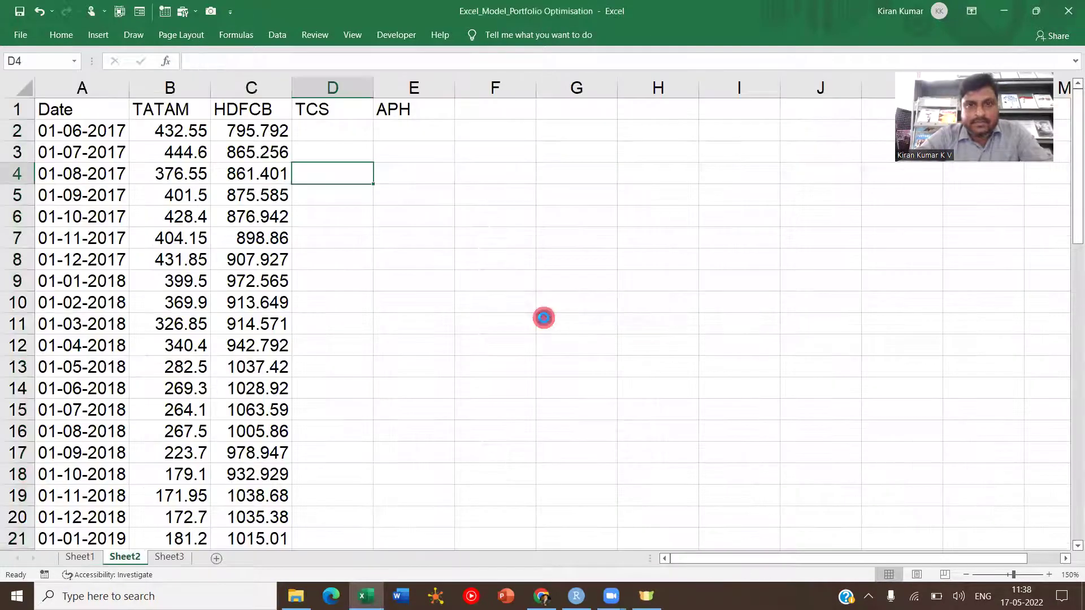
Step: Switch to Yahoo Finance, look up TCS and open the Tata Consultancy Services (TCS.NS) quote
{"action": "key", "text": "alt+Tab"}
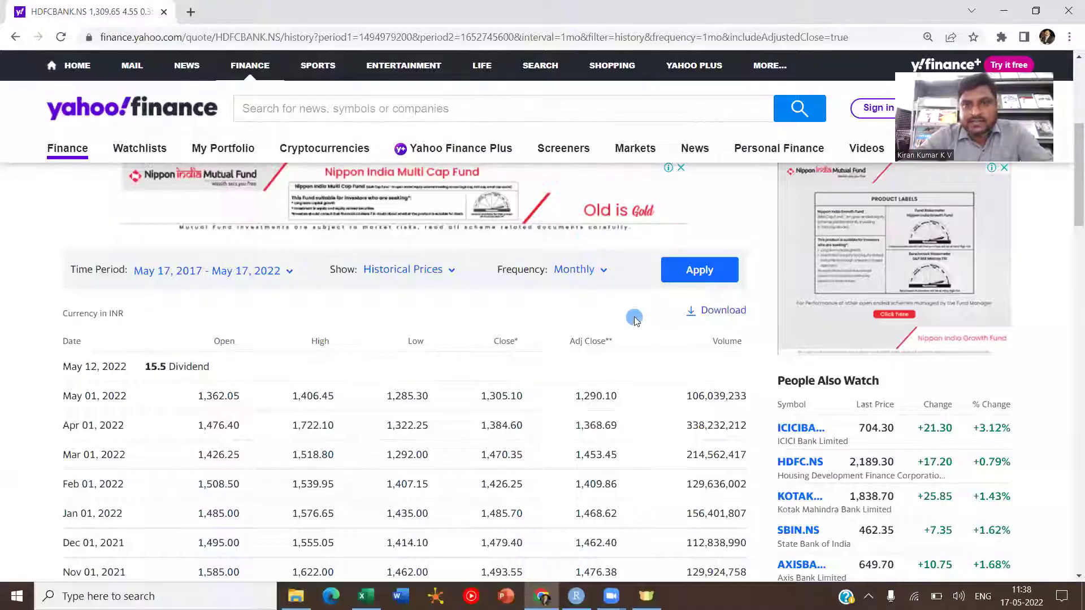
{"action": "scroll", "coordinate": [722, 213], "scroll_direction": "up", "scroll_amount": 4}
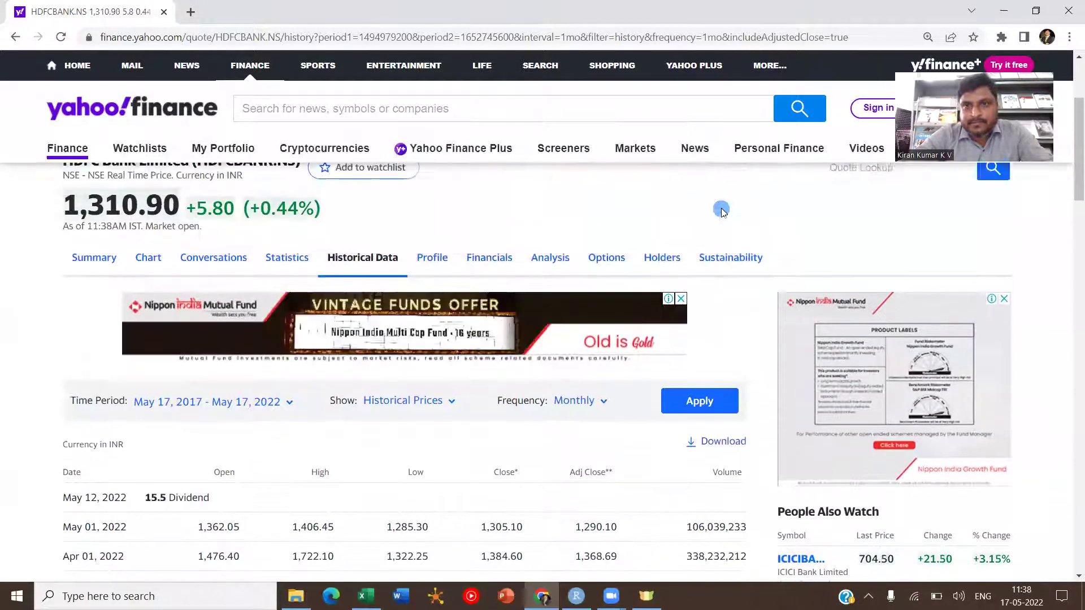
{"action": "left_click", "coordinate": [854, 264]}
{"action": "type", "text": "TCS"}
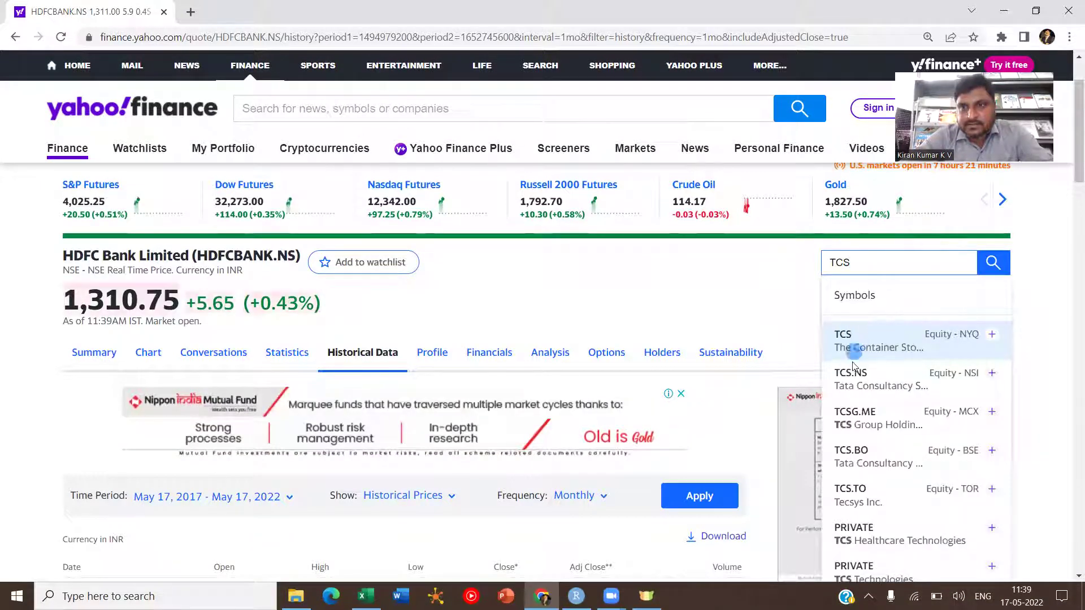
{"action": "left_click", "coordinate": [855, 378]}
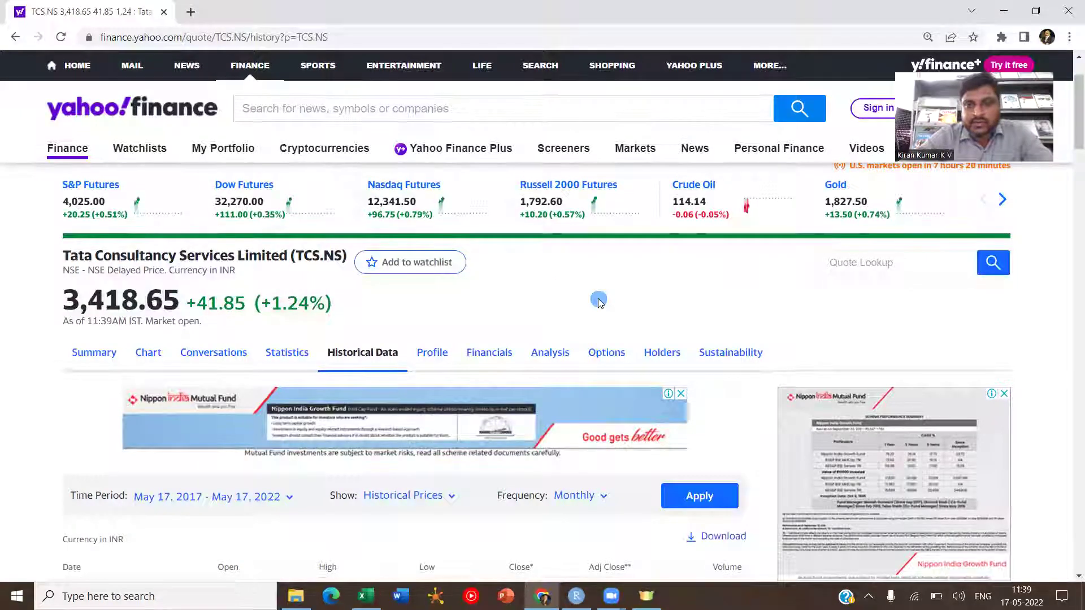
Step: Apply the May 17, 2017 - May 17, 2022 monthly settings to TCS.NS historical prices, then download and open the file
{"action": "scroll", "coordinate": [600, 304], "scroll_direction": "down", "scroll_amount": 1}
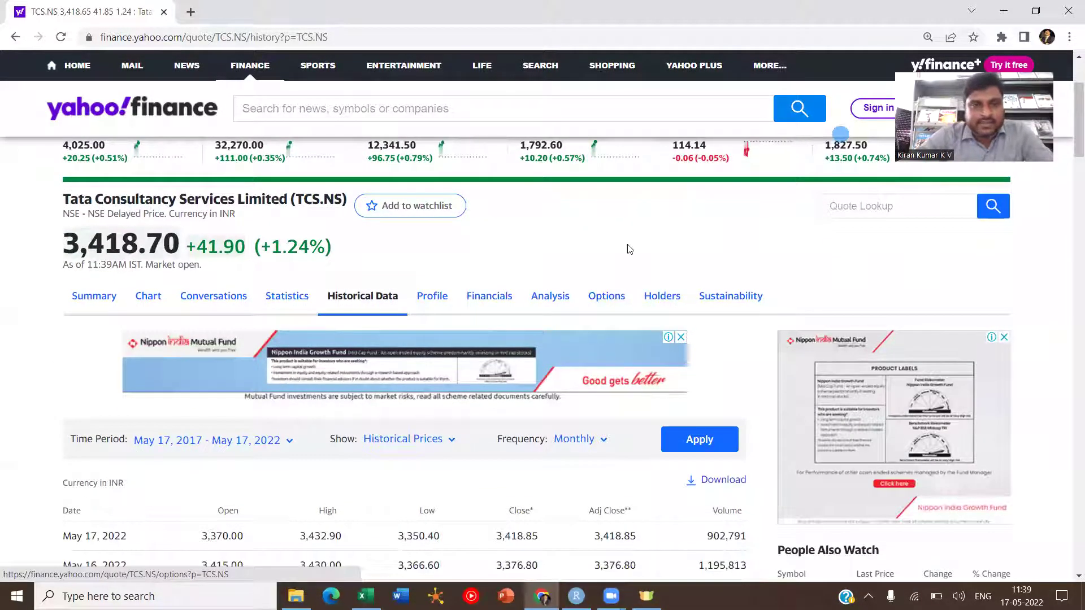
{"action": "scroll", "coordinate": [627, 244], "scroll_direction": "down", "scroll_amount": 3}
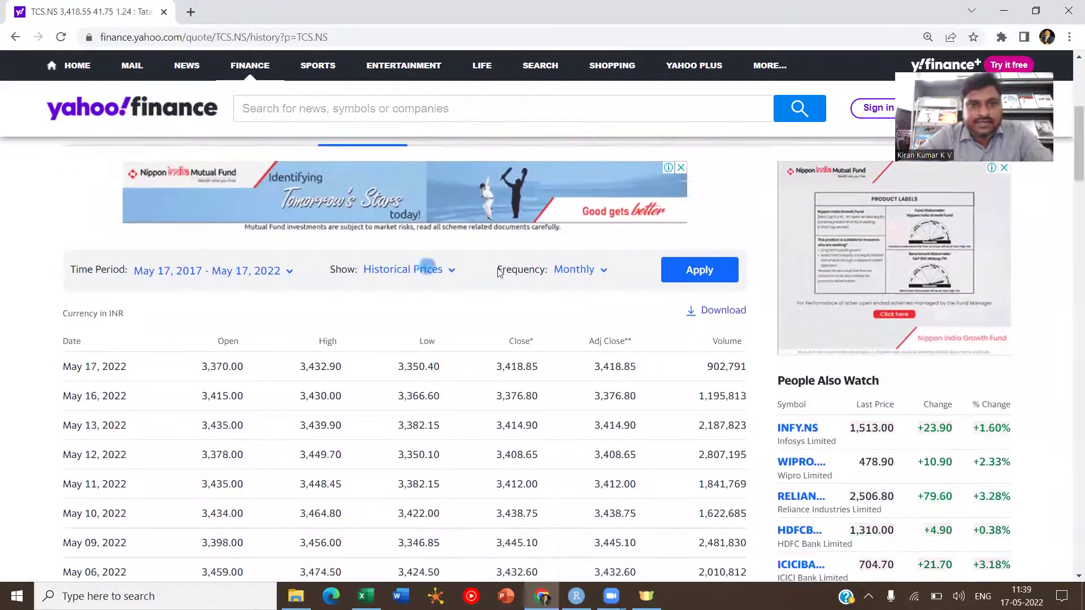
{"action": "left_click", "coordinate": [699, 271]}
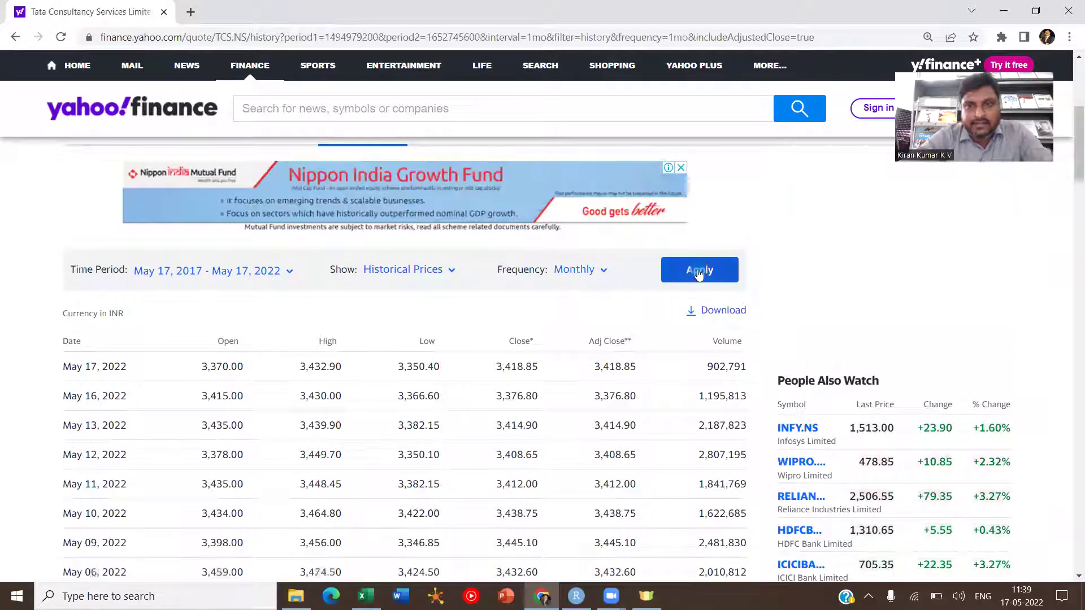
{"action": "left_click", "coordinate": [706, 312]}
{"action": "left_click", "coordinate": [78, 559]}
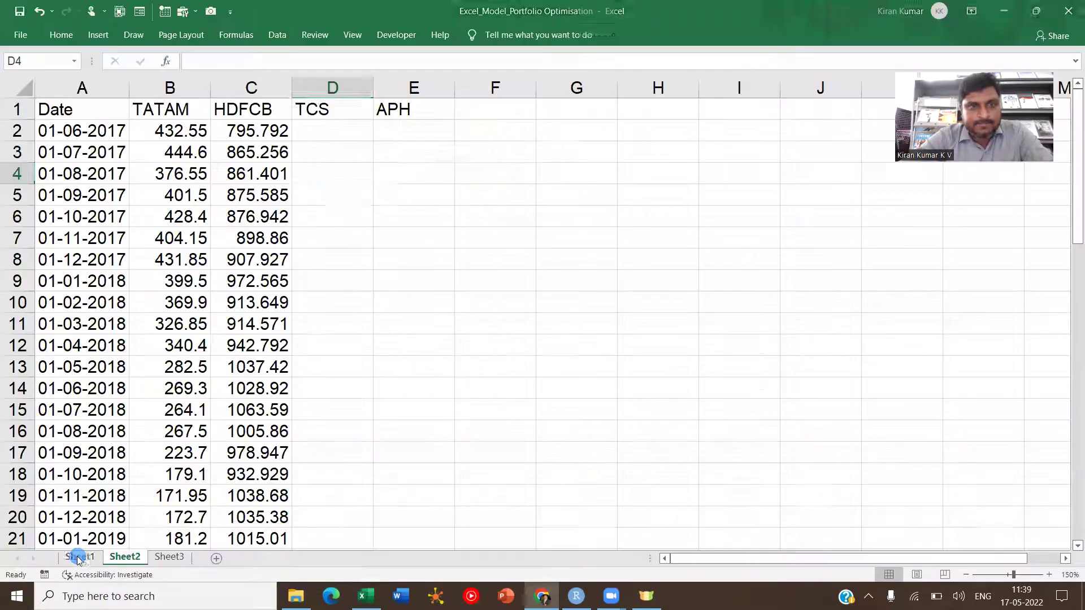
{"action": "key", "text": "alt+Tab"}
{"action": "left_click", "coordinate": [350, 152]}
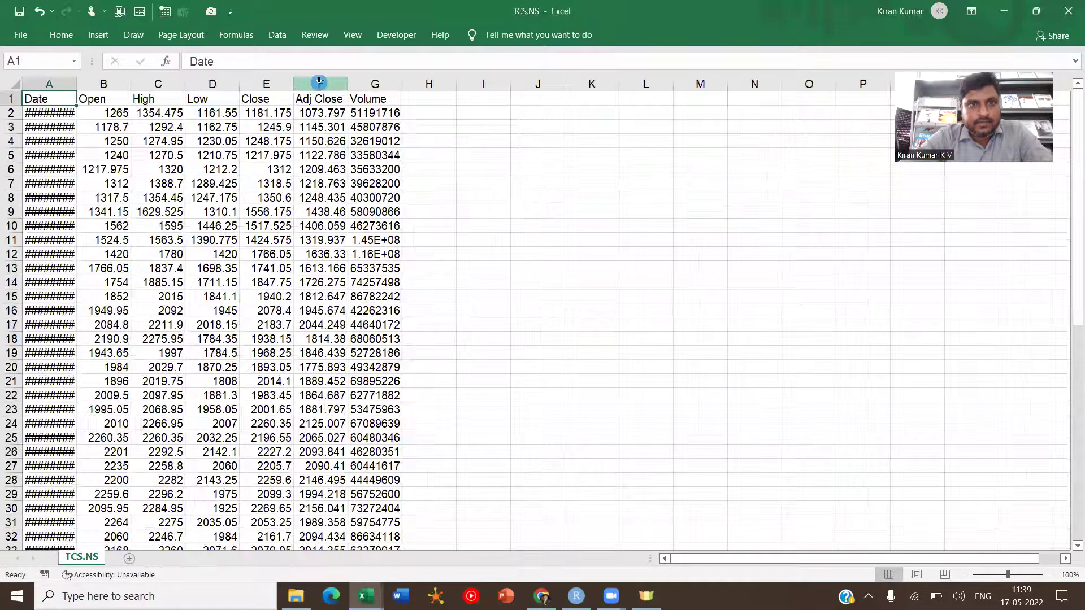
Step: Copy the Adj Close column from the TCS.NS file into column D of Sheet2 and replace the heading in D1 with TCS
{"action": "left_click", "coordinate": [319, 81]}
{"action": "key", "text": "ctrl+c"}
{"action": "key", "text": "alt+Tab"}
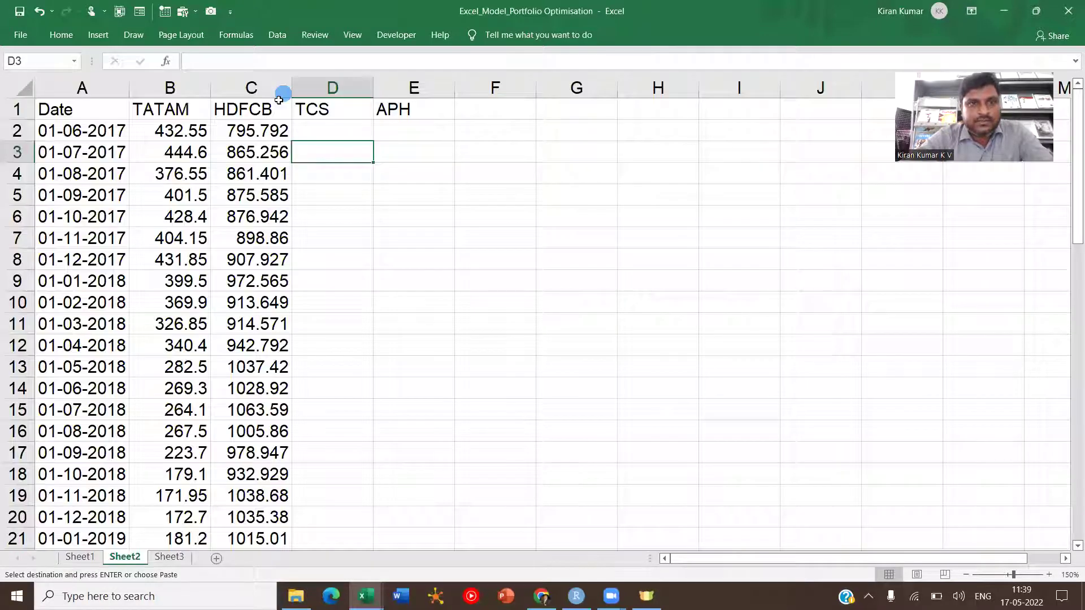
{"action": "left_click", "coordinate": [312, 92]}
{"action": "key", "text": "ctrl+v"}
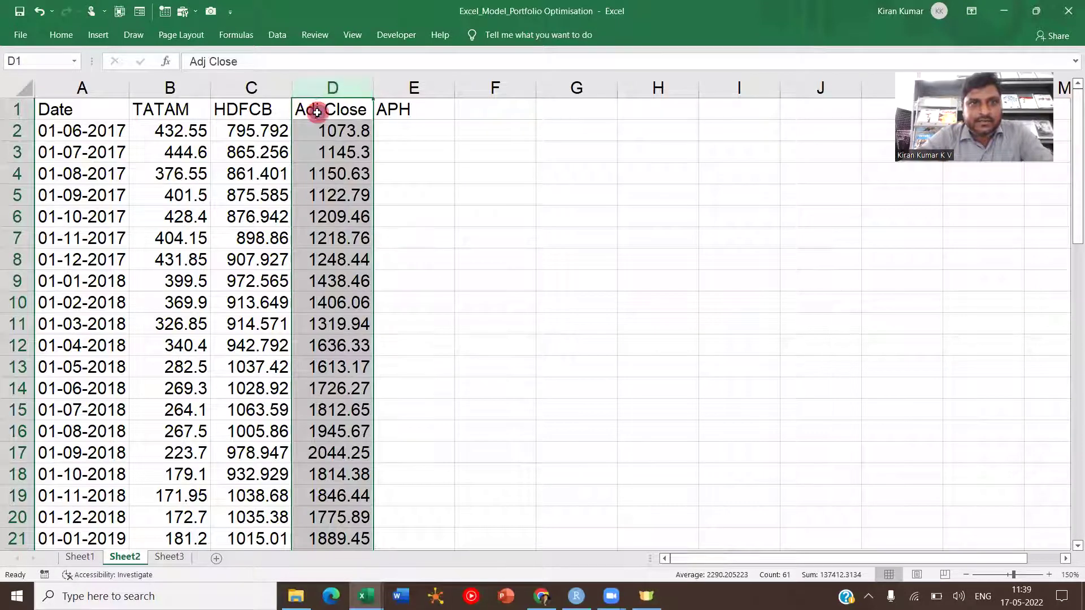
{"action": "left_click", "coordinate": [317, 112]}
{"action": "type", "text": "TCS"}
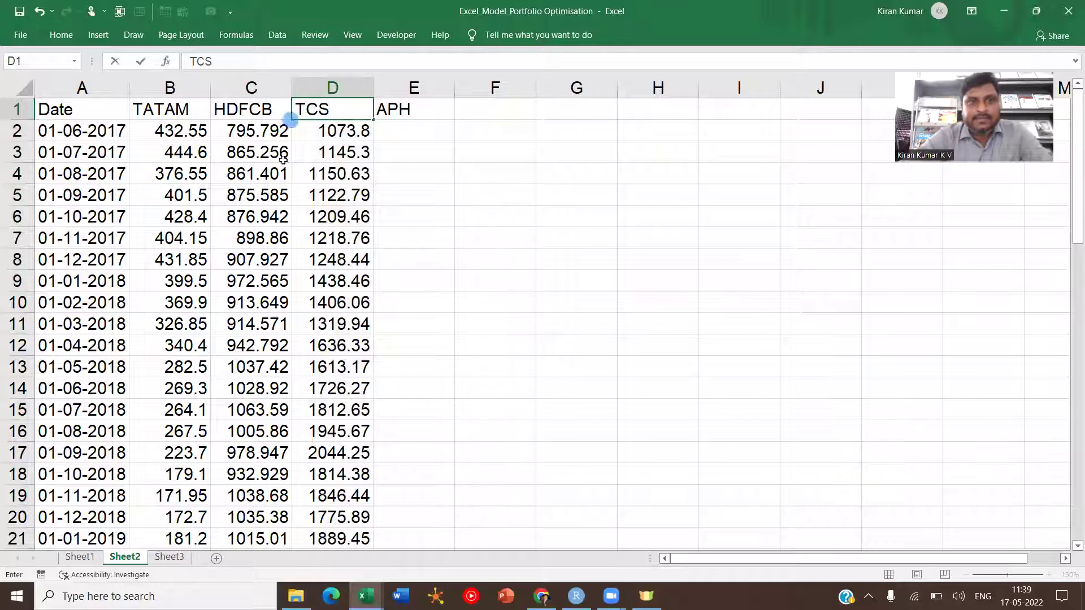
Step: Commit the TCS heading in D1 and close the TCS.NS file
{"action": "left_click", "coordinate": [381, 191]}
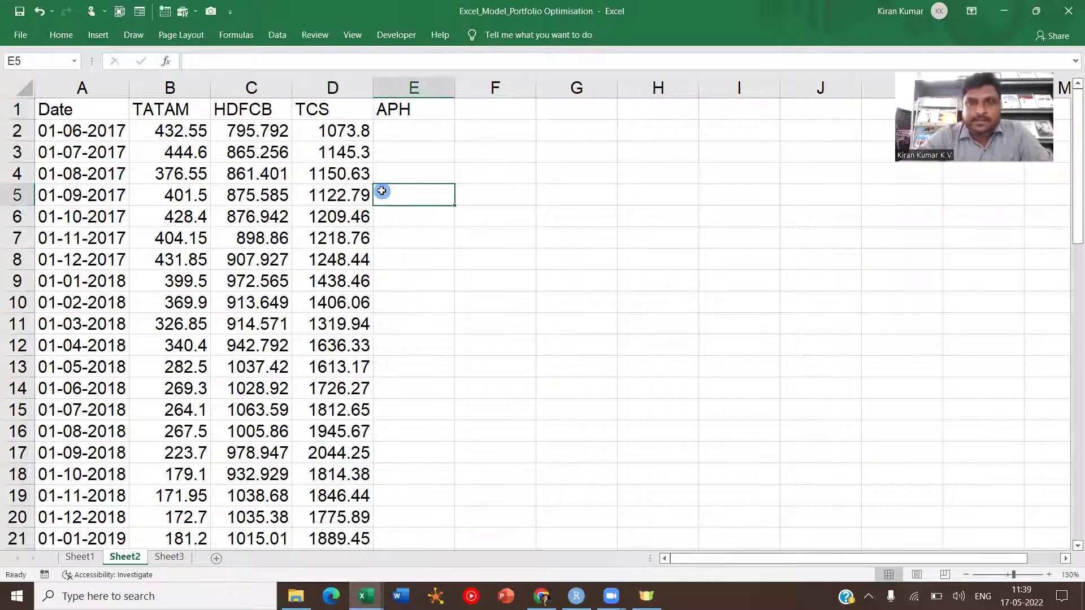
{"action": "key", "text": "alt+Tab"}
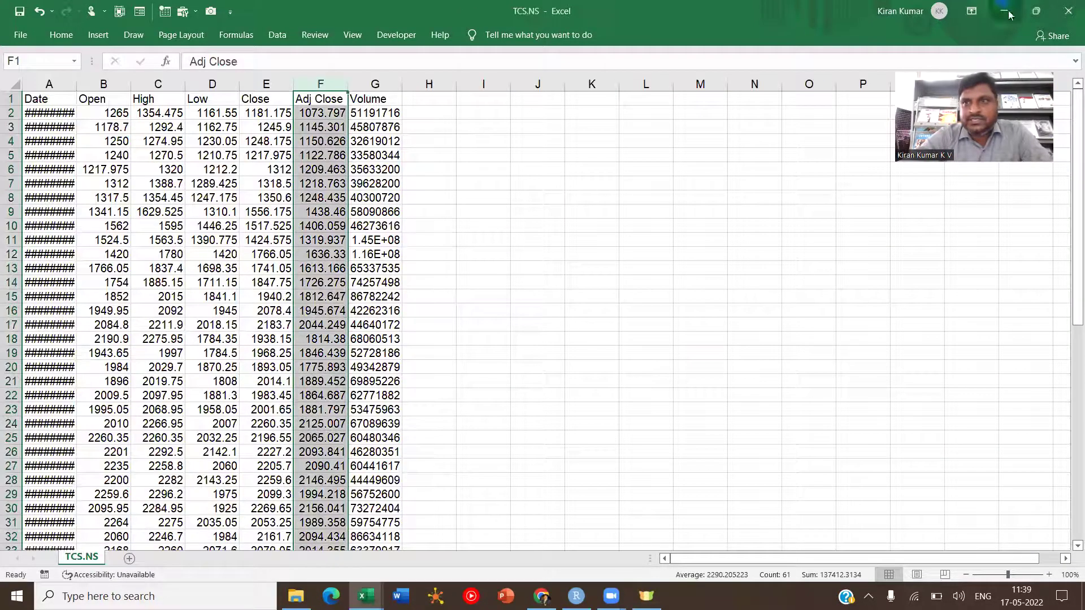
{"action": "left_click", "coordinate": [1067, 11]}
Step: Switch to Yahoo Finance, look up apollo hospital and open the NSE quote for Apollo Hospitals Enterprise (APOLLOHOSP.NS)
{"action": "key", "text": "alt+Tab"}
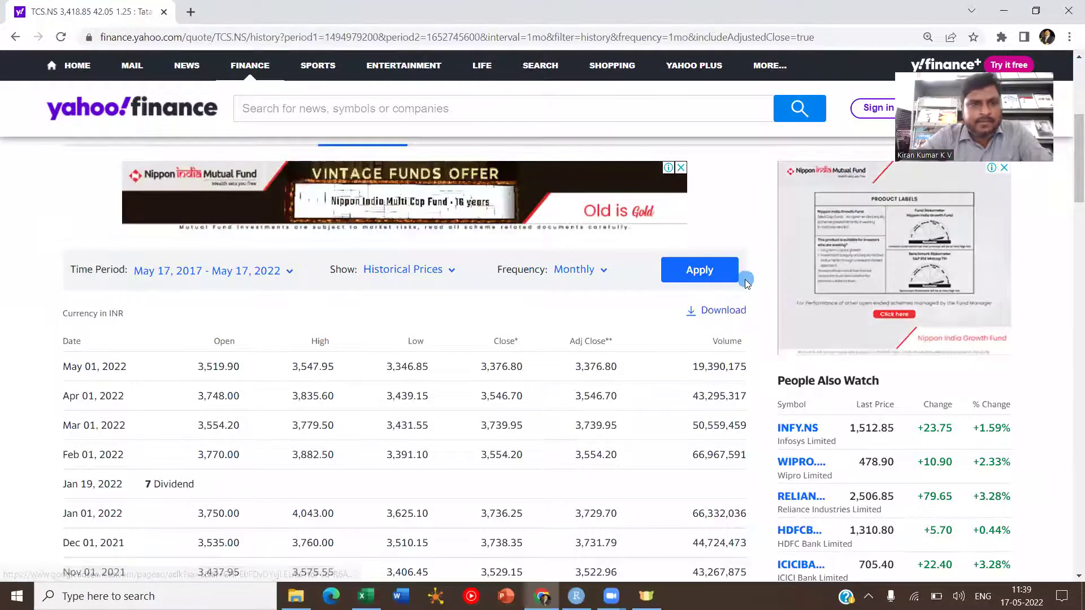
{"action": "key", "text": "alt+Tab"}
{"action": "key", "text": "alt+Tab"}
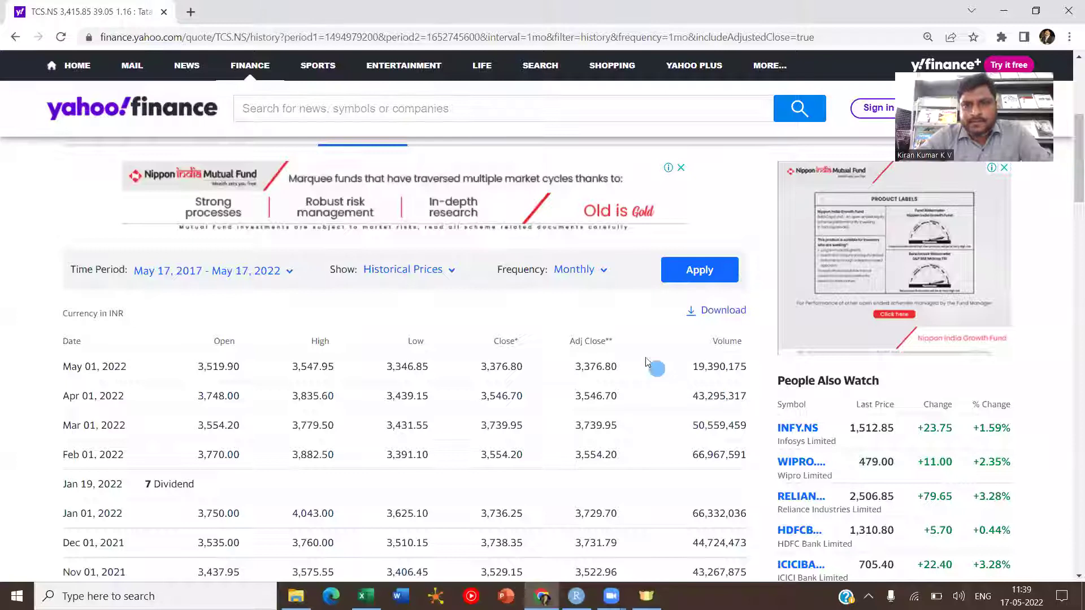
{"action": "scroll", "coordinate": [639, 326], "scroll_direction": "up", "scroll_amount": 4}
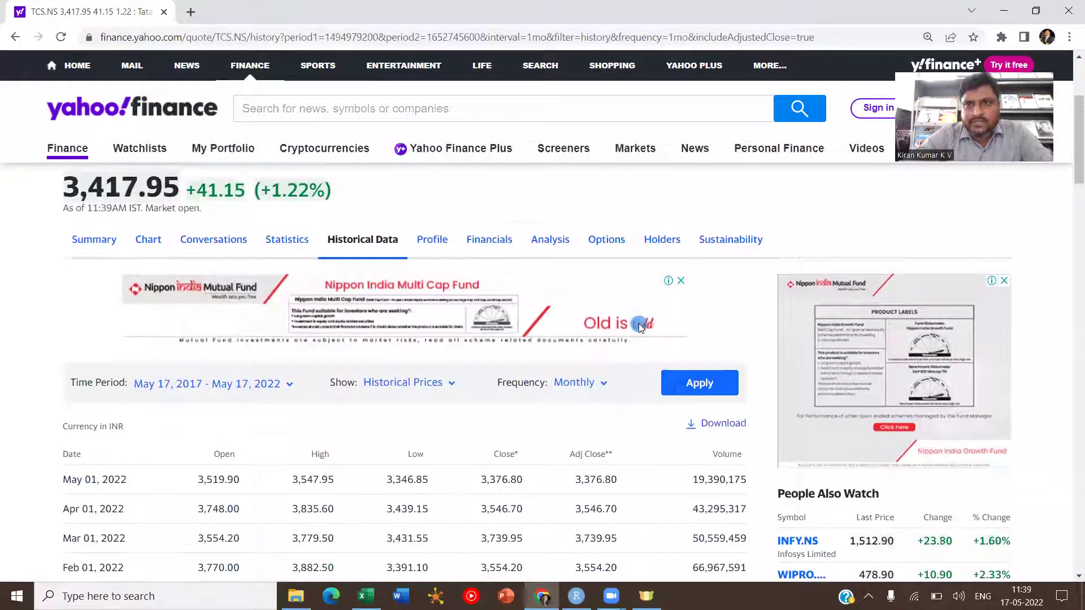
{"action": "left_click", "coordinate": [860, 262]}
{"action": "type", "text": "apollo"}
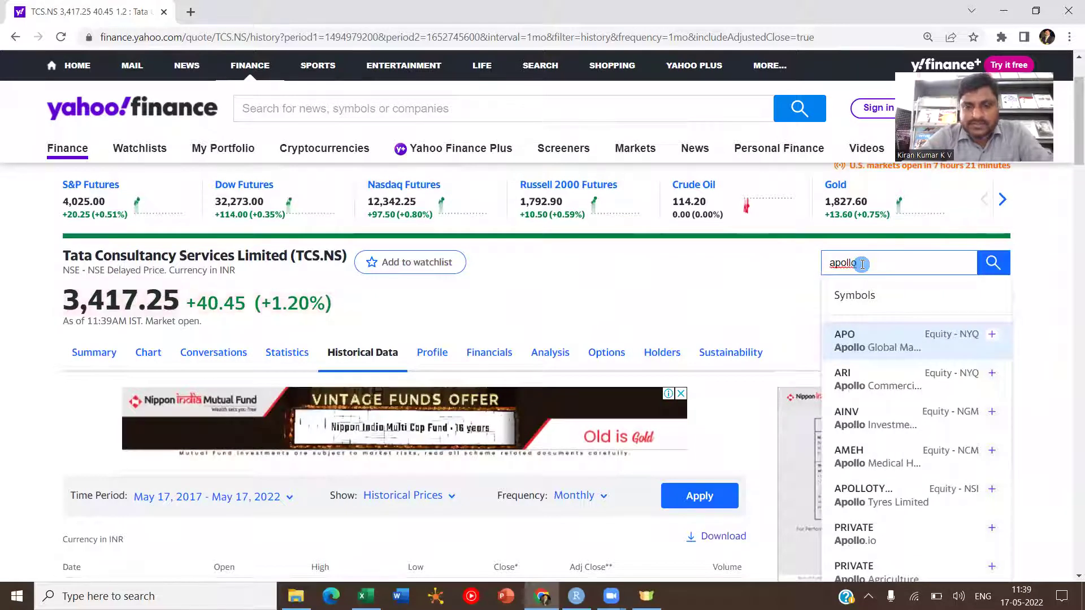
{"action": "type", "text": "hospital"}
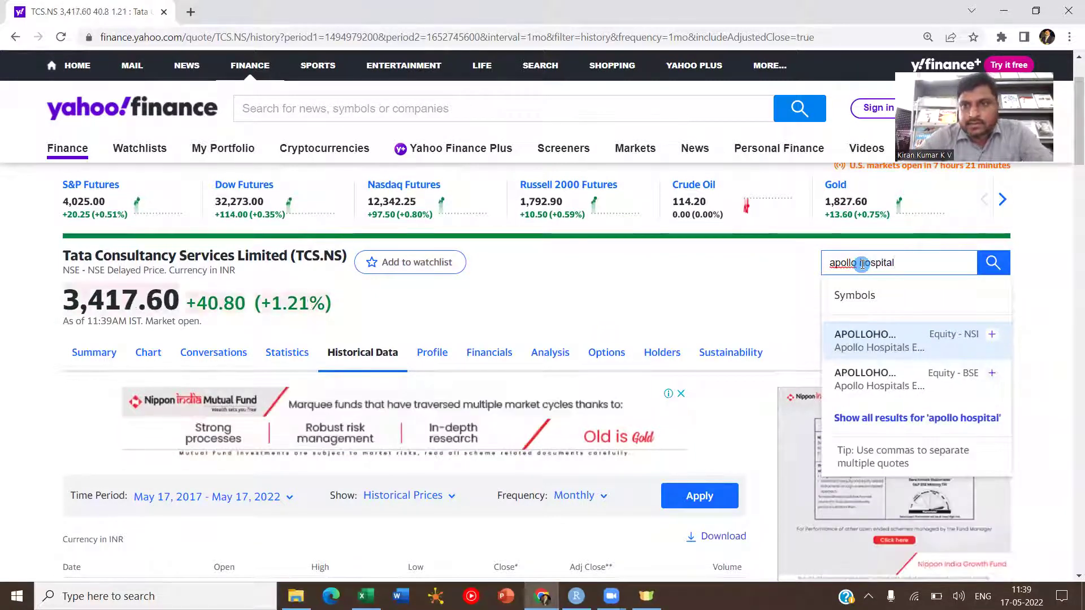
{"action": "left_click", "coordinate": [876, 342]}
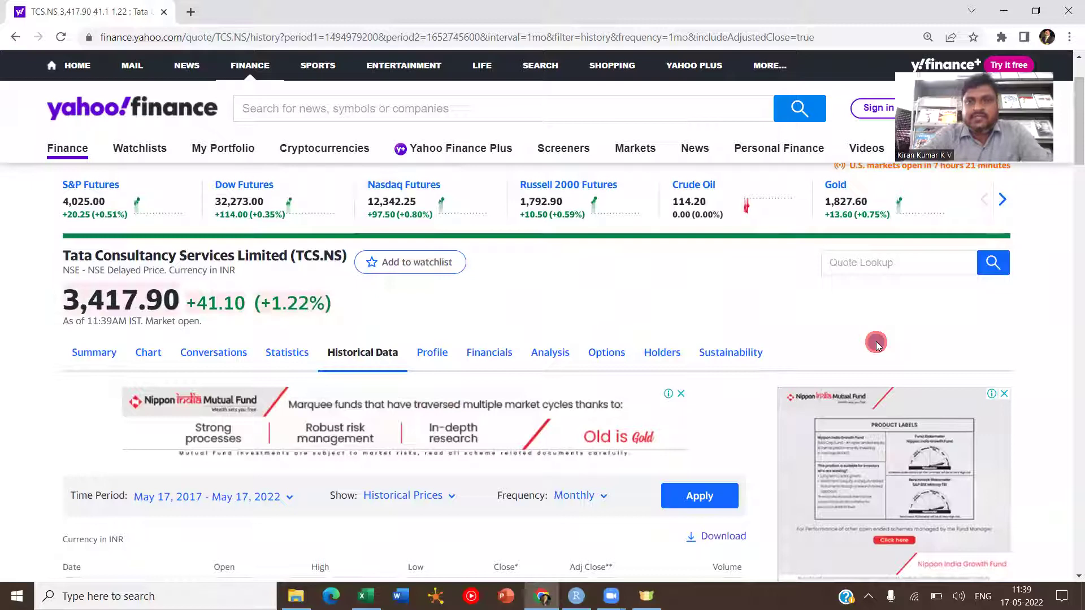
Step: Apply the May 17, 2017 - May 17, 2022 monthly settings to APOLLOHOSP.NS historical prices, then download and open the file
{"action": "scroll", "coordinate": [667, 289], "scroll_direction": "down", "scroll_amount": 1}
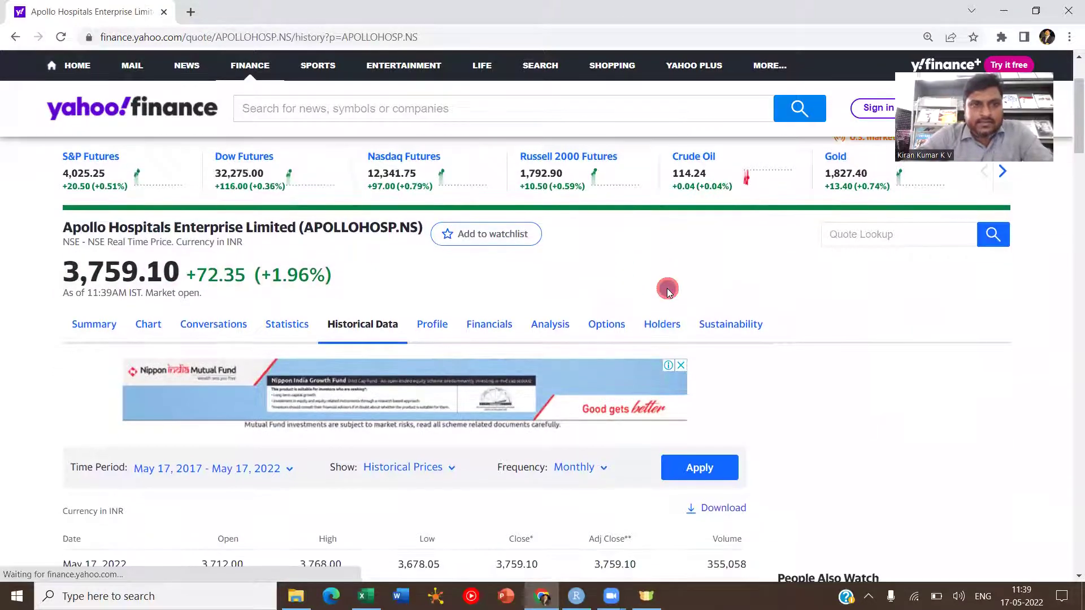
{"action": "scroll", "coordinate": [668, 289], "scroll_direction": "down", "scroll_amount": 5}
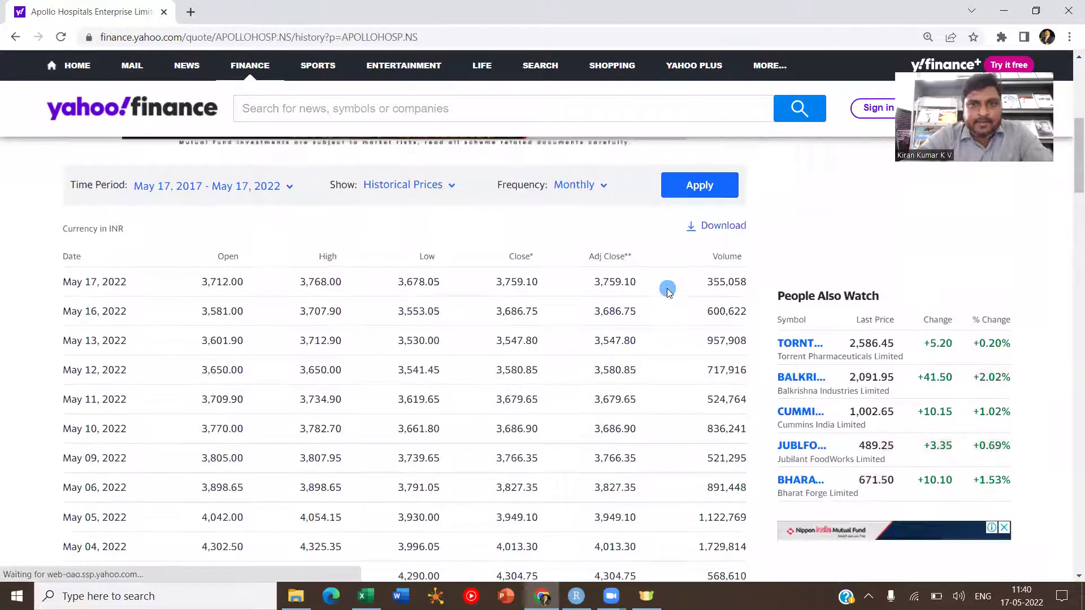
{"action": "left_click", "coordinate": [699, 271]}
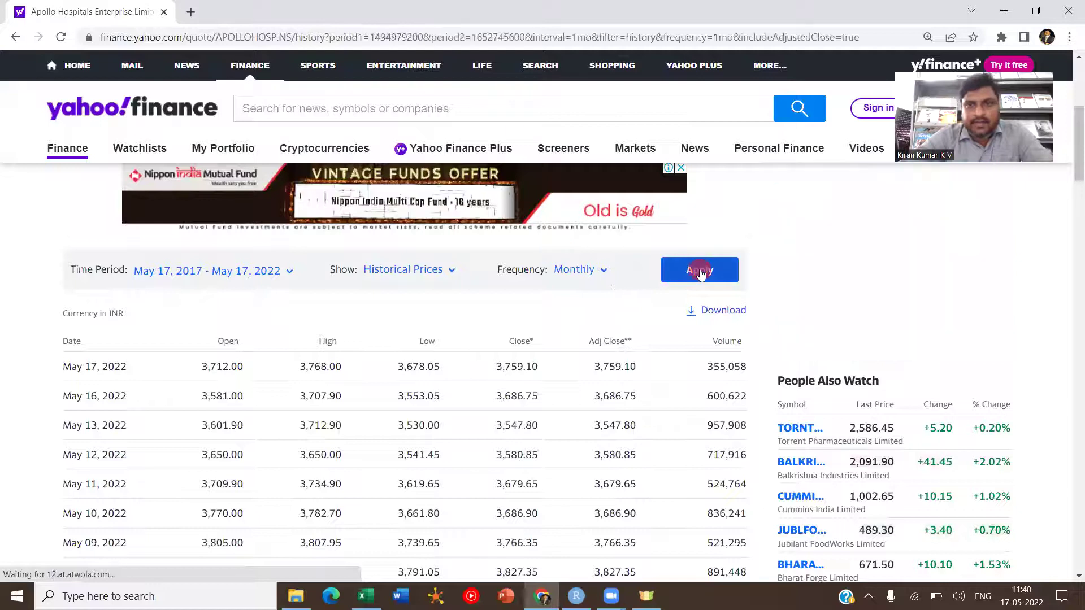
{"action": "left_click", "coordinate": [724, 312]}
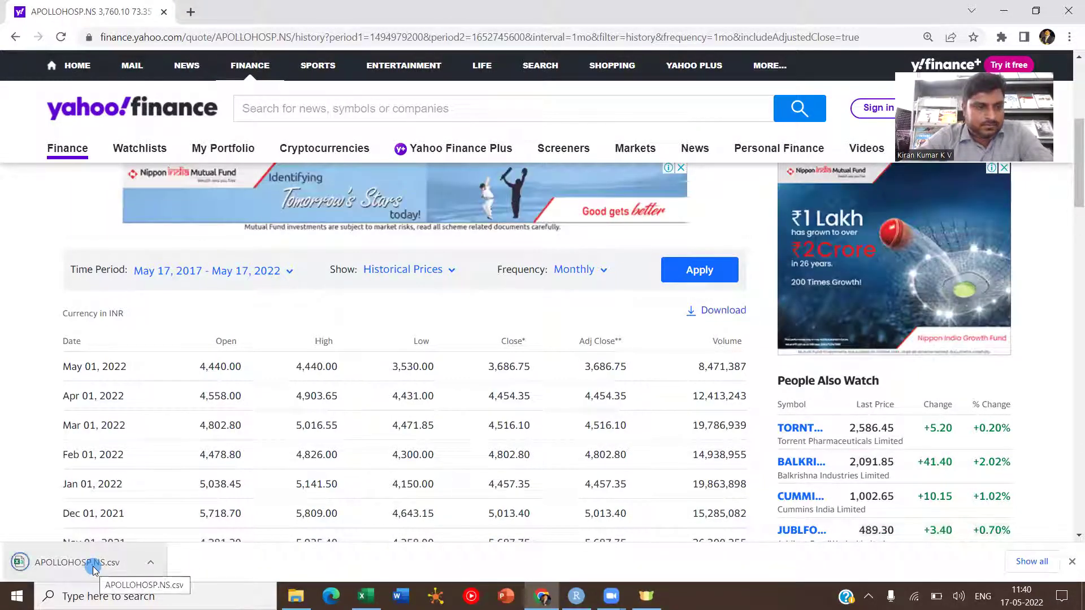
{"action": "left_click", "coordinate": [93, 563]}
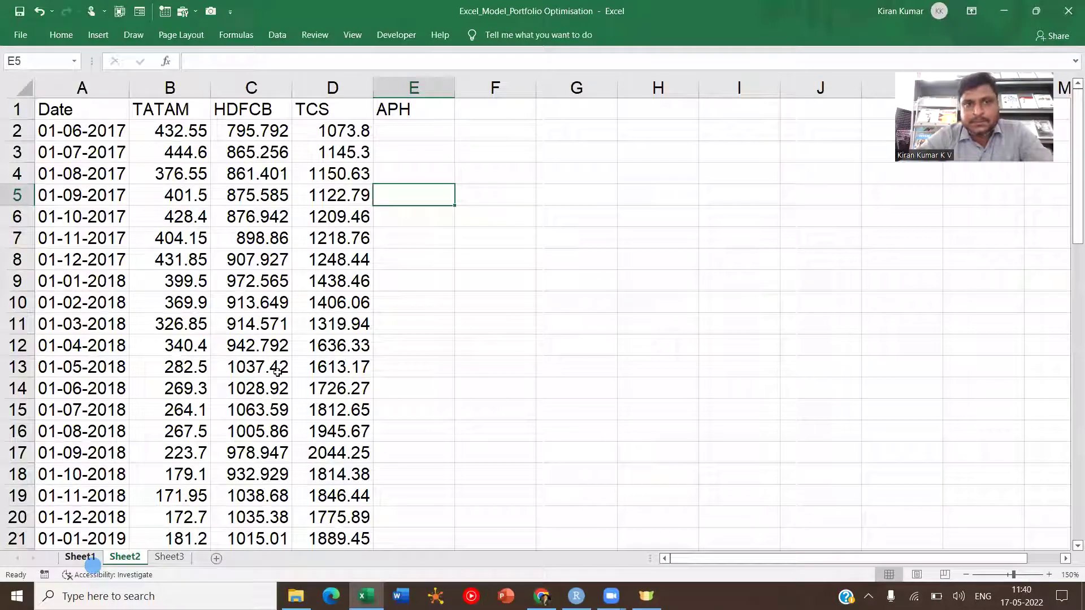
{"action": "left_click", "coordinate": [547, 130]}
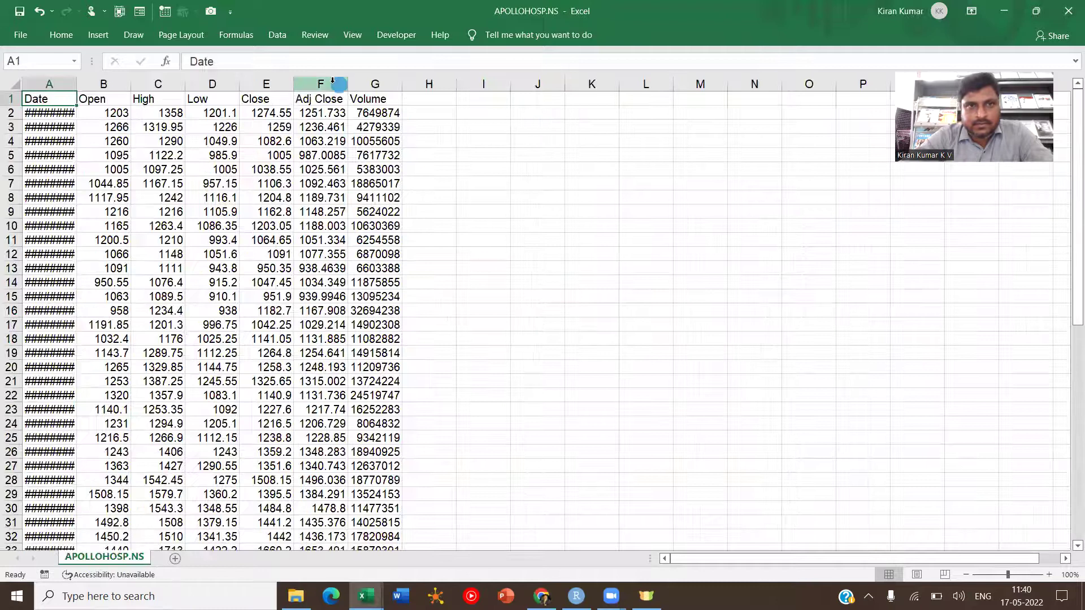
Step: Copy the Adj Close column from the APOLLOHOSP.NS file into column E of Sheet2 and replace the heading in E1 with AHEL
{"action": "left_click", "coordinate": [323, 83]}
{"action": "key", "text": "ctrl+c"}
{"action": "key", "text": "alt+Tab"}
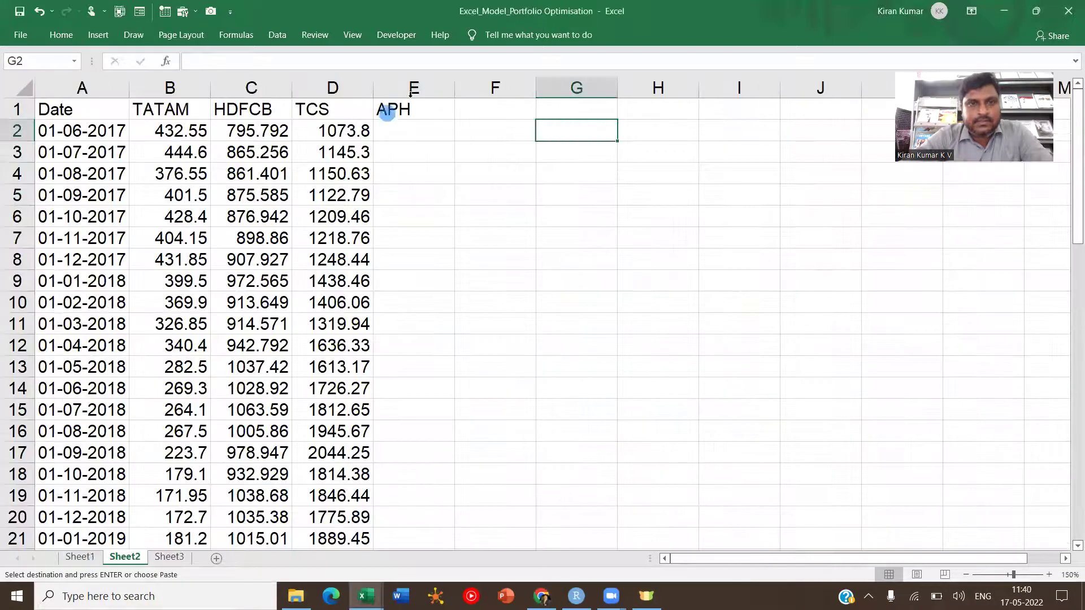
{"action": "left_click", "coordinate": [421, 88]}
{"action": "key", "text": "ctrl+v"}
{"action": "left_click", "coordinate": [422, 107]}
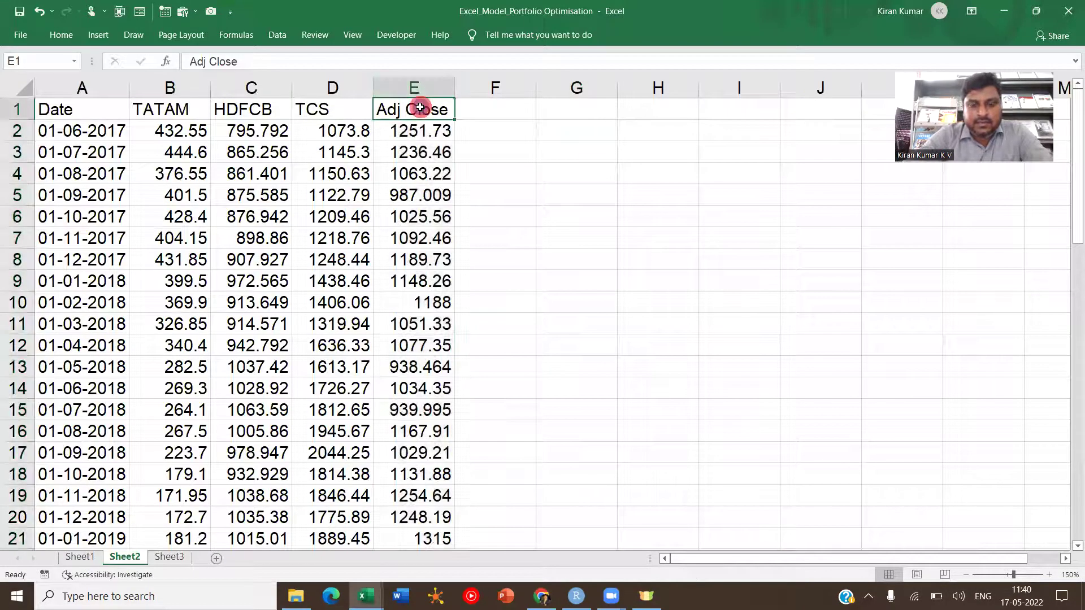
{"action": "type", "text": "AHEL"}
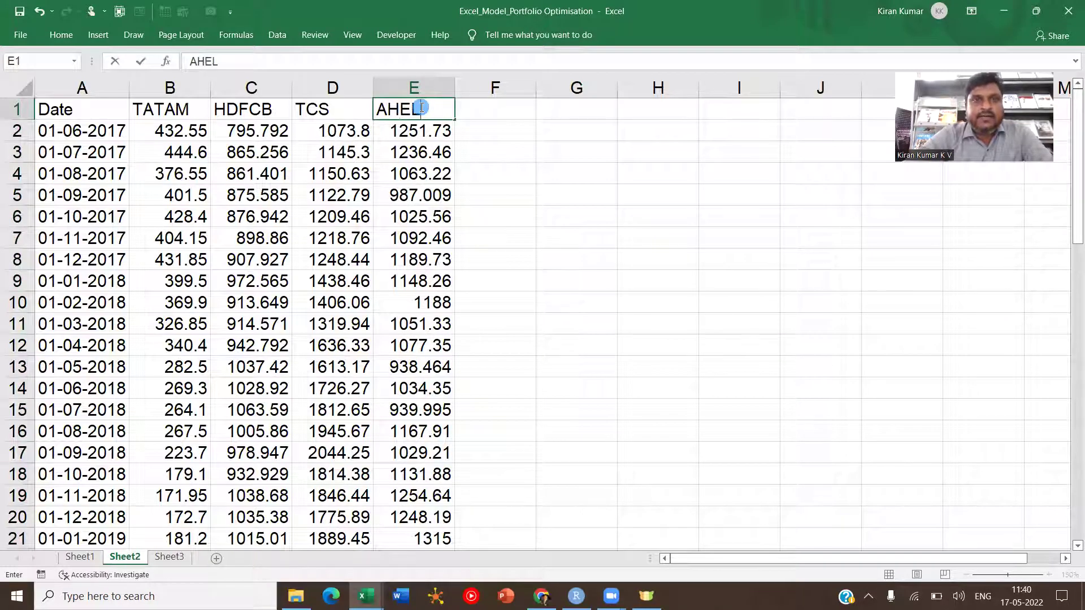
{"action": "key", "text": "Return"}
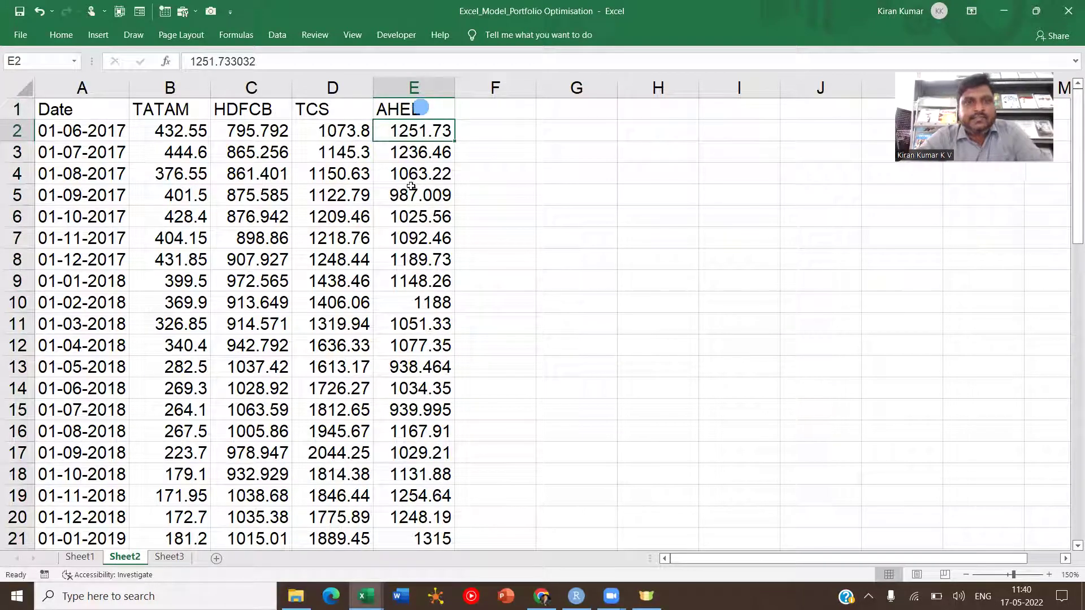
Step: Close the APOLLOHOSP.NS file and make the headings in A1:E1 of Sheet2 bold
{"action": "key", "text": "ctrl+Tab"}
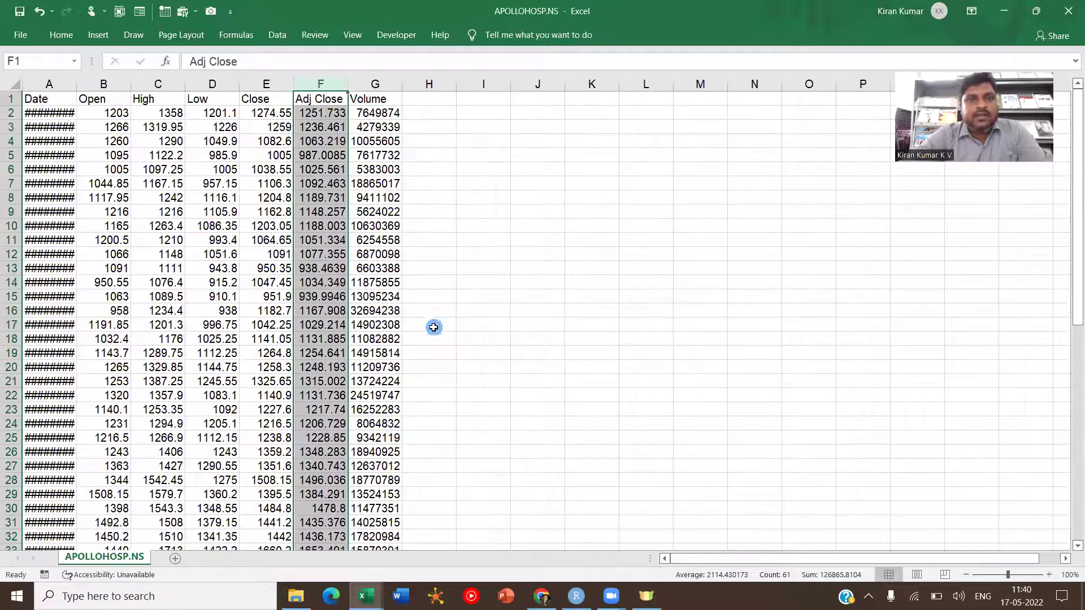
{"action": "left_click", "coordinate": [1068, 11]}
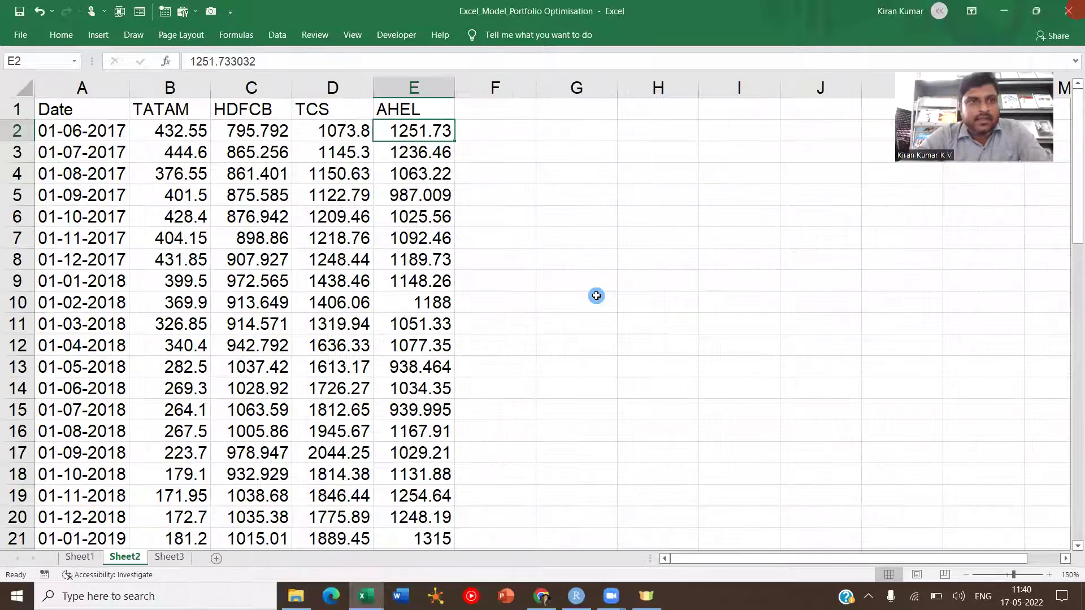
{"action": "left_click_drag", "start_coordinate": [91, 108], "coordinate": [412, 104]}
{"action": "key", "text": "ctrl+b"}
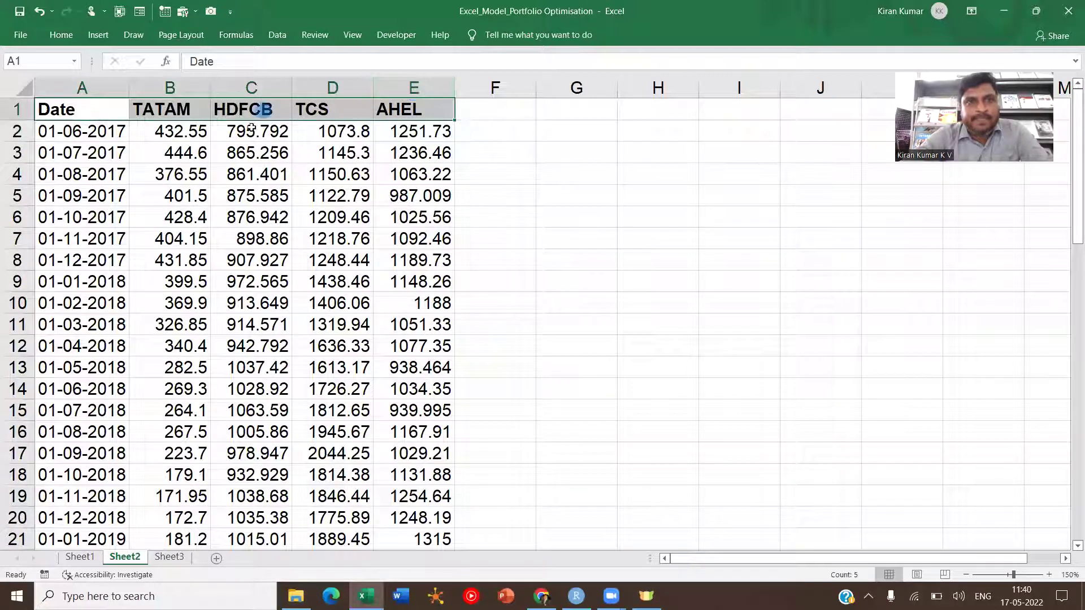
{"action": "left_click", "coordinate": [424, 108]}
{"action": "left_click", "coordinate": [482, 110]}
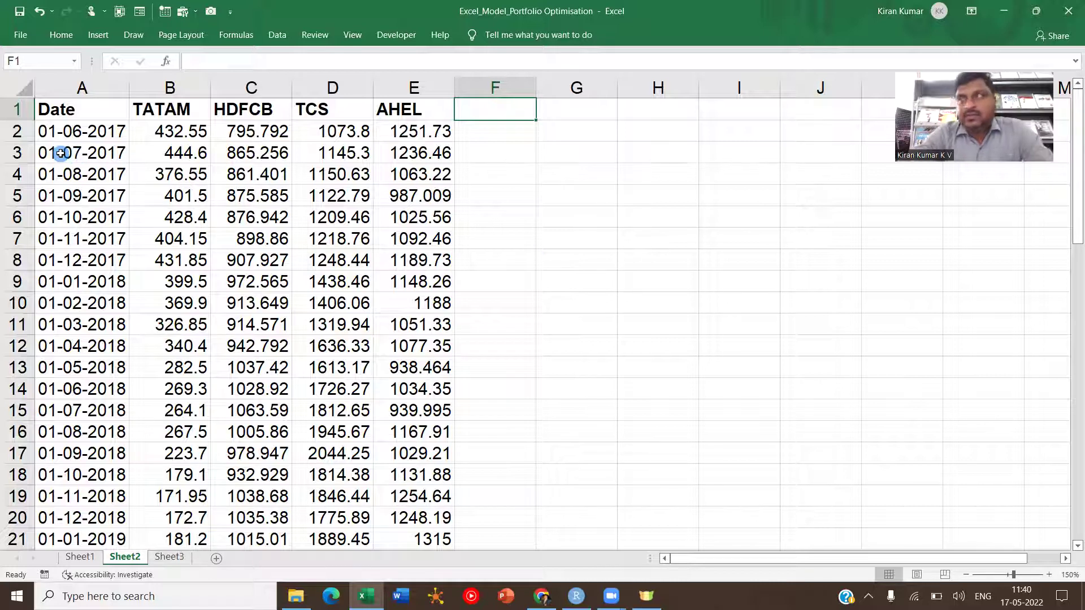
Step: Calculate a sample Tata Motors return for July 2017 in G3 with the formula =(444.6-432.5)/432.5
{"action": "left_click_drag", "start_coordinate": [63, 131], "coordinate": [150, 145]}
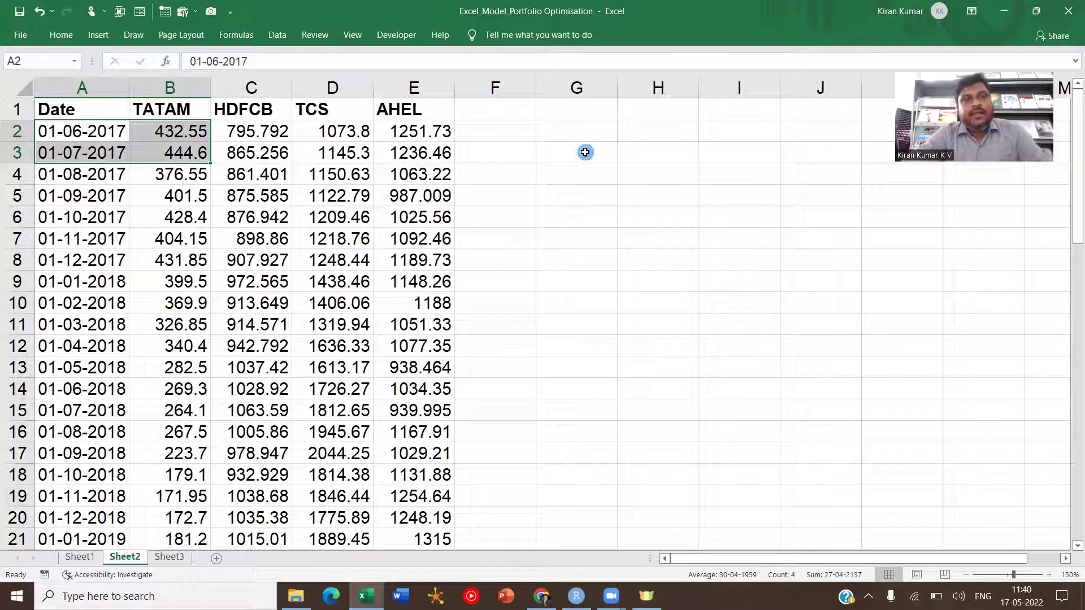
{"action": "left_click", "coordinate": [569, 158]}
{"action": "type", "text": "=(444"}
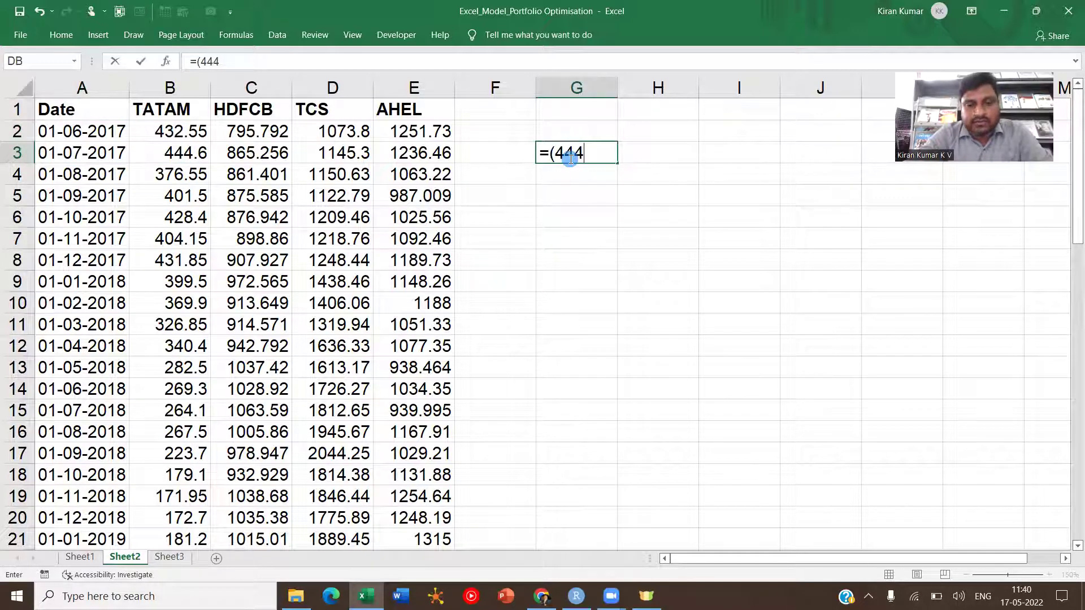
{"action": "type", "text": ".6-432"}
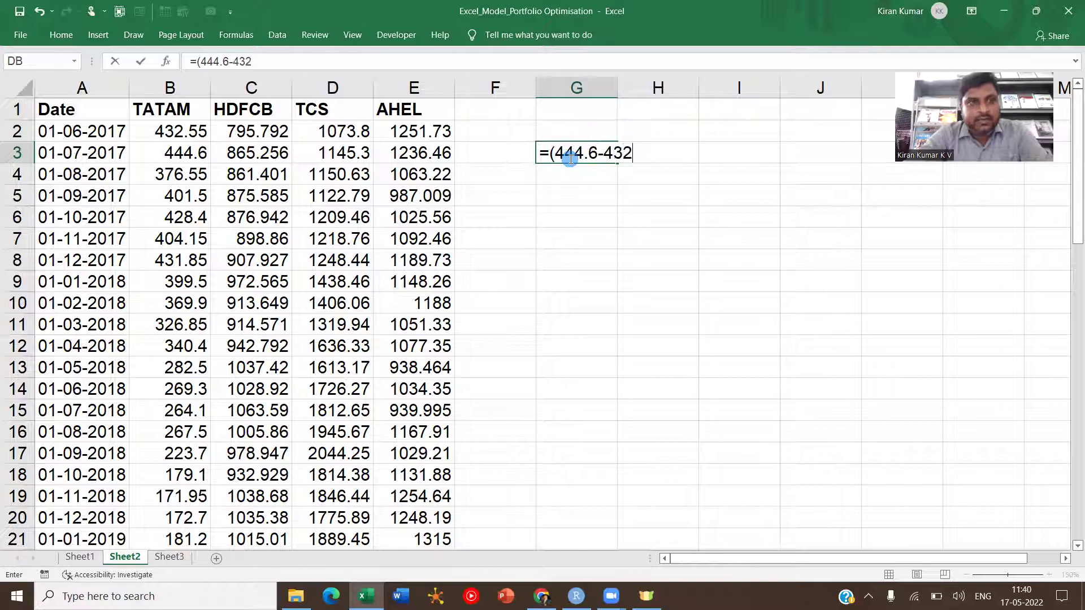
{"action": "type", "text": ".5"}
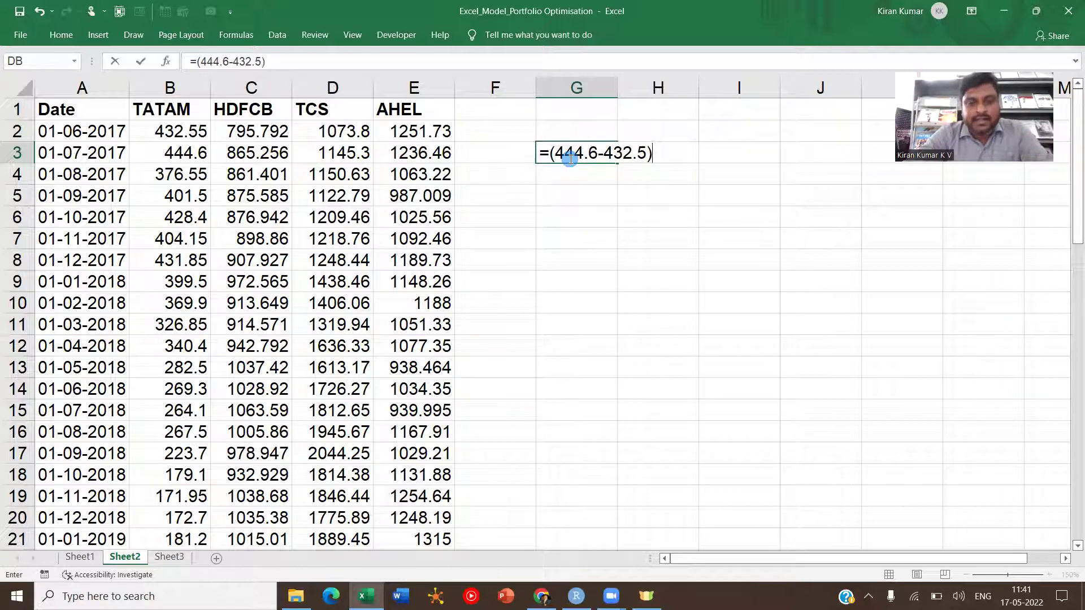
{"action": "type", "text": ")432.5"}
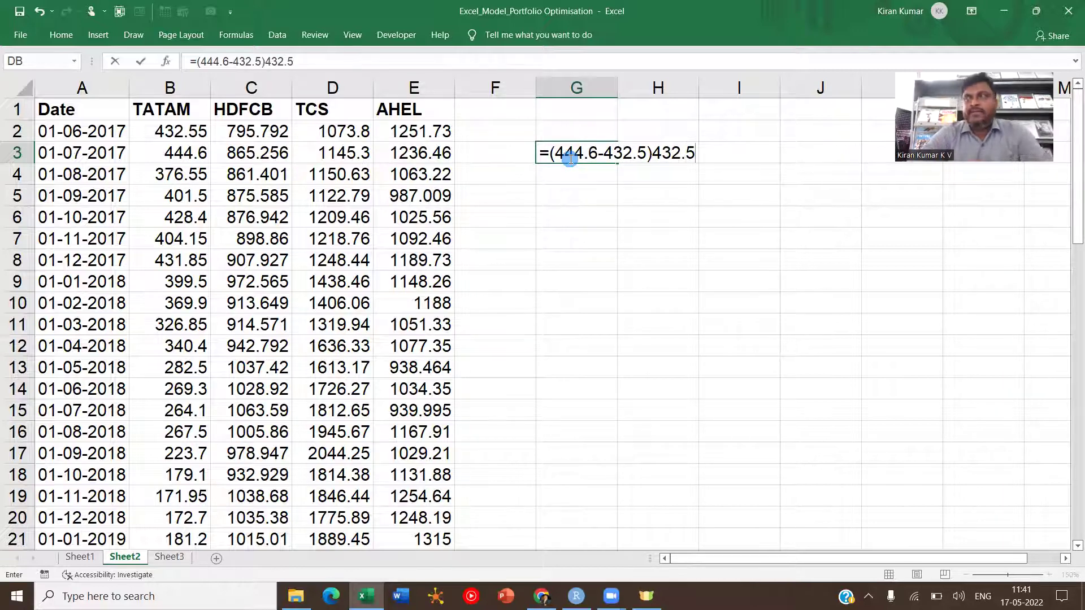
{"action": "key", "text": "BackSpace"}
{"action": "key", "text": "BackSpace"}
{"action": "key", "text": "BackSpace"}
{"action": "key", "text": "BackSpace"}
{"action": "key", "text": "BackSpace"}
{"action": "type", "text": "/43"}
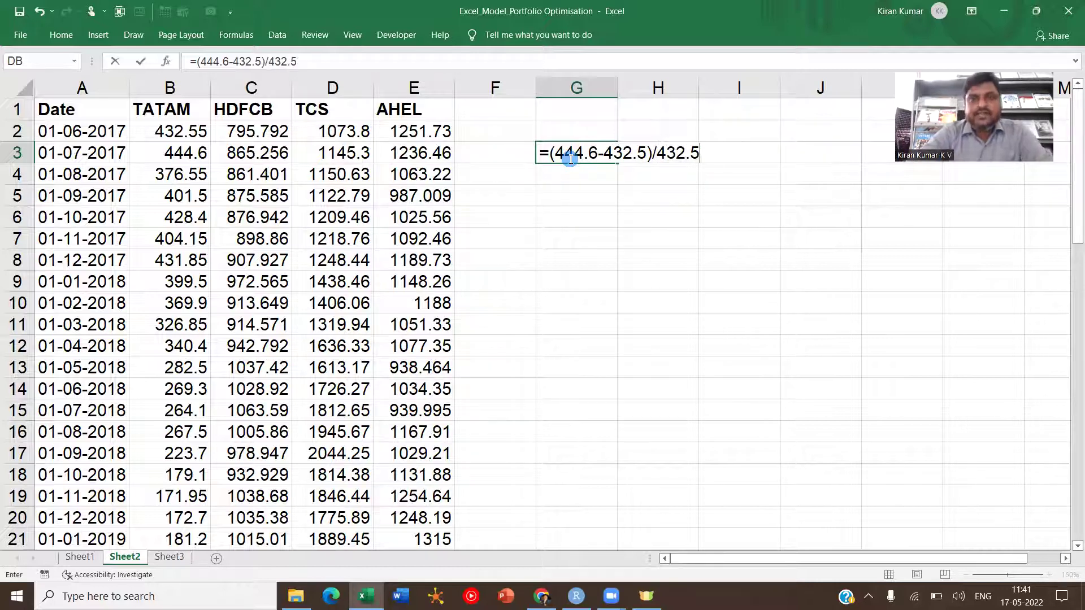
{"action": "key", "text": "ctrl+Return"}
Step: Review the first two TATAM prices and clear the sample return from G3
{"action": "left_click_drag", "start_coordinate": [124, 131], "coordinate": [193, 154]}
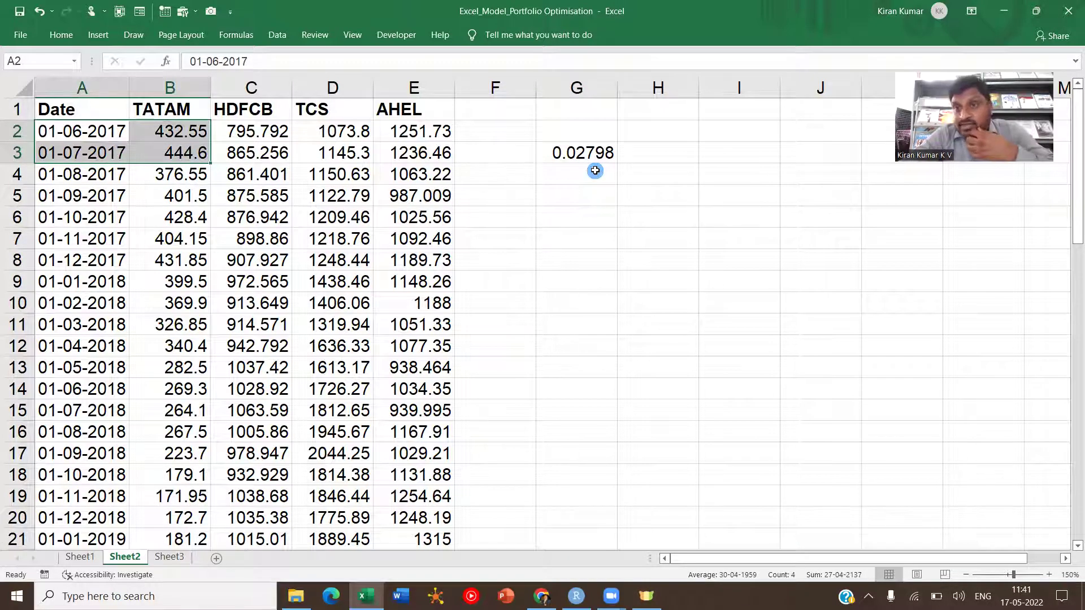
{"action": "left_click", "coordinate": [568, 148]}
{"action": "key", "text": "Delete"}
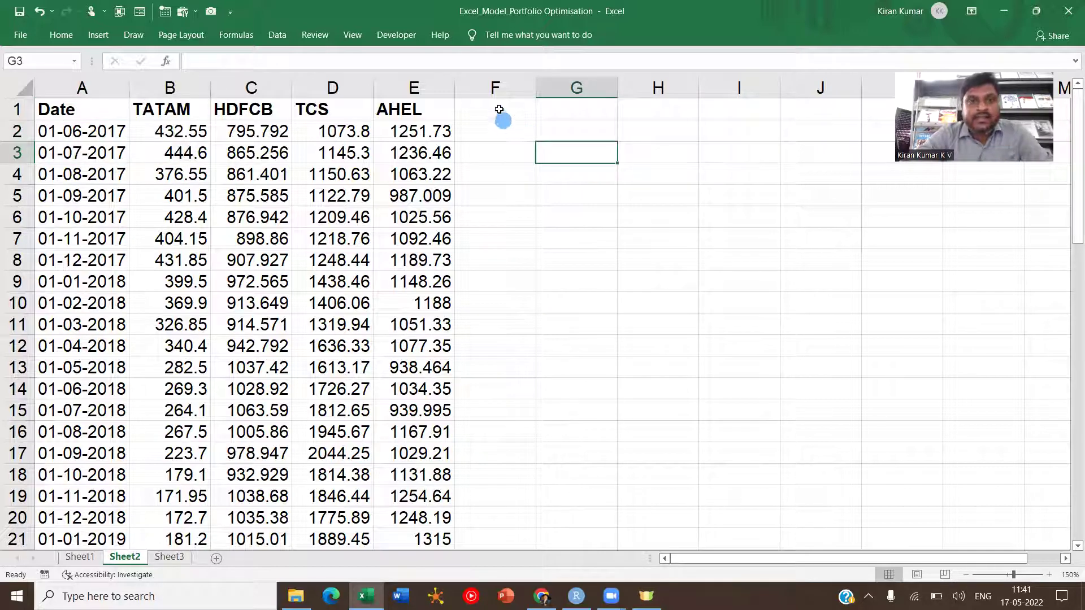
Step: Enter the heading TATAMRet in F1 for the Tata Motors returns
{"action": "left_click", "coordinate": [499, 111]}
{"action": "type", "text": "Tat"}
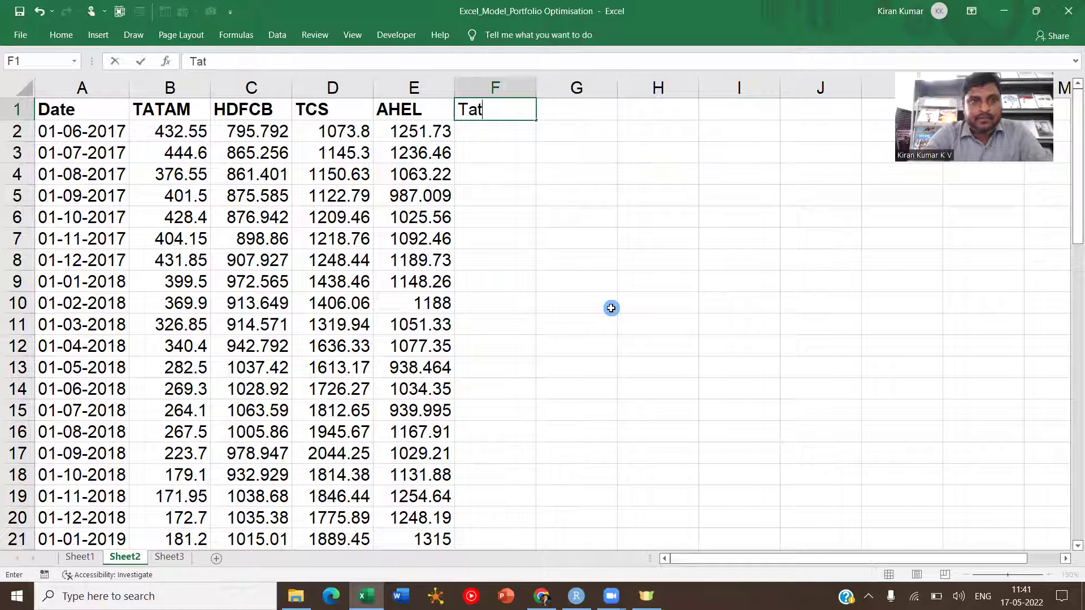
{"action": "type", "text": "TATAMRet"}
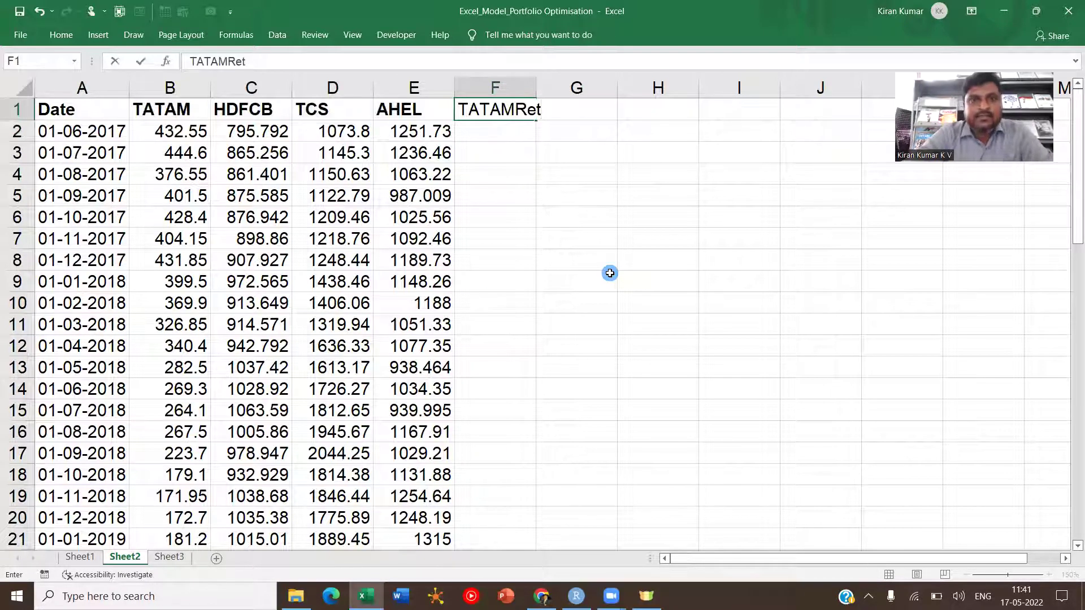
{"action": "key", "text": "Return"}
{"action": "key", "text": "Return"}
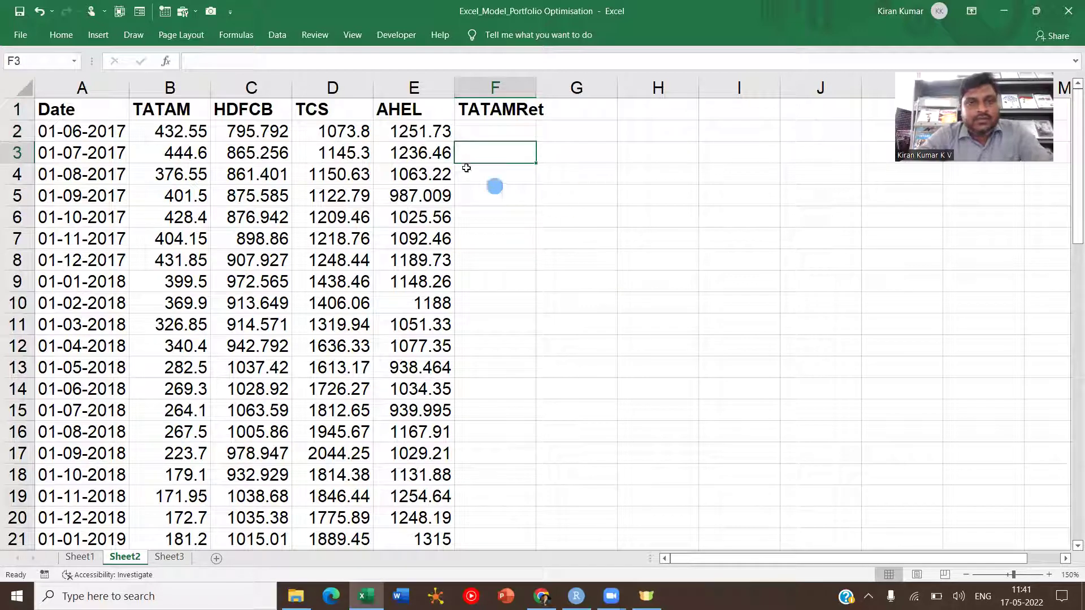
Step: Calculate the July 2017 Tata Motors return in F3 with the formula =(B3-B2)/B2
{"action": "left_click", "coordinate": [491, 132]}
{"action": "left_click_drag", "start_coordinate": [523, 131], "coordinate": [542, 136]}
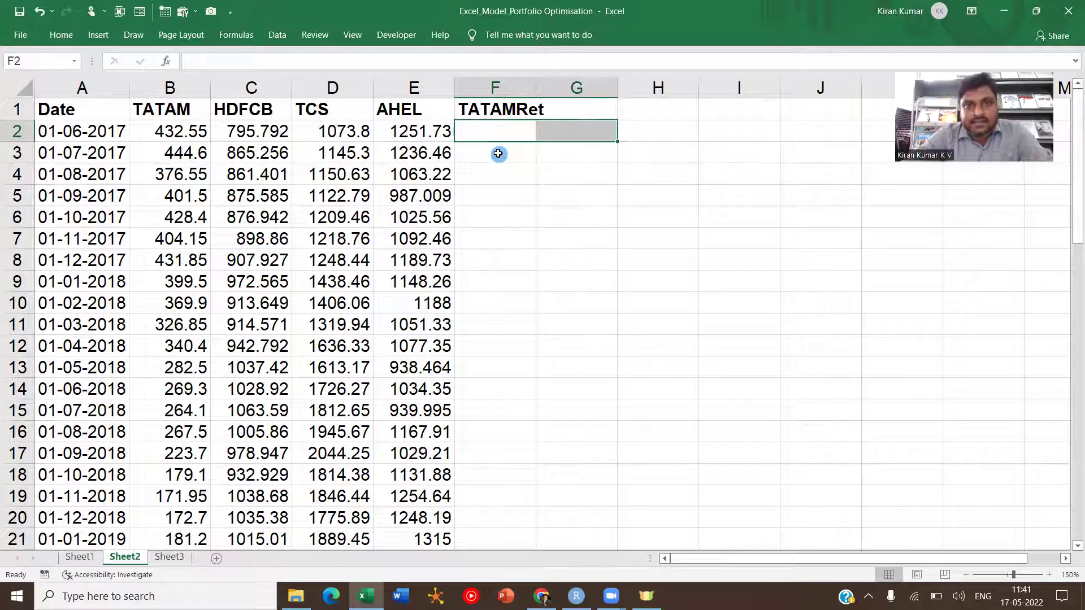
{"action": "left_click", "coordinate": [498, 151]}
{"action": "type", "text": "="}
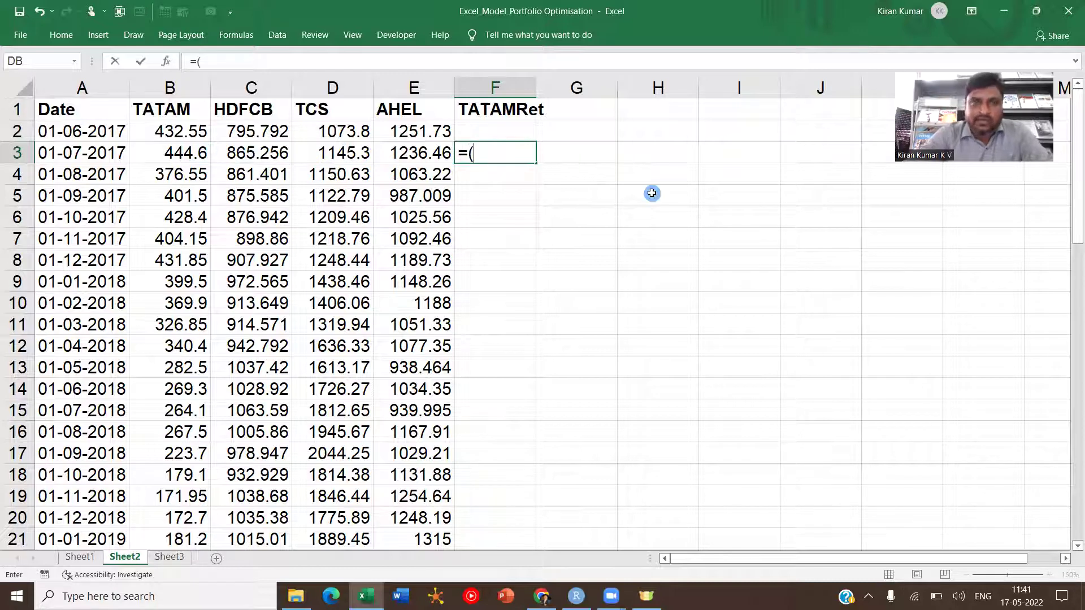
{"action": "type", "text": "("}
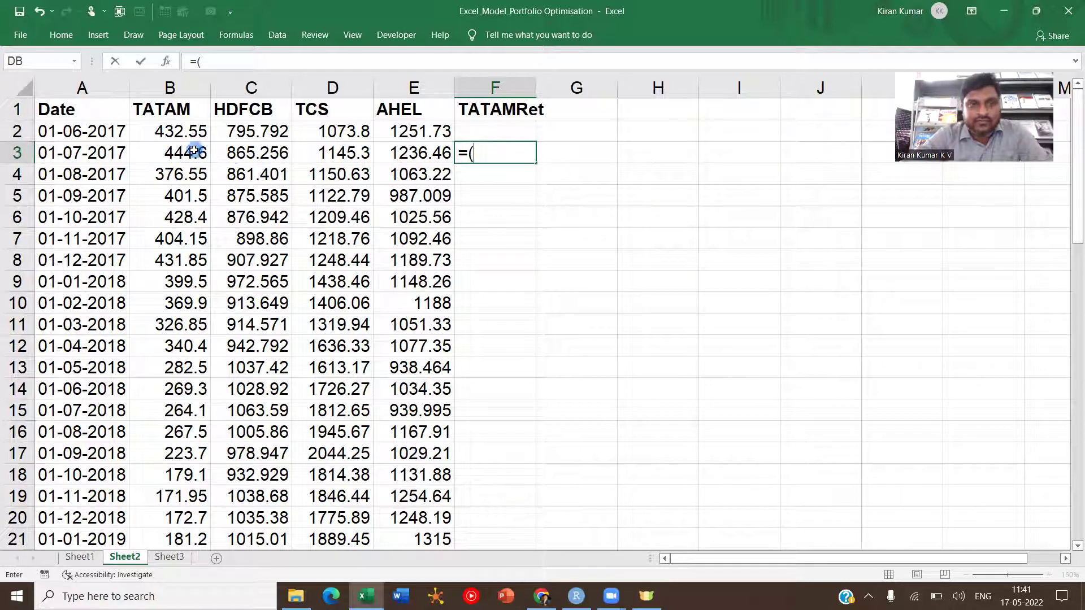
{"action": "left_click", "coordinate": [194, 150]}
{"action": "type", "text": "-"}
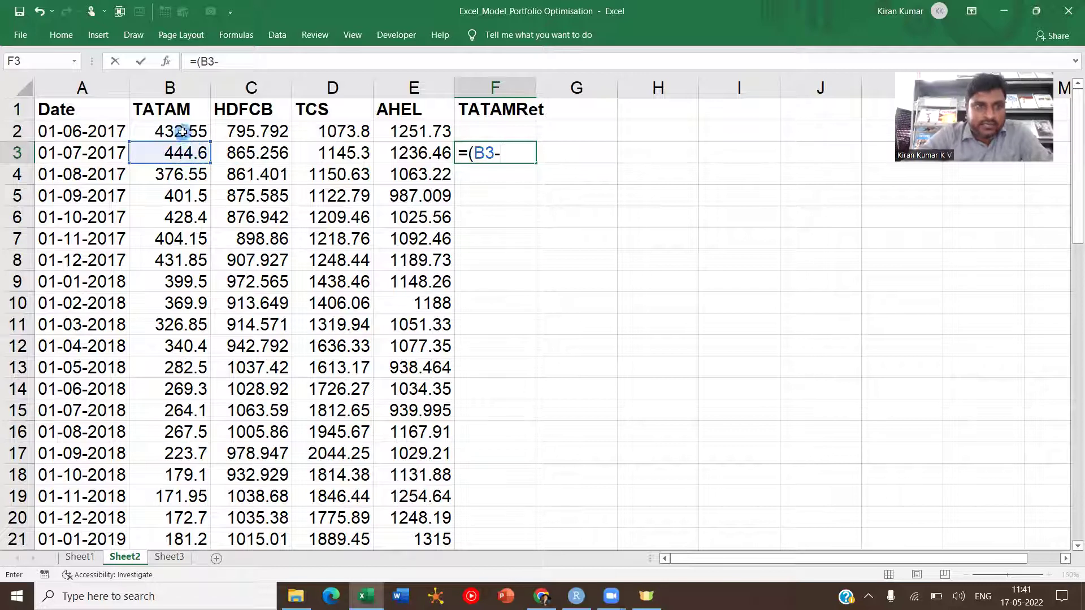
{"action": "left_click", "coordinate": [182, 131]}
{"action": "type", "text": ")/"}
{"action": "left_click", "coordinate": [192, 131]}
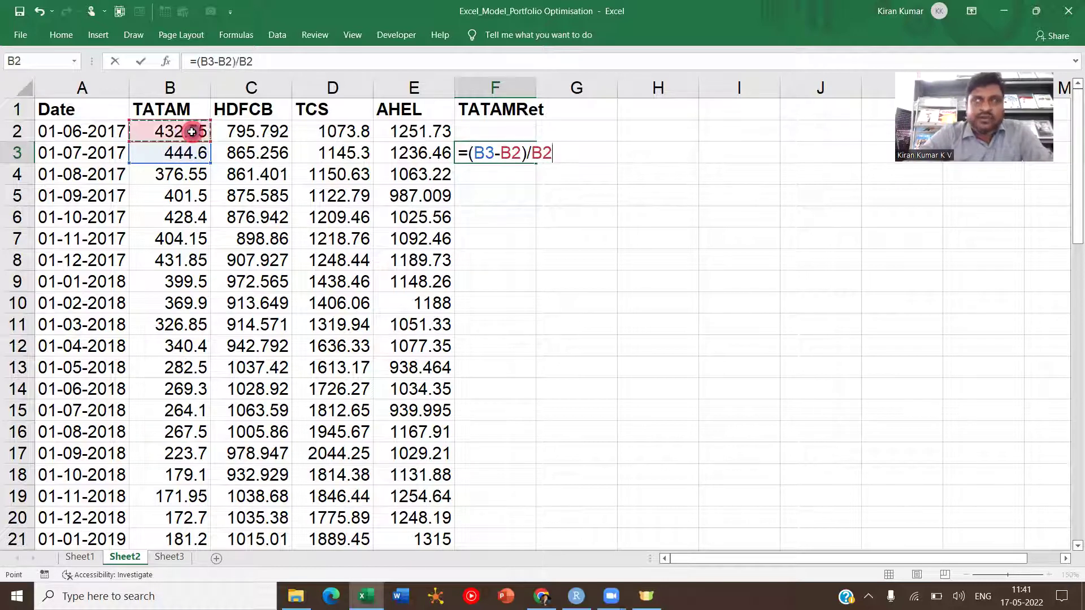
{"action": "key", "text": "Return"}
{"action": "key", "text": "Up"}
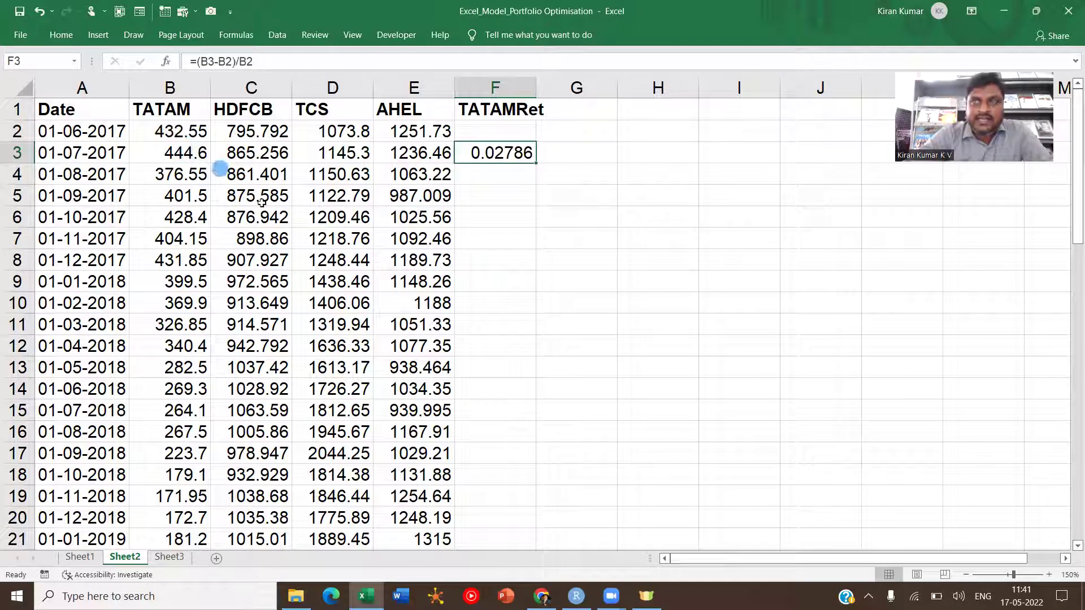
Step: Replace the return formula in F3 with the shorter form =B3/B2-1 and review its cell references
{"action": "key", "text": "F2"}
{"action": "key", "text": "Escape"}
{"action": "type", "text": "="}
{"action": "key", "text": "Left"}
{"action": "key", "text": "Left"}
{"action": "key", "text": "Left"}
{"action": "key", "text": "Left"}
{"action": "type", "text": "/"}
{"action": "key", "text": "Up"}
{"action": "key", "text": "Left"}
{"action": "key", "text": "Left"}
{"action": "key", "text": "Left"}
{"action": "key", "text": "Left"}
{"action": "type", "text": "-"}
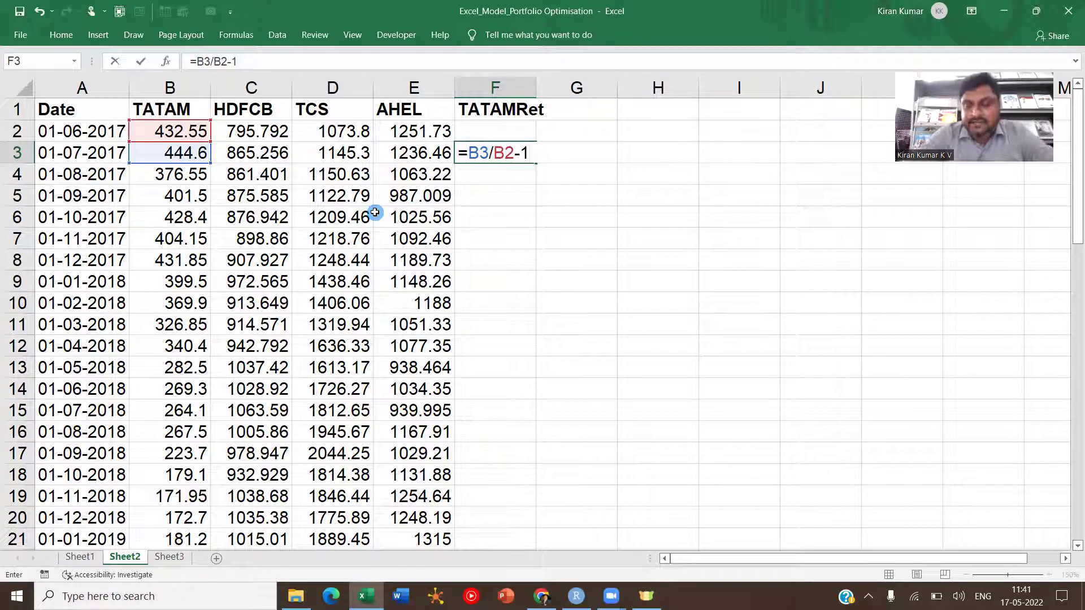
{"action": "key", "text": "Return"}
{"action": "key", "text": "Up"}
{"action": "double_click", "coordinate": [514, 150]}
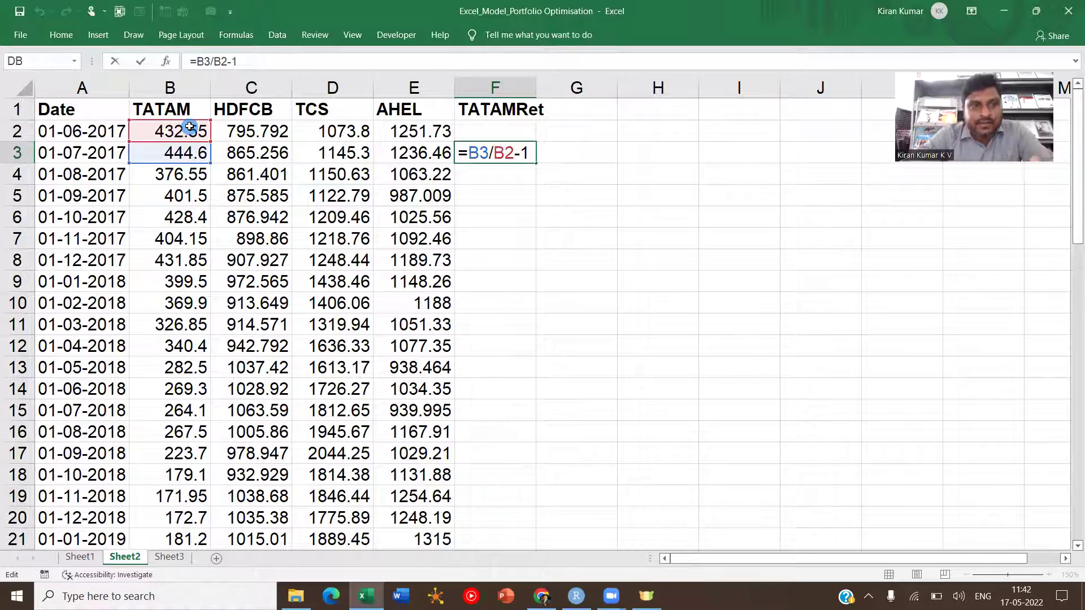
{"action": "key", "text": "Return"}
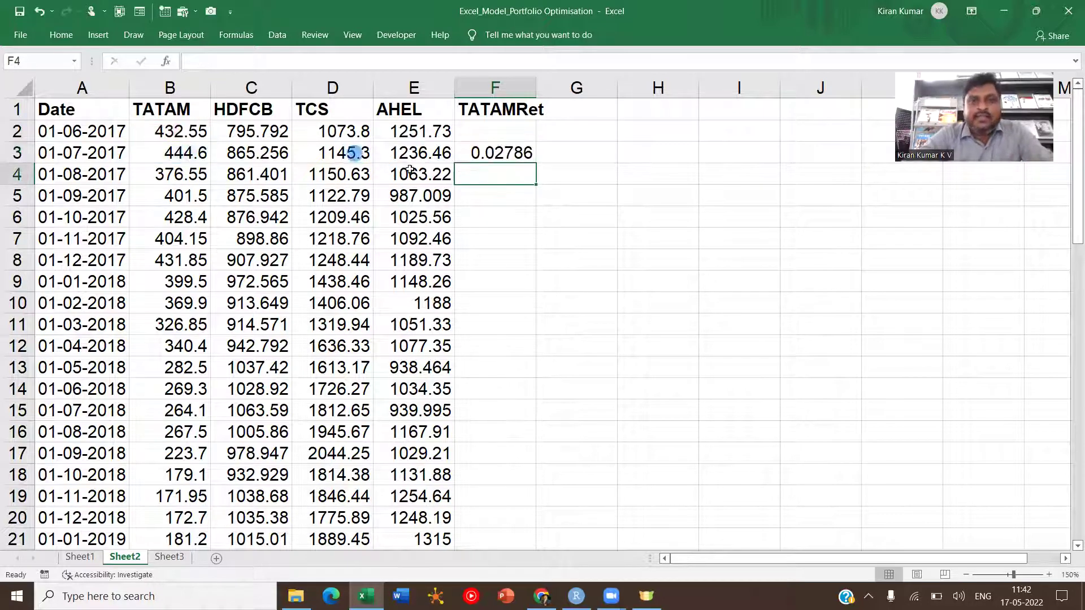
Step: Enter the return headings HDFCBRet, TCSRet and AHELRet in G1:I1
{"action": "left_click", "coordinate": [495, 107]}
{"action": "key", "text": "Right"}
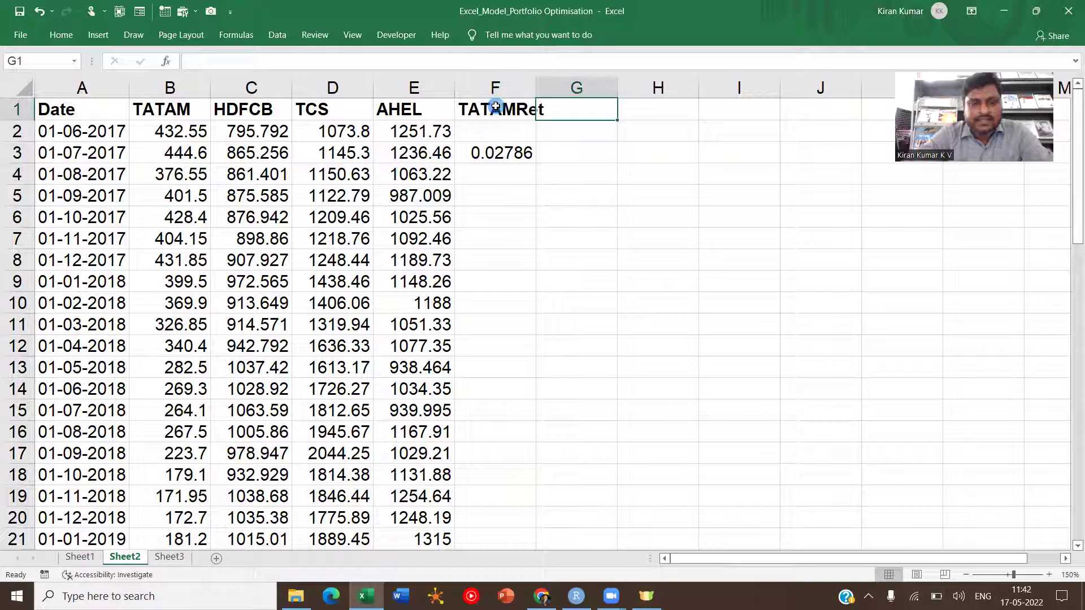
{"action": "type", "text": "HDFC"}
{"action": "type", "text": "BRA"}
{"action": "key", "text": "BackSpace"}
{"action": "type", "text": "E"}
{"action": "key", "text": "BackSpace"}
{"action": "type", "text": "et"}
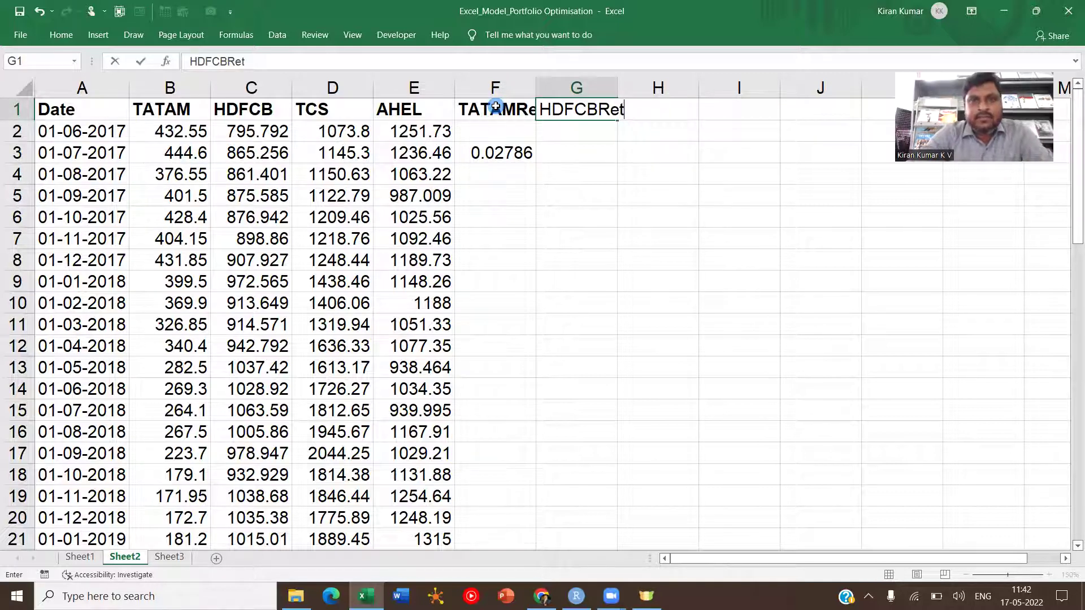
{"action": "key", "text": "Right"}
{"action": "type", "text": "TCSRet"}
{"action": "key", "text": "Right"}
{"action": "type", "text": "AHEL"}
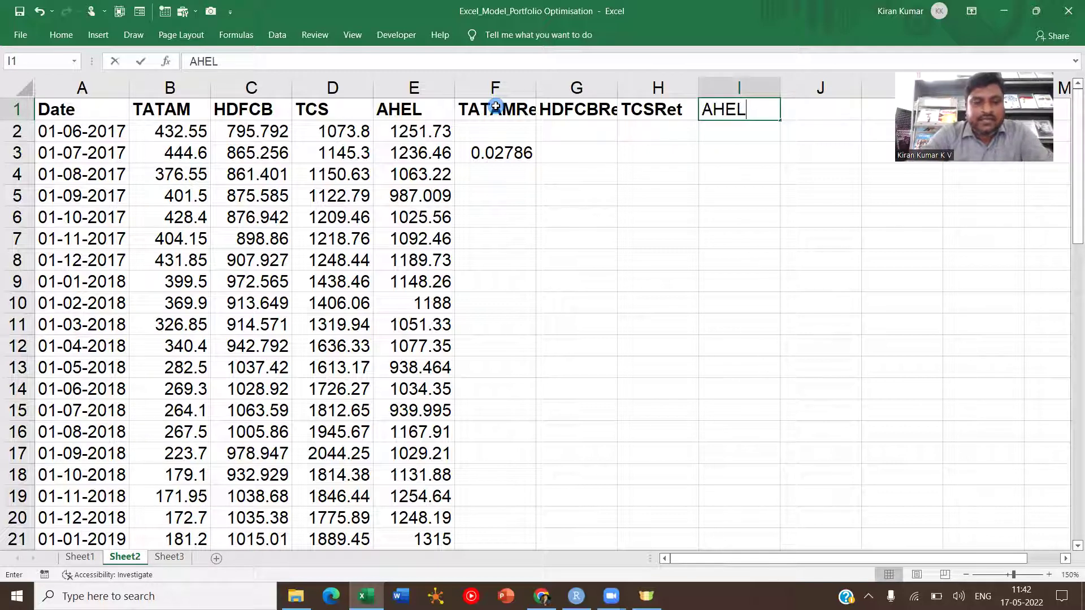
{"action": "type", "text": "Ret"}
{"action": "key", "text": "Return"}
Step: Fill the return formula from F3 across to the other three stocks in G3:I3
{"action": "key", "text": "Down"}
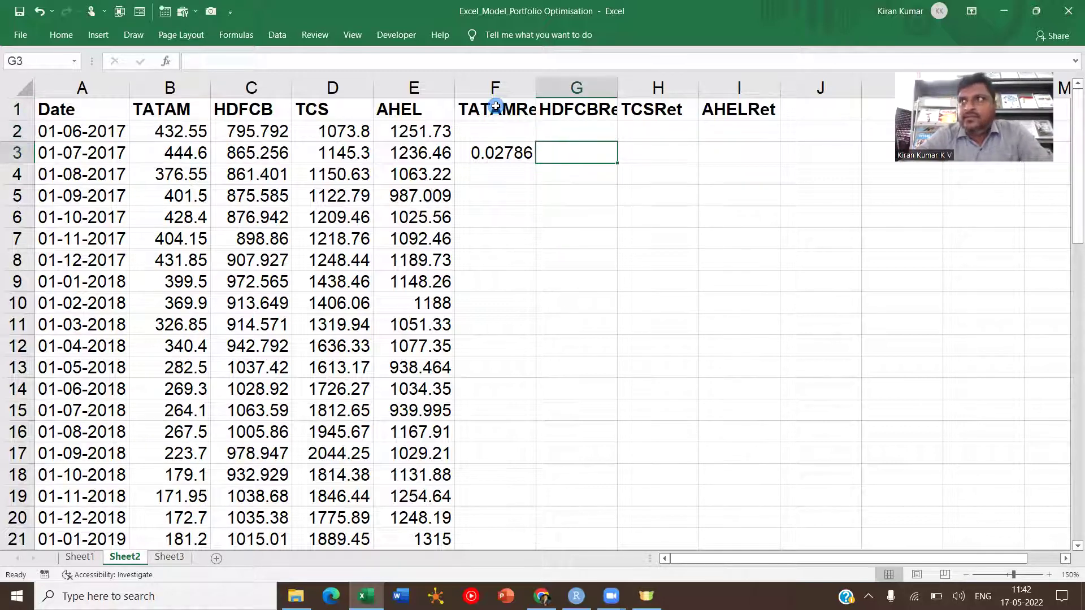
{"action": "key", "text": "Left"}
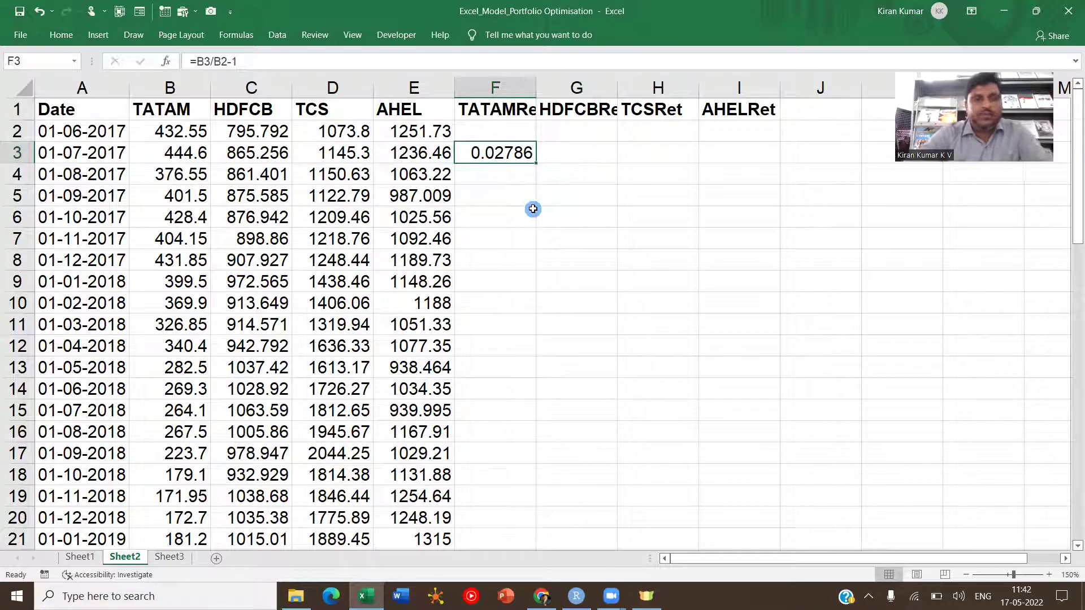
{"action": "key", "text": "shift+Right"}
{"action": "key", "text": "shift+Right"}
{"action": "key", "text": "shift+Right"}
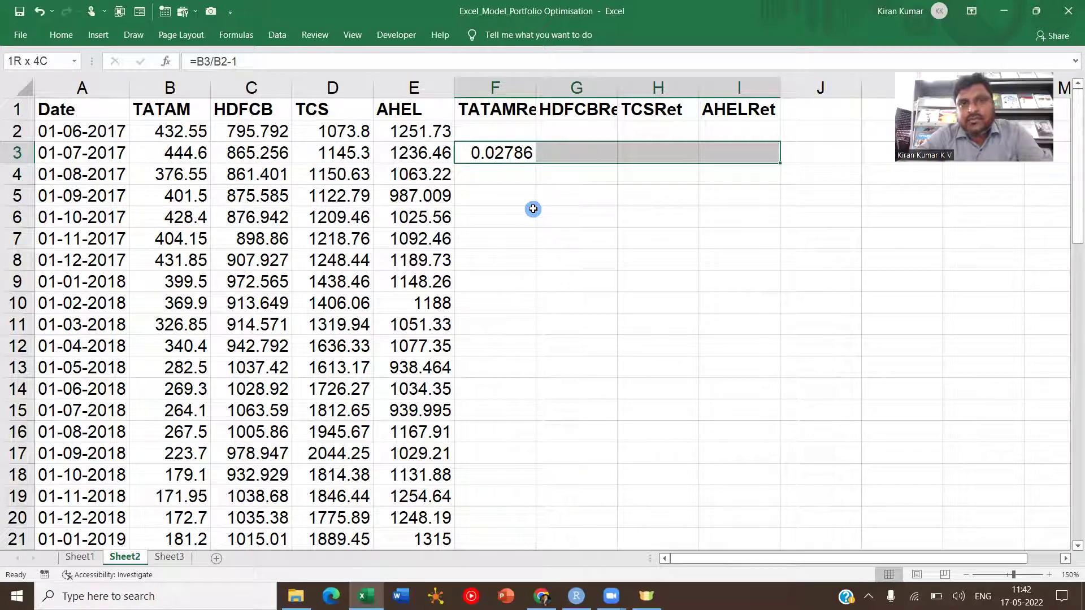
{"action": "key", "text": "ctrl+r"}
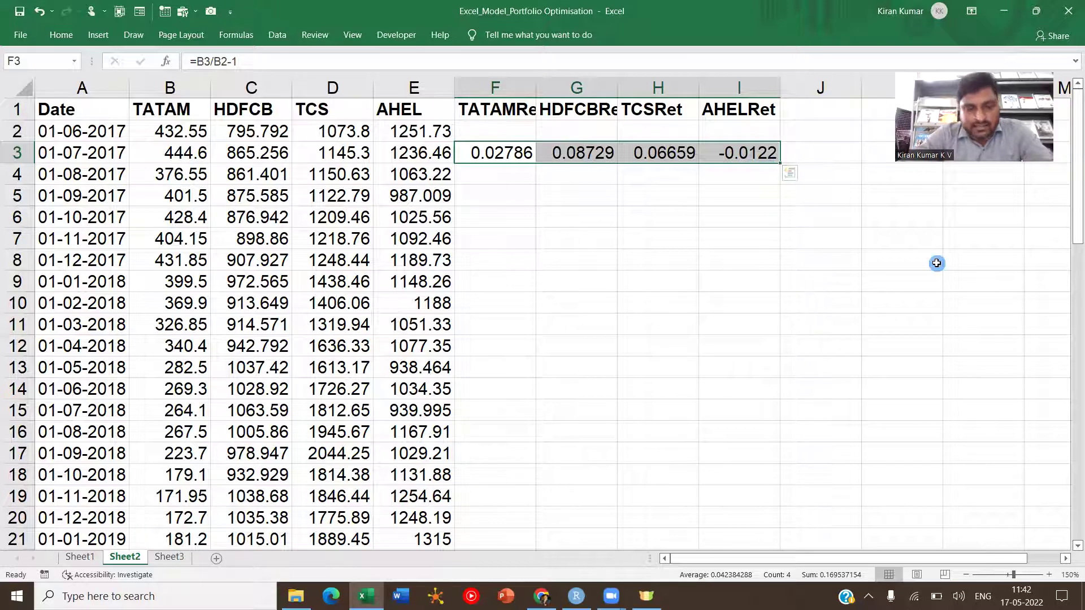
{"action": "key", "text": "ctrl+q"}
{"action": "key", "text": "Escape"}
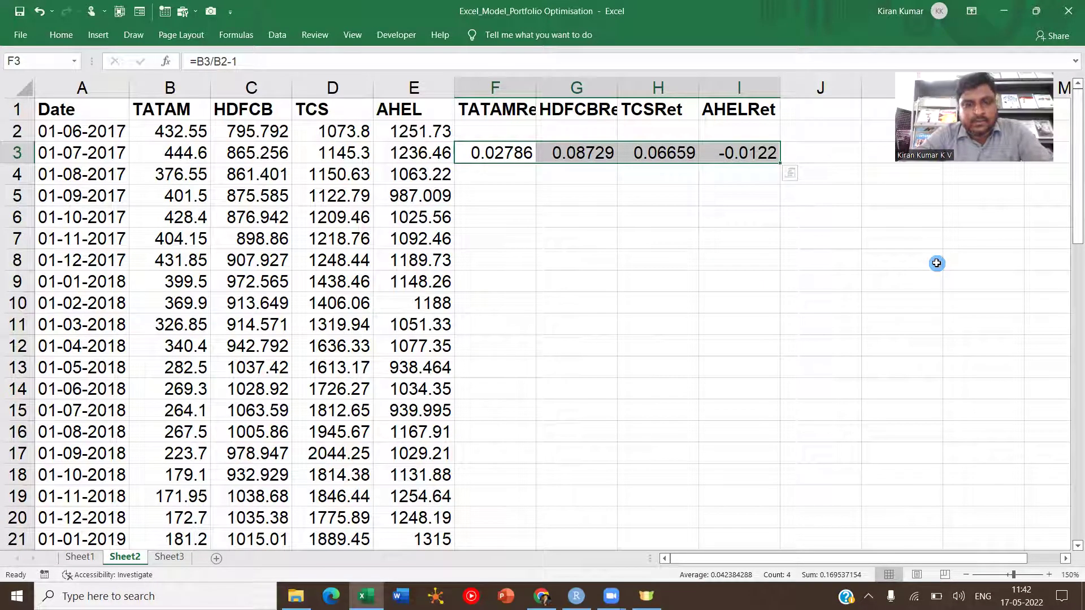
{"action": "key", "text": "ctrl+shift+Down"}
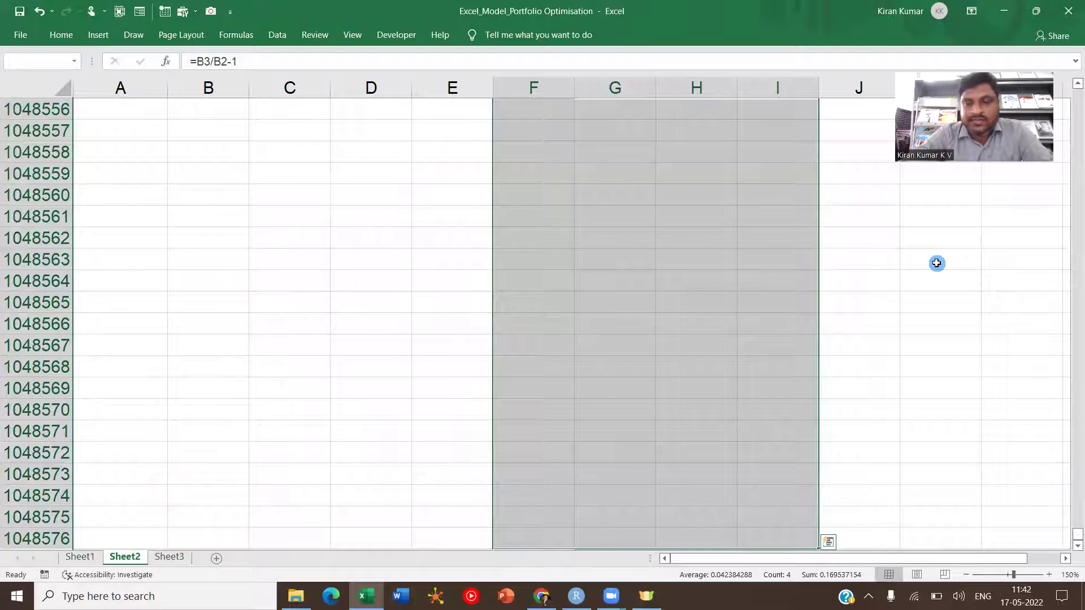
{"action": "key", "text": "ctrl+Home"}
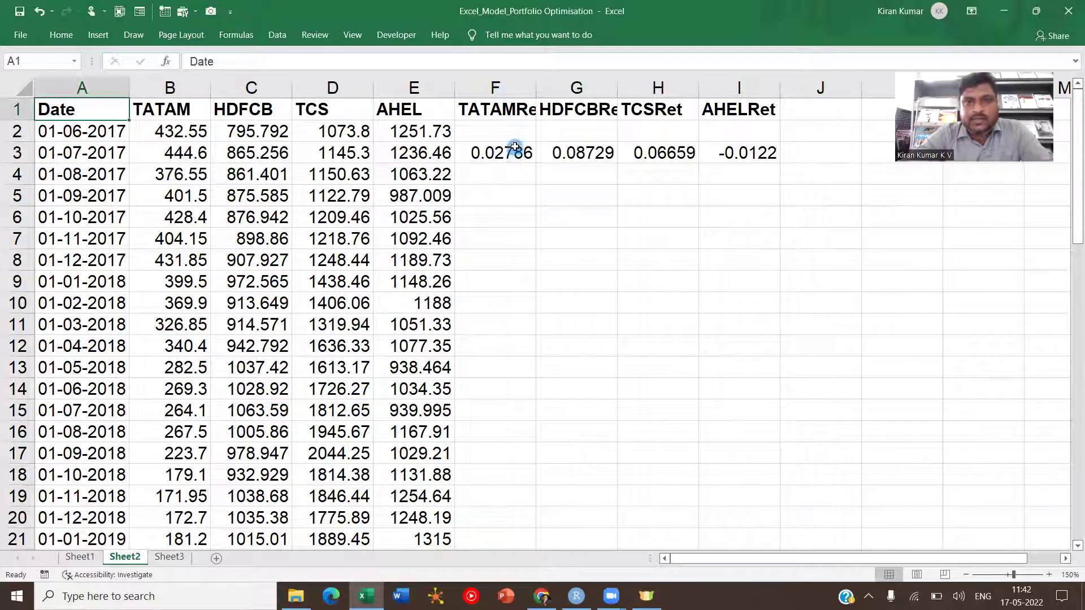
Step: Fill the four return formulas in F3:I3 down to row 61, the last month of price data
{"action": "left_click_drag", "start_coordinate": [516, 148], "coordinate": [742, 158]}
{"action": "key", "text": "shift+Down"}
{"action": "key", "text": "shift+Down"}
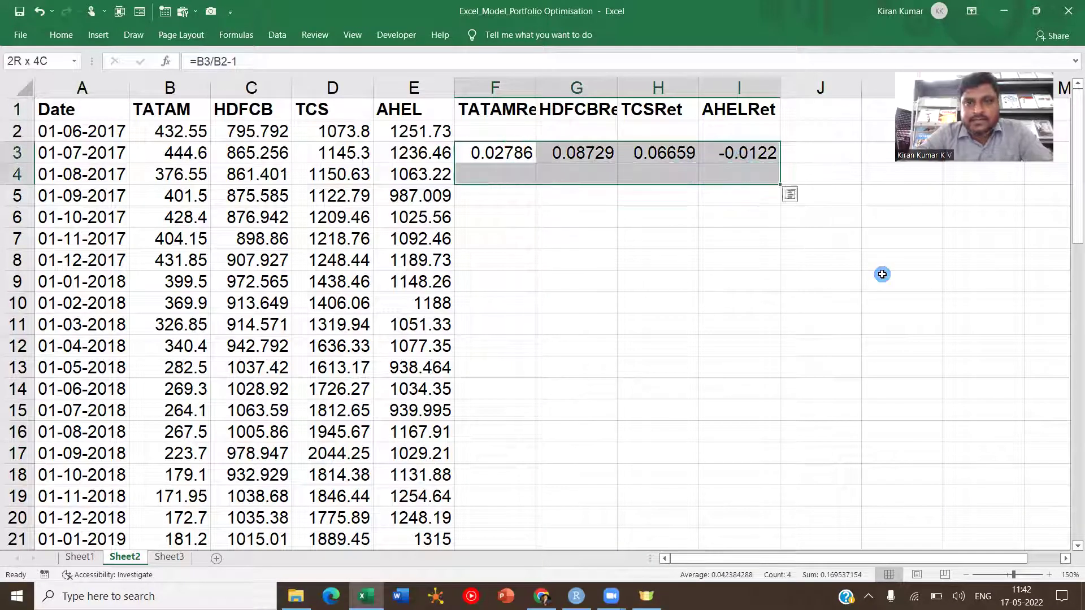
{"action": "key", "text": "shift+Down"}
{"action": "key", "text": "shift+Down"}
{"action": "key", "text": "shift+Down"}
{"action": "key", "text": "shift+Down"}
{"action": "key", "text": "shift+Down"}
{"action": "key", "text": "shift+Down"}
{"action": "key", "text": "shift+Down"}
{"action": "key", "text": "shift+Down"}
{"action": "key", "text": "shift+Down"}
{"action": "key", "text": "shift+Down"}
{"action": "key", "text": "shift+Down"}
{"action": "key", "text": "shift+Down"}
{"action": "key", "text": "shift+Down"}
{"action": "key", "text": "shift+Down"}
{"action": "key", "text": "shift+Down"}
{"action": "key", "text": "shift+Down"}
{"action": "key", "text": "shift+Down"}
{"action": "key", "text": "shift+Down"}
{"action": "key", "text": "shift+Down"}
{"action": "key", "text": "shift+Down"}
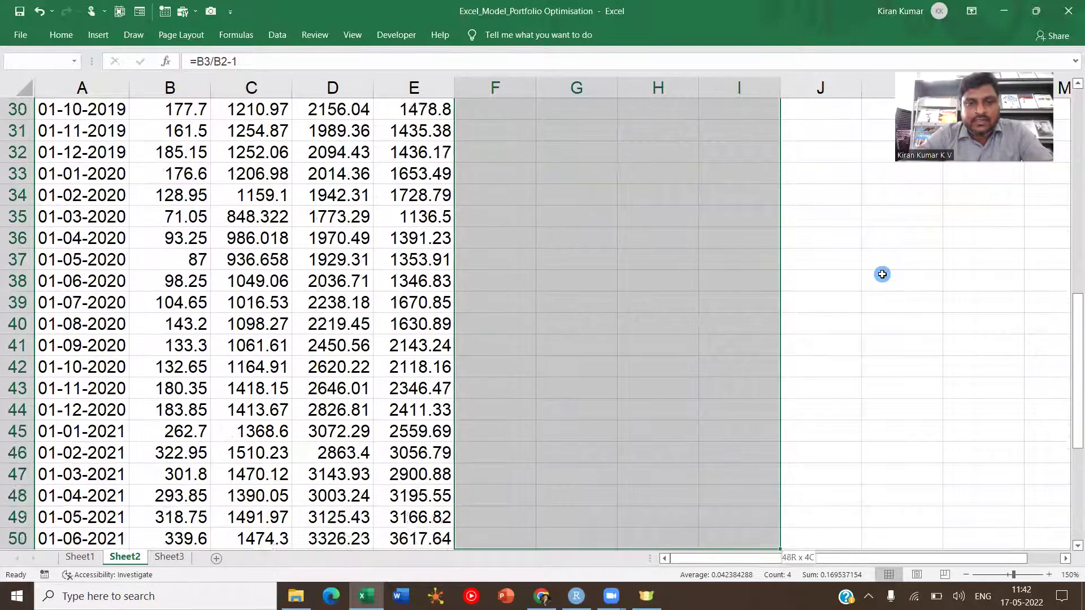
{"action": "key", "text": "shift+Down"}
{"action": "key", "text": "shift+Down"}
{"action": "key", "text": "shift+Down"}
{"action": "key", "text": "shift+Down"}
{"action": "key", "text": "shift+Down"}
{"action": "key", "text": "shift+Down"}
{"action": "key", "text": "shift+Down"}
{"action": "key", "text": "shift+Down"}
{"action": "key", "text": "shift+Down"}
{"action": "key", "text": "shift+Down"}
{"action": "key", "text": "shift+Down"}
{"action": "key", "text": "shift+Down"}
{"action": "key", "text": "shift+Down"}
{"action": "key", "text": "shift+Down"}
{"action": "key", "text": "shift+Down"}
{"action": "key", "text": "shift+Down"}
{"action": "key", "text": "shift+Down"}
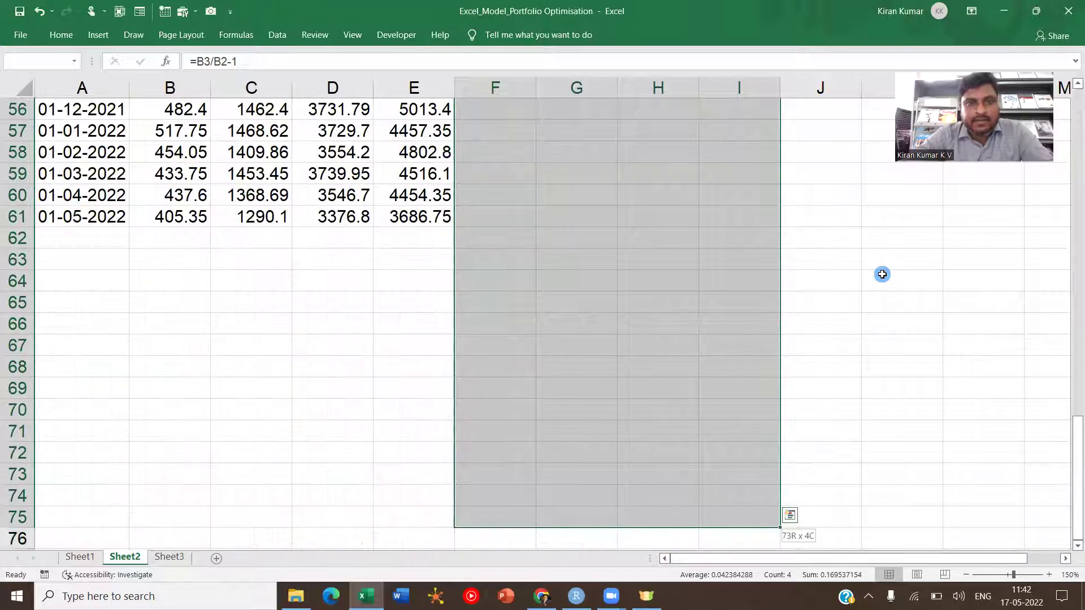
{"action": "key", "text": "shift+Up"}
{"action": "key", "text": "shift+Up"}
{"action": "key", "text": "shift+Up"}
{"action": "key", "text": "shift+Up"}
{"action": "key", "text": "shift+Up"}
{"action": "key", "text": "shift+Up"}
{"action": "key", "text": "shift+Up"}
{"action": "key", "text": "shift+Up"}
{"action": "key", "text": "shift+Up"}
{"action": "key", "text": "shift+Up"}
{"action": "key", "text": "shift+Up"}
{"action": "key", "text": "shift+Up"}
{"action": "key", "text": "shift+Up"}
{"action": "key", "text": "shift+Up"}
{"action": "key", "text": "shift+Up"}
{"action": "key", "text": "shift+Down"}
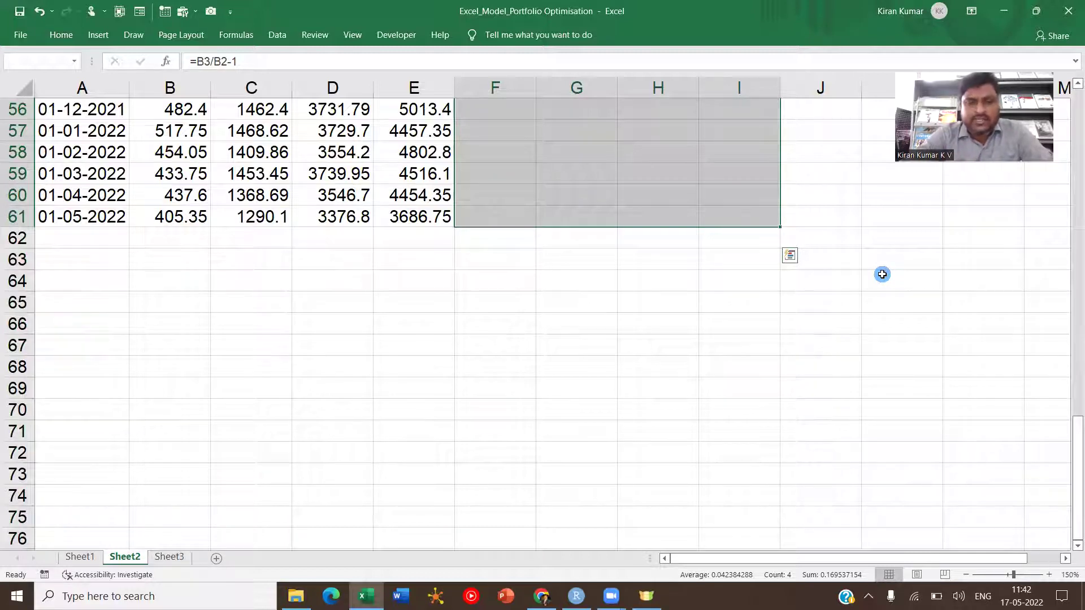
{"action": "key", "text": "ctrl+q"}
{"action": "key", "text": "Escape"}
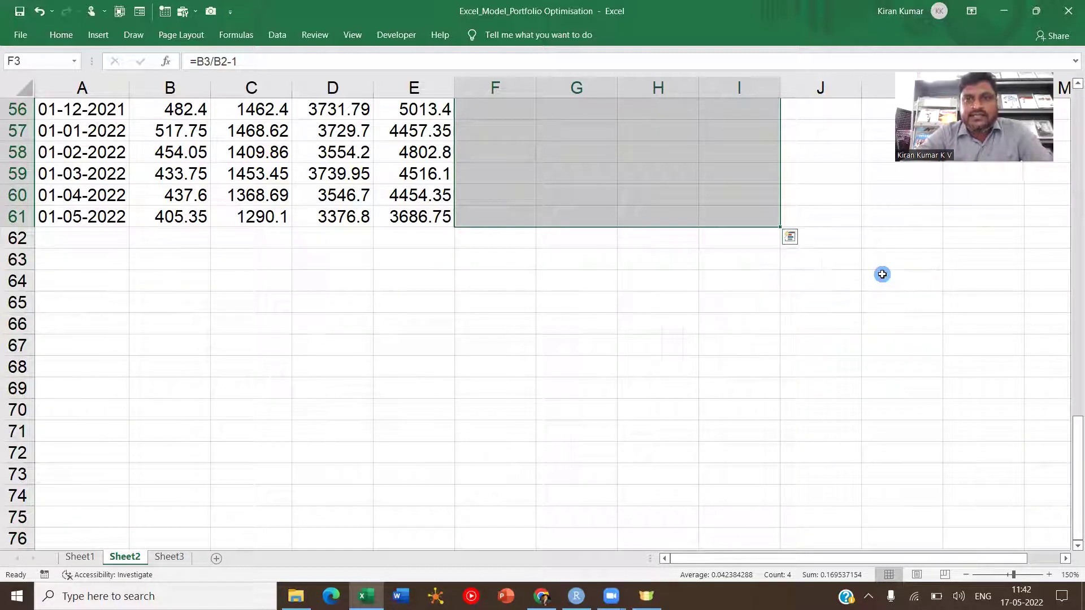
{"action": "key", "text": "ctrl+d"}
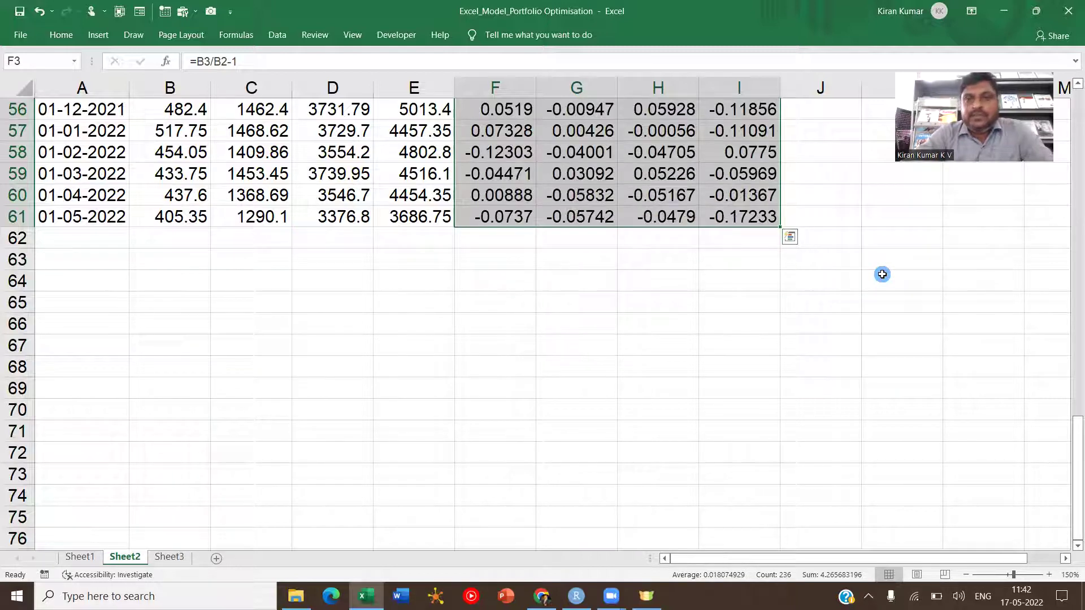
Step: Format the returns in F3:I61 as percentages with one decimal place
{"action": "key", "text": "ctrl+Up"}
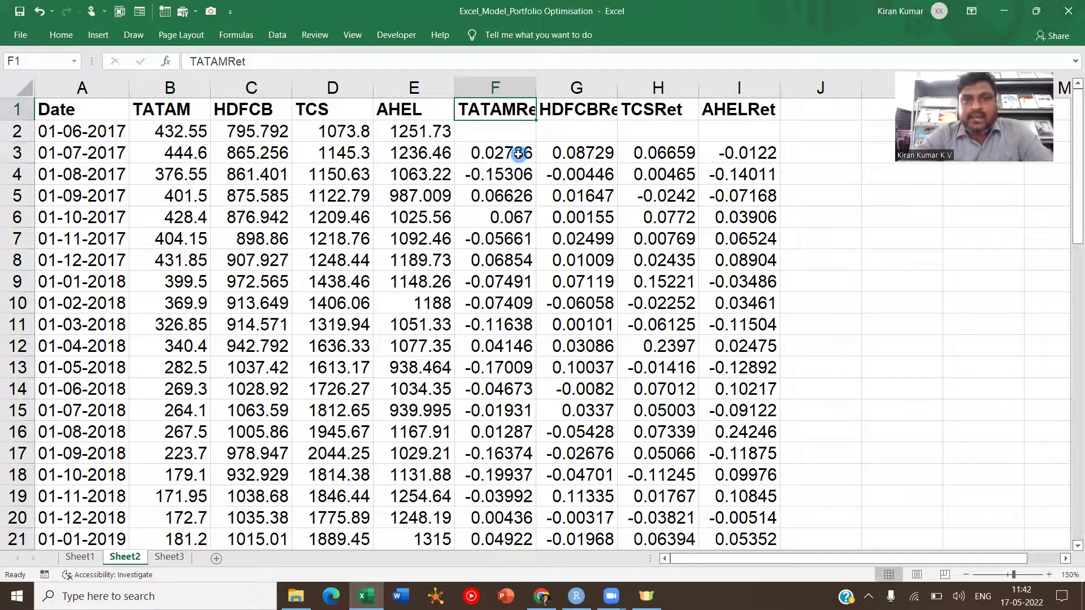
{"action": "left_click", "coordinate": [518, 154]}
{"action": "key", "text": "ctrl+shift+Right"}
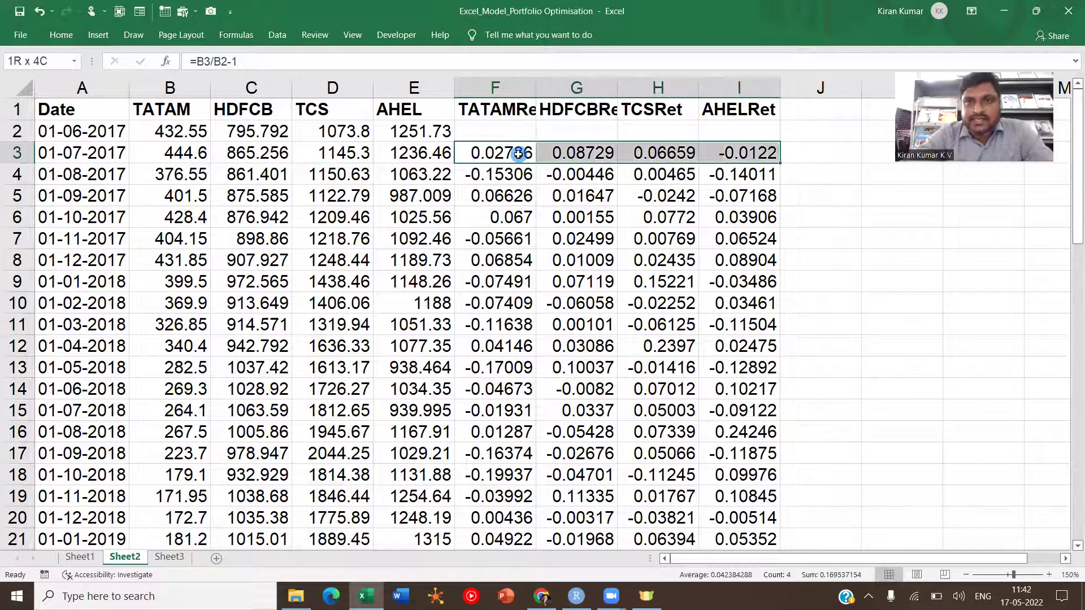
{"action": "key", "text": "ctrl+shift+Down"}
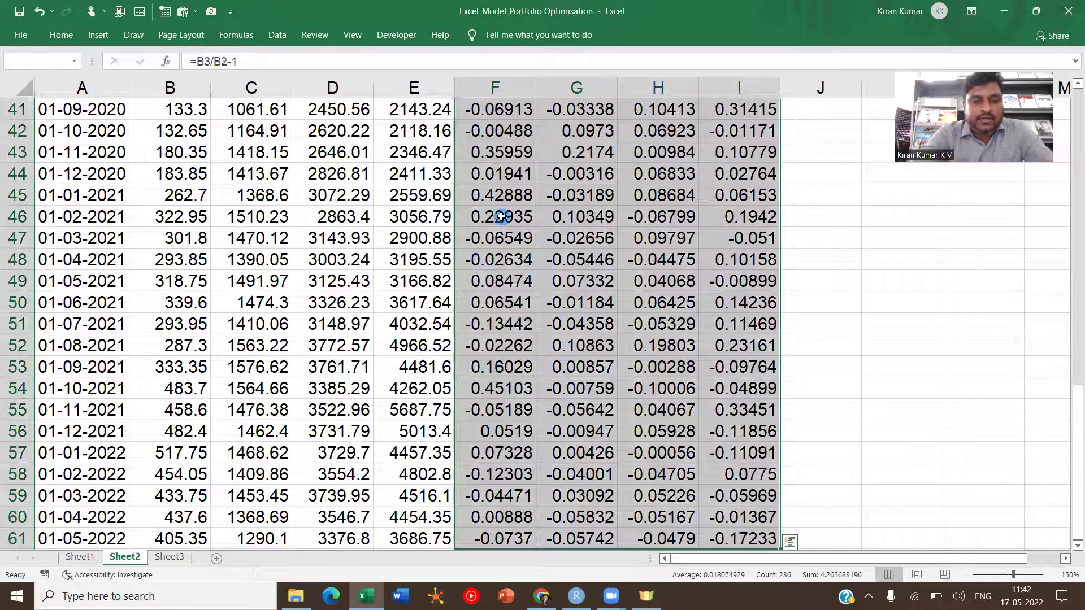
{"action": "key", "text": "ctrl+shift+5"}
{"action": "scroll", "coordinate": [501, 216], "scroll_direction": "up", "scroll_amount": 13}
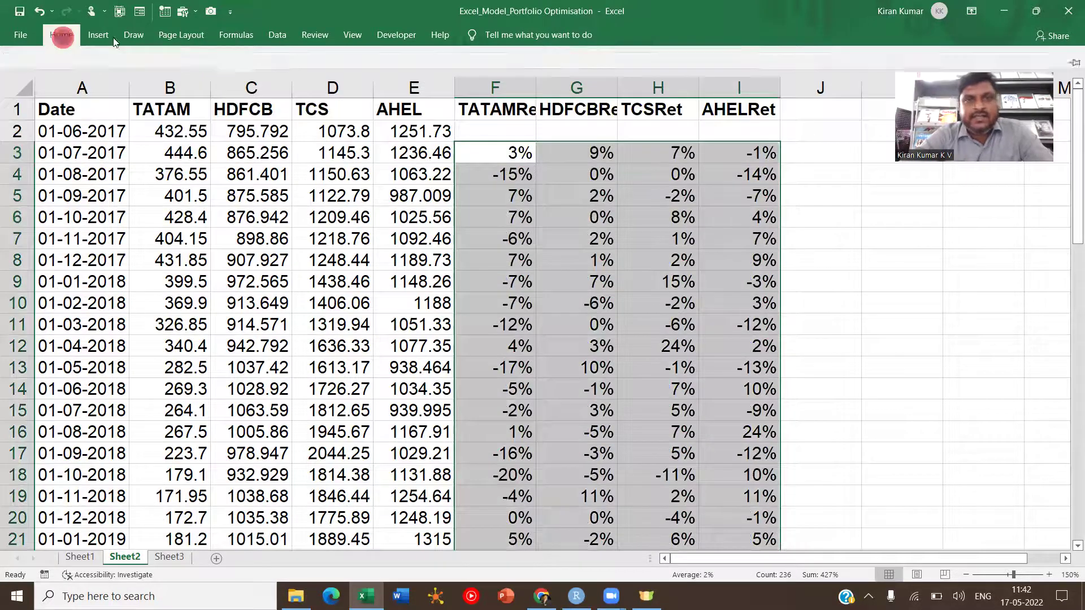
{"action": "left_click", "coordinate": [61, 34]}
{"action": "left_click", "coordinate": [558, 81]}
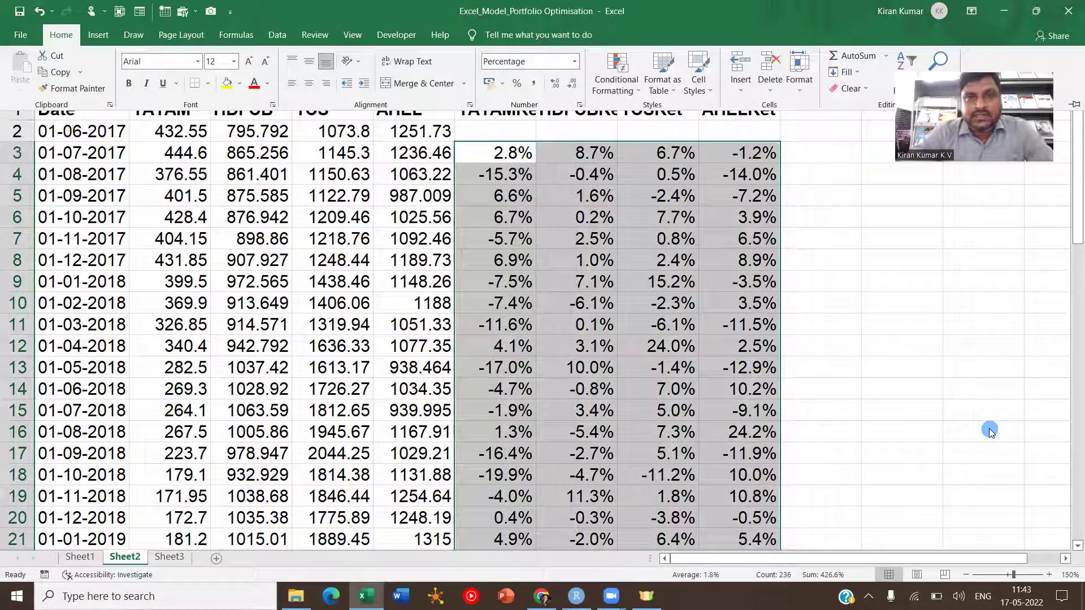
{"action": "left_click", "coordinate": [701, 339]}
{"action": "key", "text": "ctrl+Home"}
Step: Freeze the panes at B2 to keep the header row and the Date column in view
{"action": "left_click", "coordinate": [515, 134]}
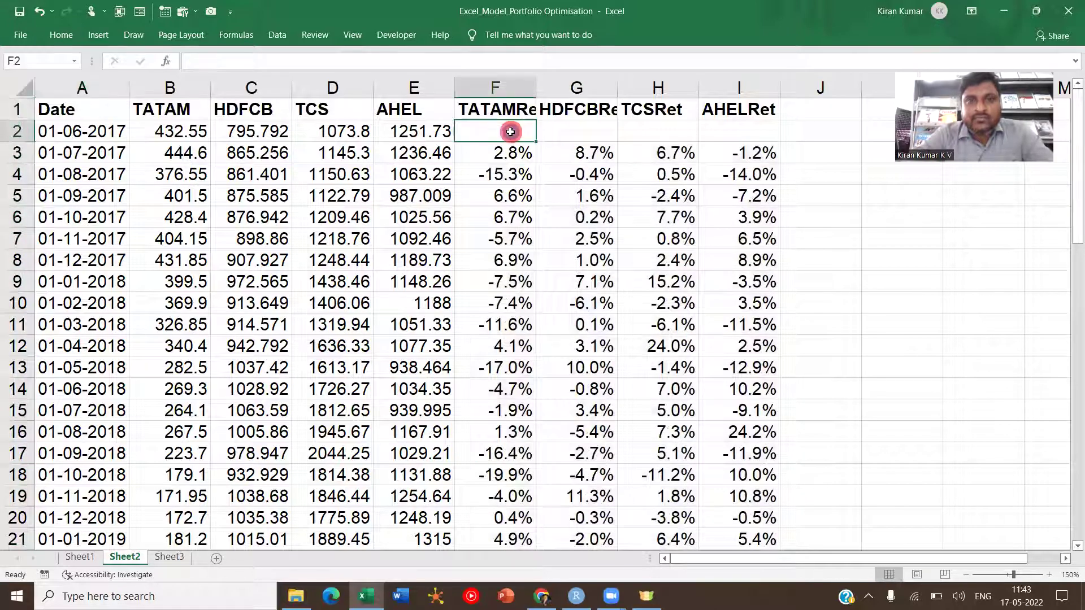
{"action": "left_click", "coordinate": [165, 136]}
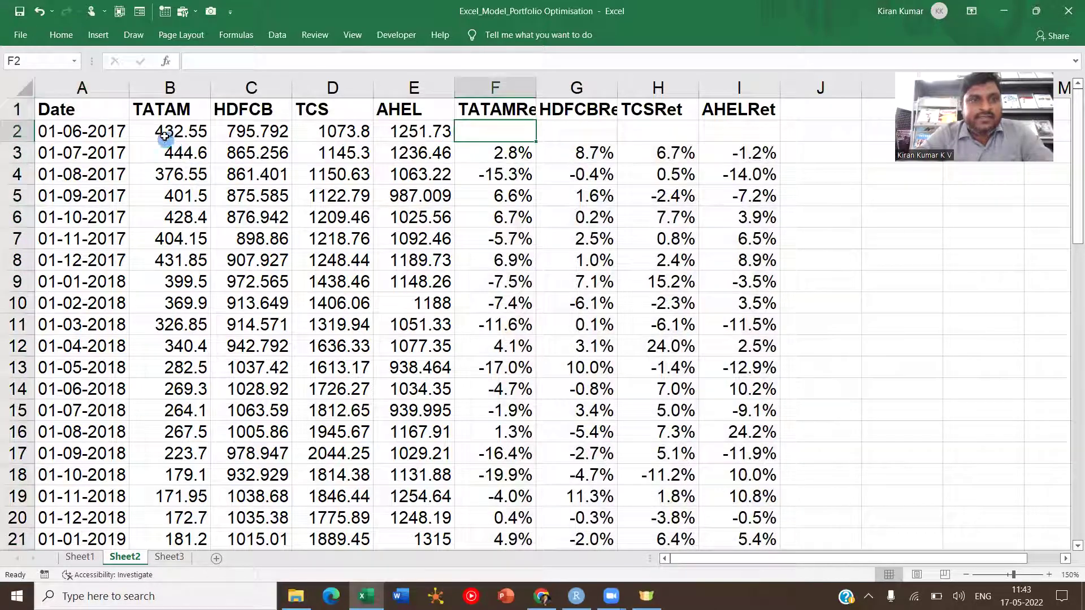
{"action": "left_click", "coordinate": [345, 36]}
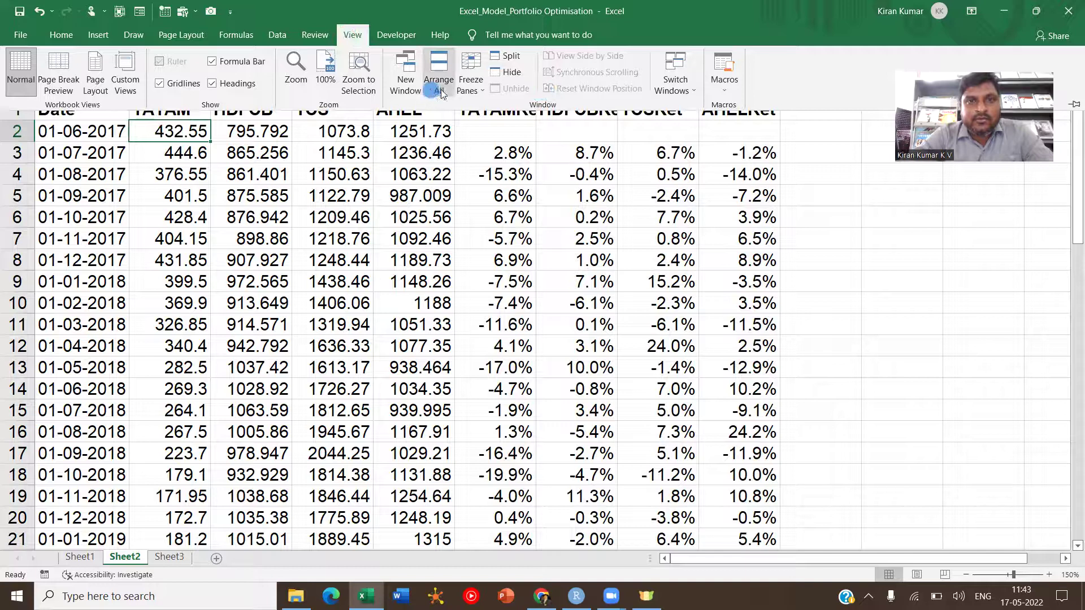
{"action": "left_click", "coordinate": [470, 83]}
{"action": "left_click", "coordinate": [481, 128]}
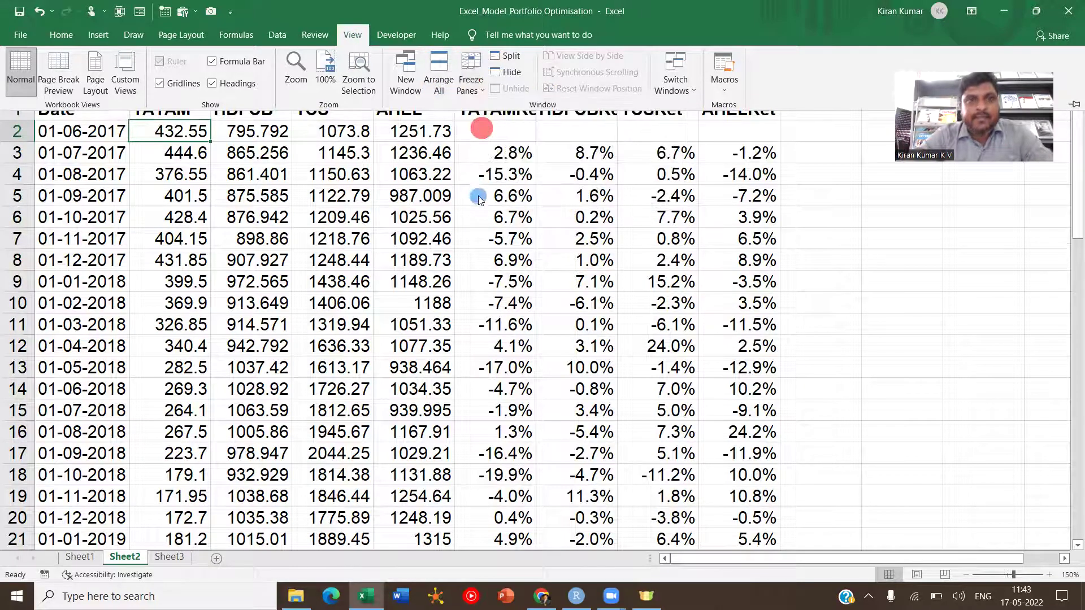
{"action": "left_click", "coordinate": [329, 200]}
Step: Check the frozen header row while moving down the TATAM prices to row 25
{"action": "key", "text": "Down"}
{"action": "key", "text": "Down"}
{"action": "key", "text": "Down"}
{"action": "key", "text": "Down"}
{"action": "key", "text": "Down"}
{"action": "key", "text": "Down"}
{"action": "key", "text": "Down"}
{"action": "key", "text": "Down"}
{"action": "key", "text": "Down"}
{"action": "key", "text": "Down"}
{"action": "key", "text": "Down"}
{"action": "key", "text": "Down"}
{"action": "key", "text": "Down"}
{"action": "key", "text": "Down"}
{"action": "key", "text": "Down"}
{"action": "key", "text": "Down"}
{"action": "key", "text": "Down"}
{"action": "key", "text": "Down"}
{"action": "key", "text": "Down"}
{"action": "key", "text": "Down"}
{"action": "key", "text": "Down"}
{"action": "key", "text": "Down"}
{"action": "key", "text": "Down"}
{"action": "key", "text": "Down"}
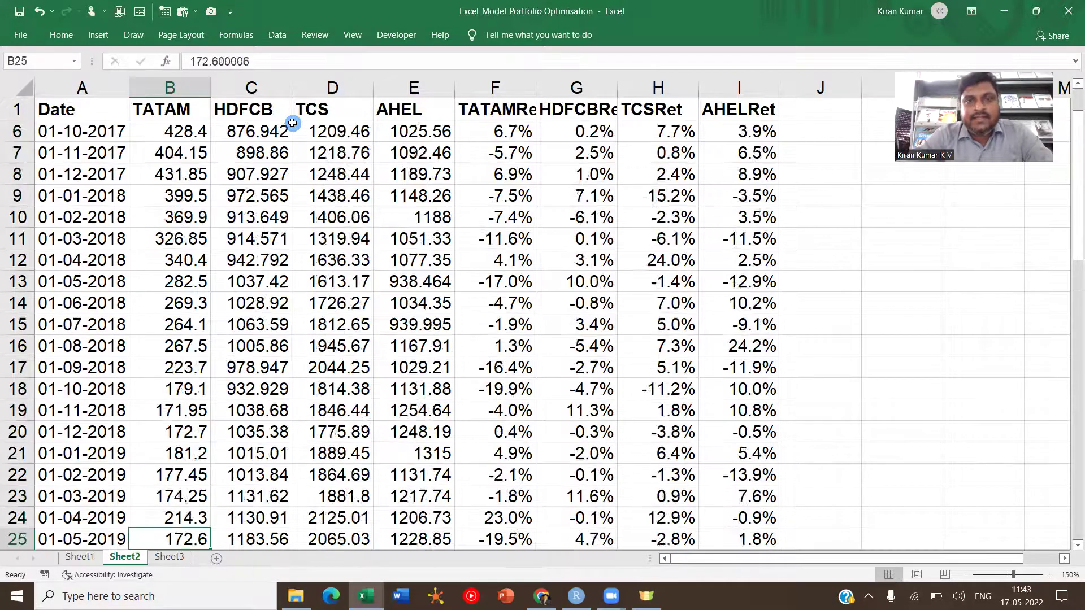
Step: Hide the price columns B to E so that only the dates and the return columns show
{"action": "left_click_drag", "start_coordinate": [425, 88], "coordinate": [168, 85]}
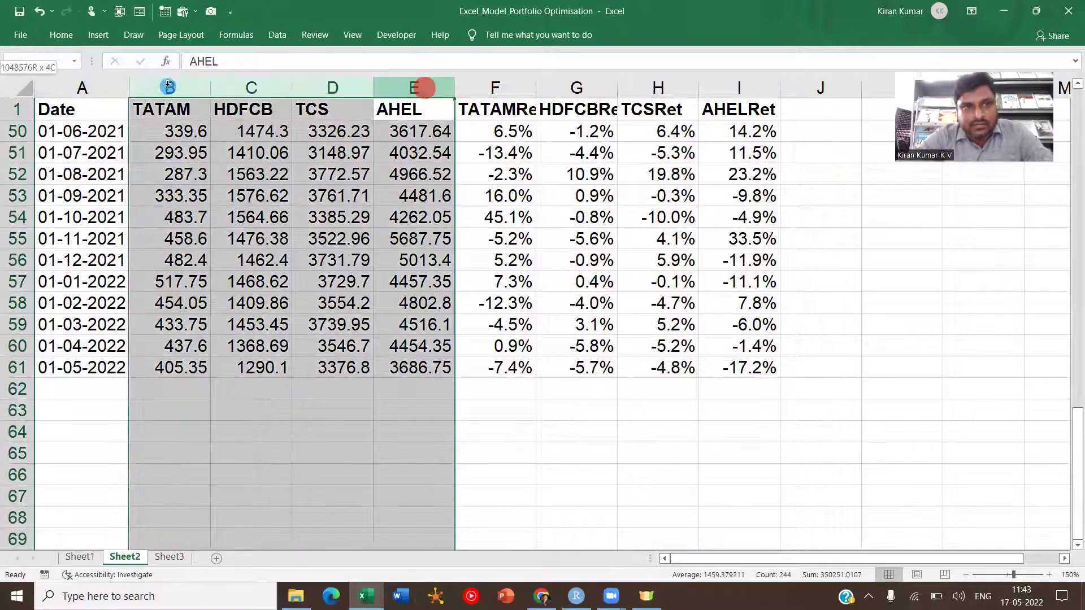
{"action": "right_click", "coordinate": [215, 191]}
{"action": "left_click", "coordinate": [252, 376]}
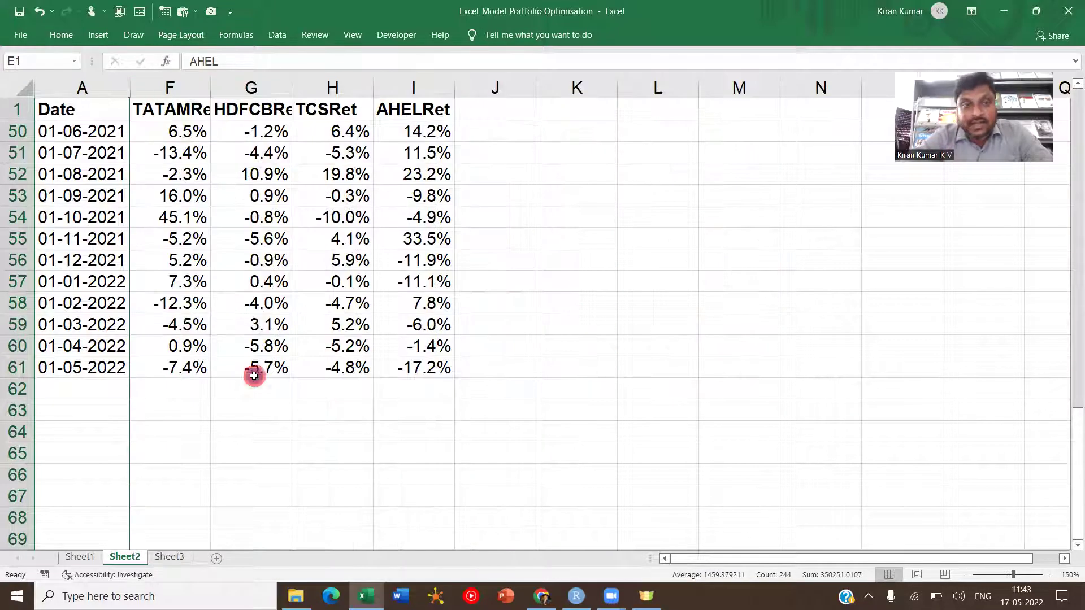
{"action": "left_click", "coordinate": [223, 215]}
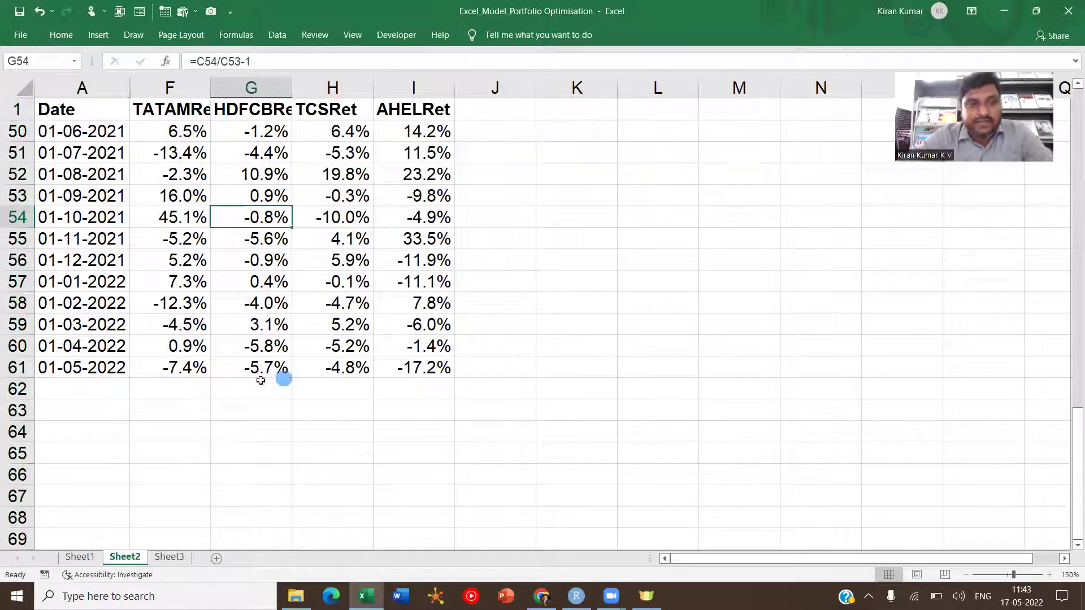
Step: Label A62 "Average Return" below the last date and widen column A to fit the text
{"action": "left_click", "coordinate": [80, 387]}
{"action": "type", "text": "AVe"}
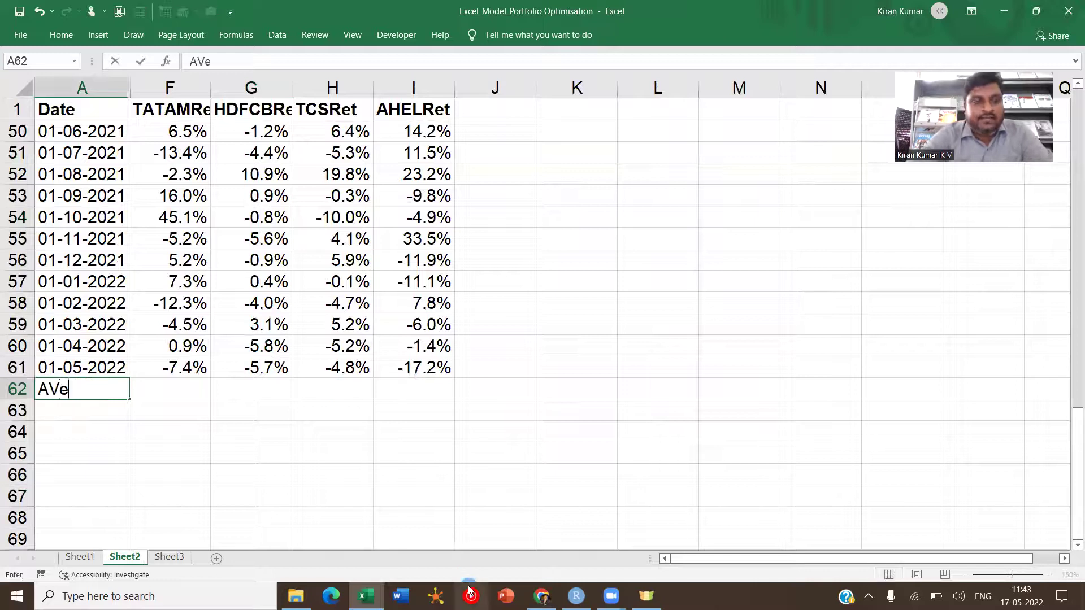
{"action": "type", "text": "rage Return"}
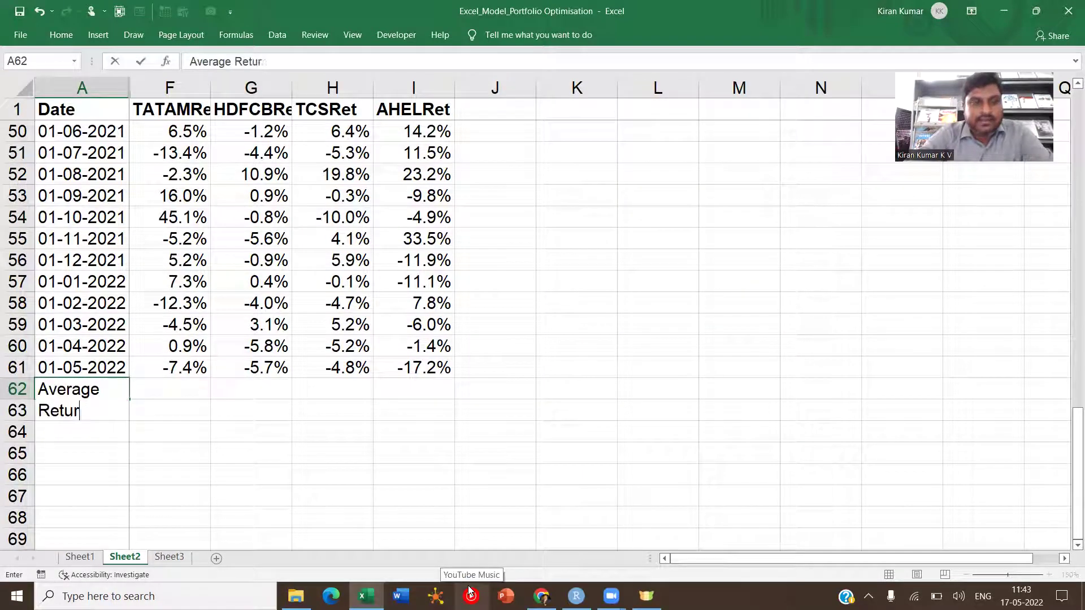
{"action": "key", "text": "Tab"}
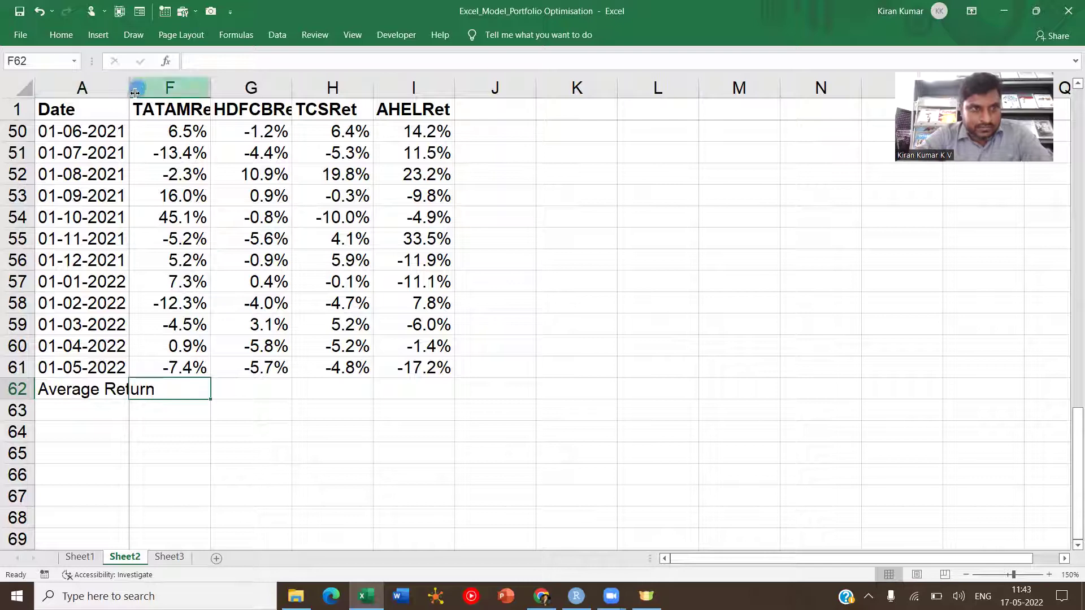
{"action": "left_click_drag", "start_coordinate": [125, 89], "coordinate": [176, 89]}
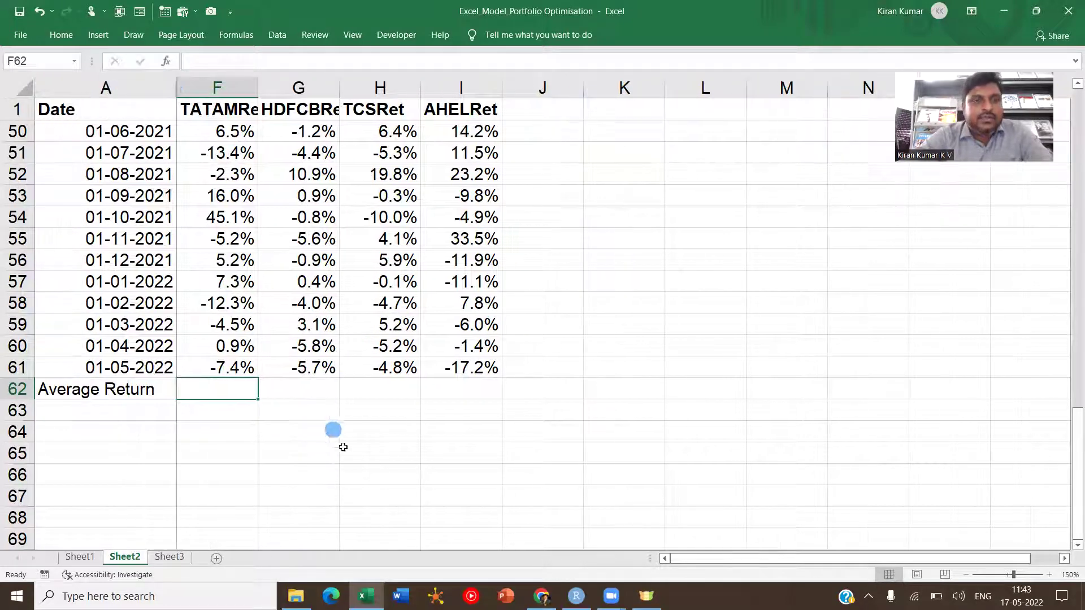
Step: Calculate the average TATAM return over F3:F61 in F62 with the AVERAGE function
{"action": "type", "text": "=Average("}
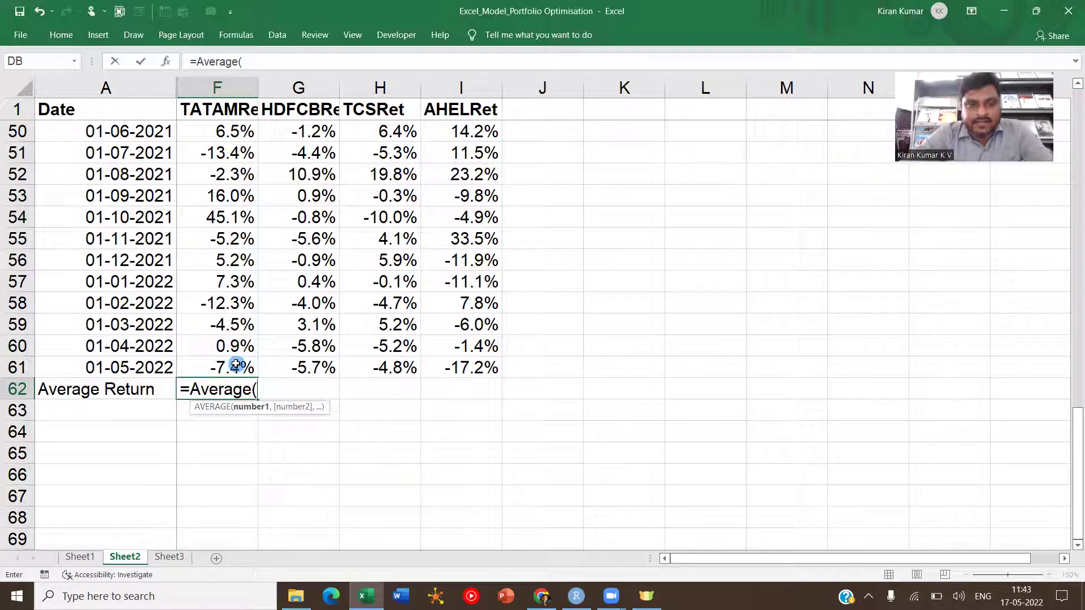
{"action": "left_click_drag", "start_coordinate": [235, 364], "coordinate": [235, 325]}
{"action": "scroll", "coordinate": [235, 364], "scroll_direction": "up", "scroll_amount": 11}
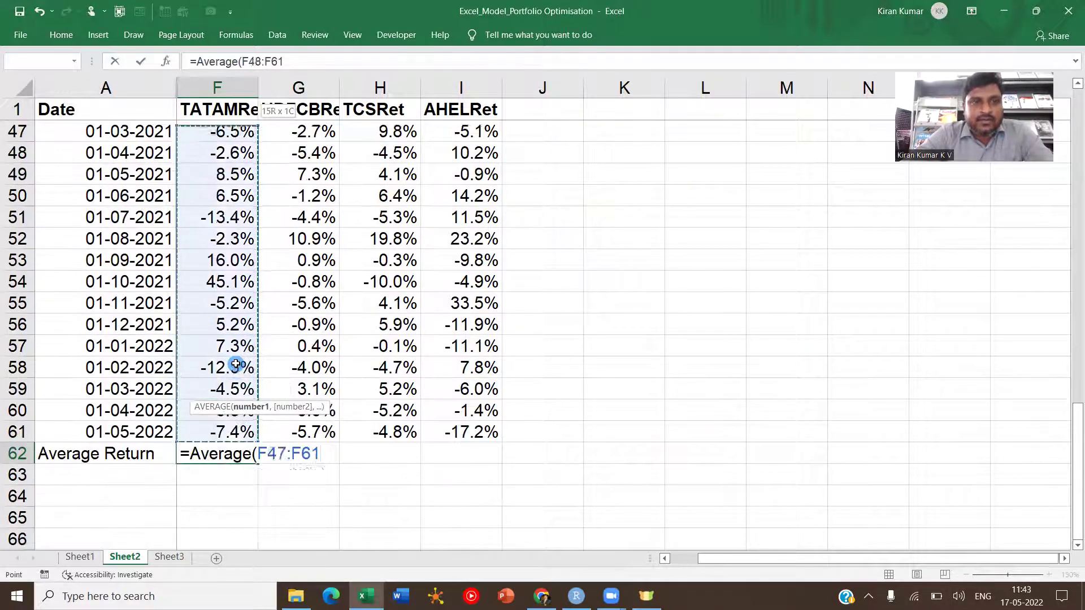
{"action": "scroll", "coordinate": [235, 364], "scroll_direction": "up", "scroll_amount": 5}
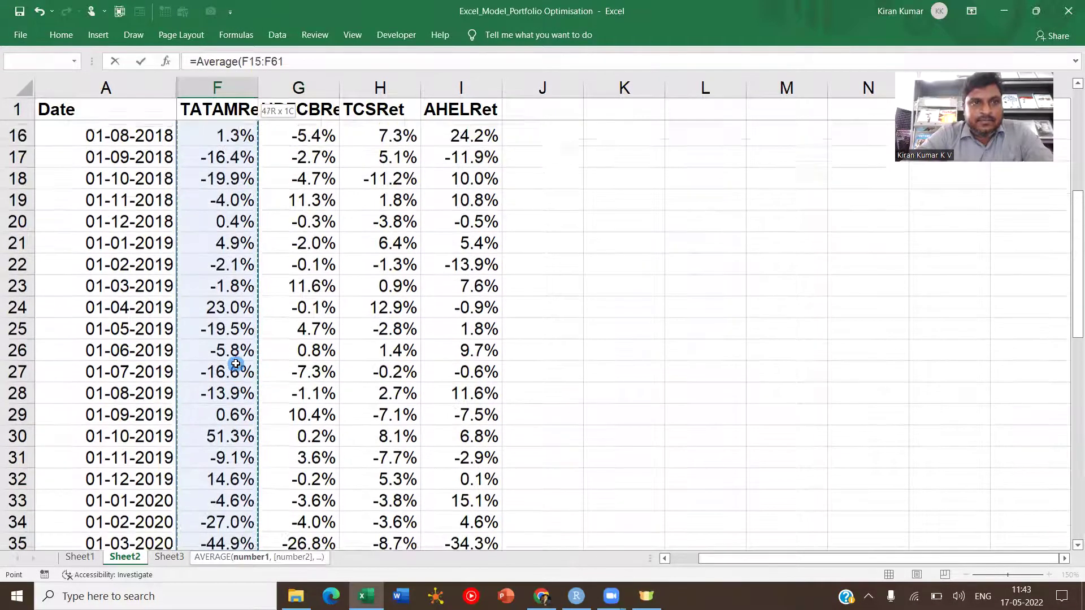
{"action": "scroll", "coordinate": [235, 364], "scroll_direction": "up", "scroll_amount": 1}
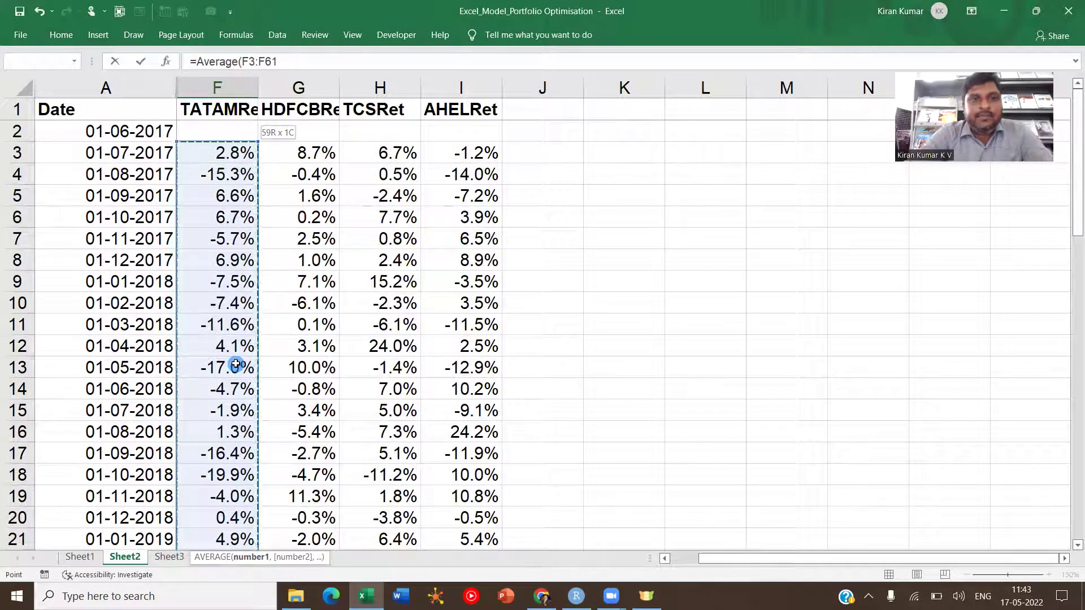
{"action": "key", "text": "Return"}
{"action": "key", "text": "Up"}
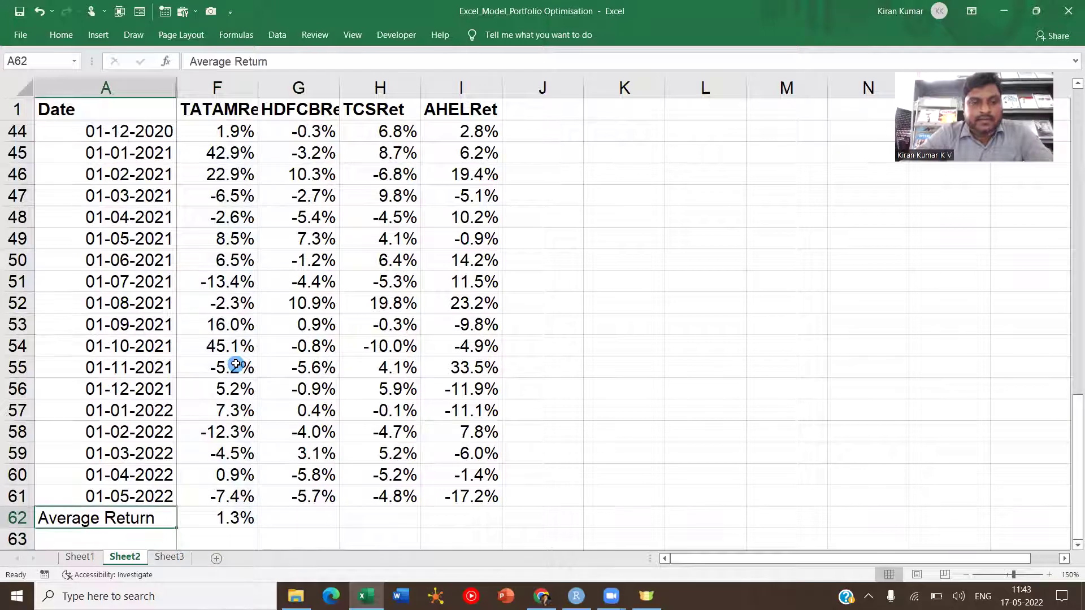
{"action": "key", "text": "Right"}
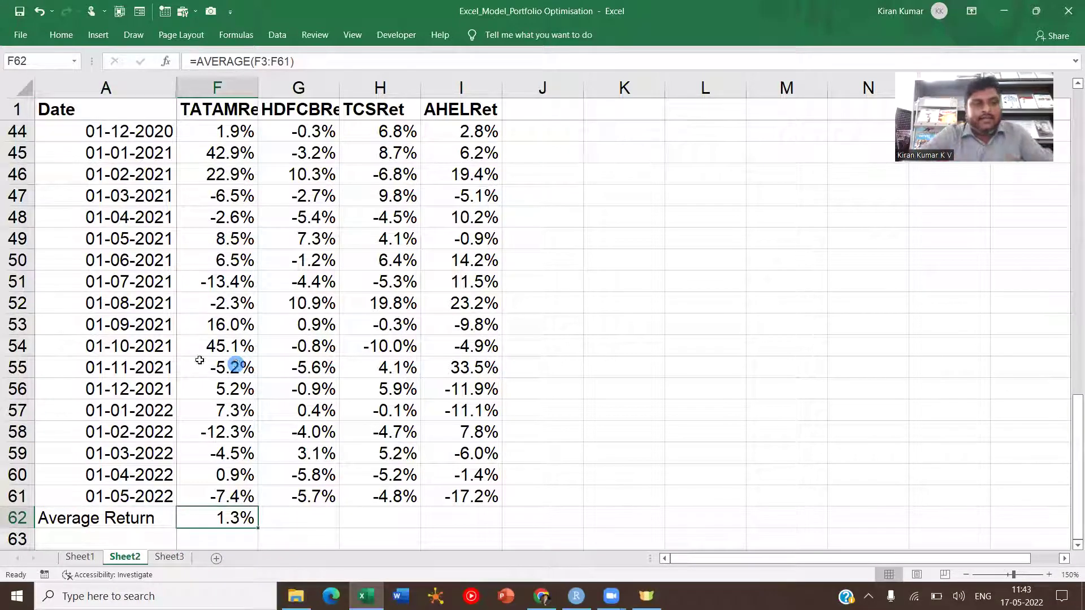
Step: Change the label in A62 to "Average Monthly Return" and fit column A to its text
{"action": "double_click", "coordinate": [101, 520]}
{"action": "type", "text": "Monthly"}
{"action": "key", "text": "Tab"}
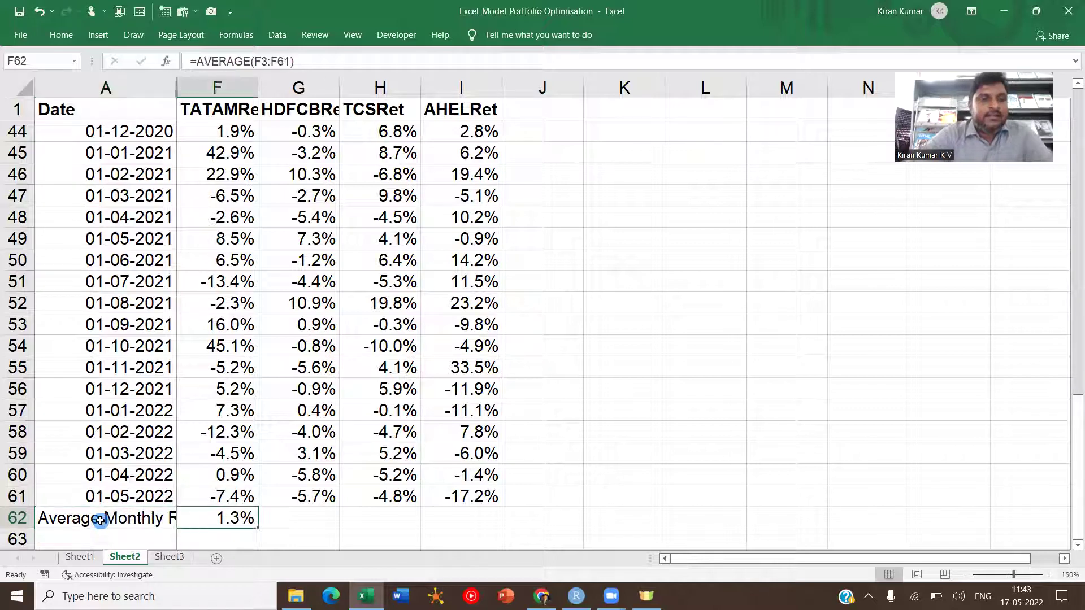
{"action": "double_click", "coordinate": [173, 87]}
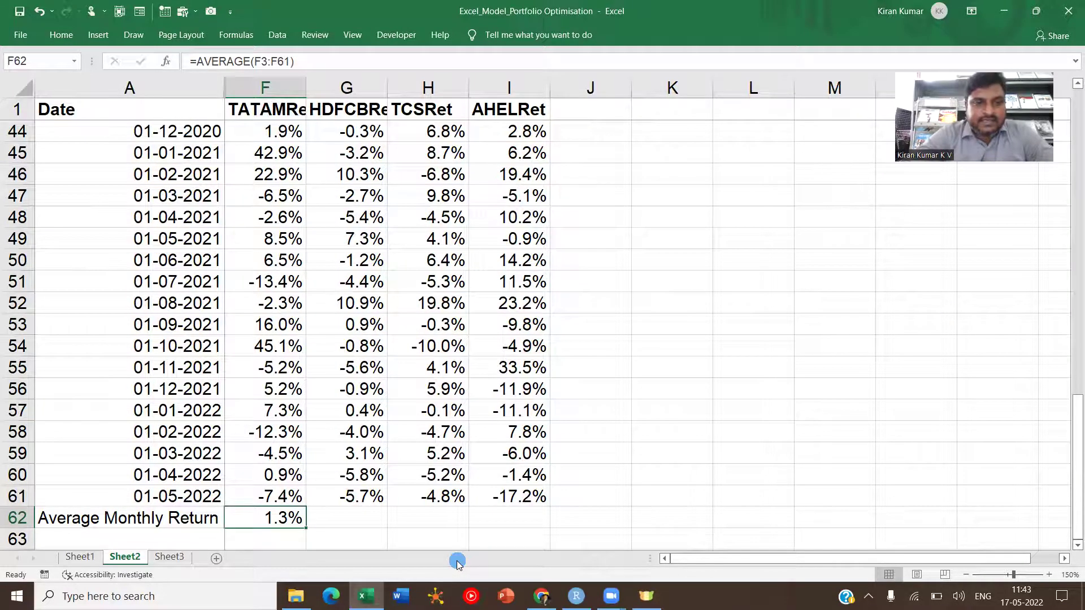
Step: Label A63 "Monthly Variance" directly below the average return row
{"action": "key", "text": "Down"}
{"action": "key", "text": "Down"}
{"action": "key", "text": "Down"}
{"action": "key", "text": "Down"}
{"action": "key", "text": "Down"}
{"action": "key", "text": "Down"}
{"action": "key", "text": "Down"}
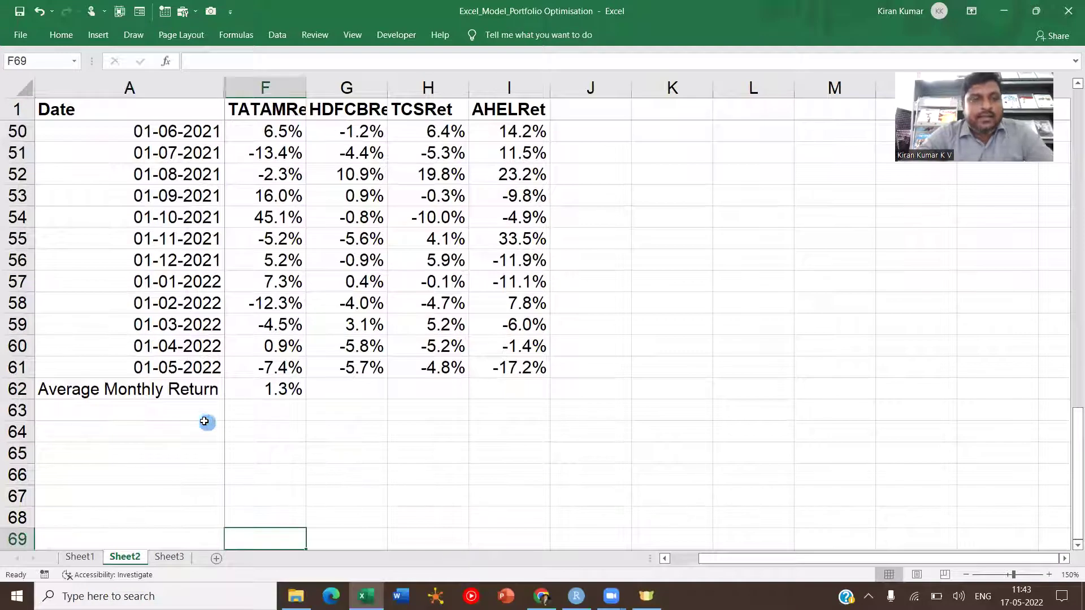
{"action": "left_click", "coordinate": [186, 410]}
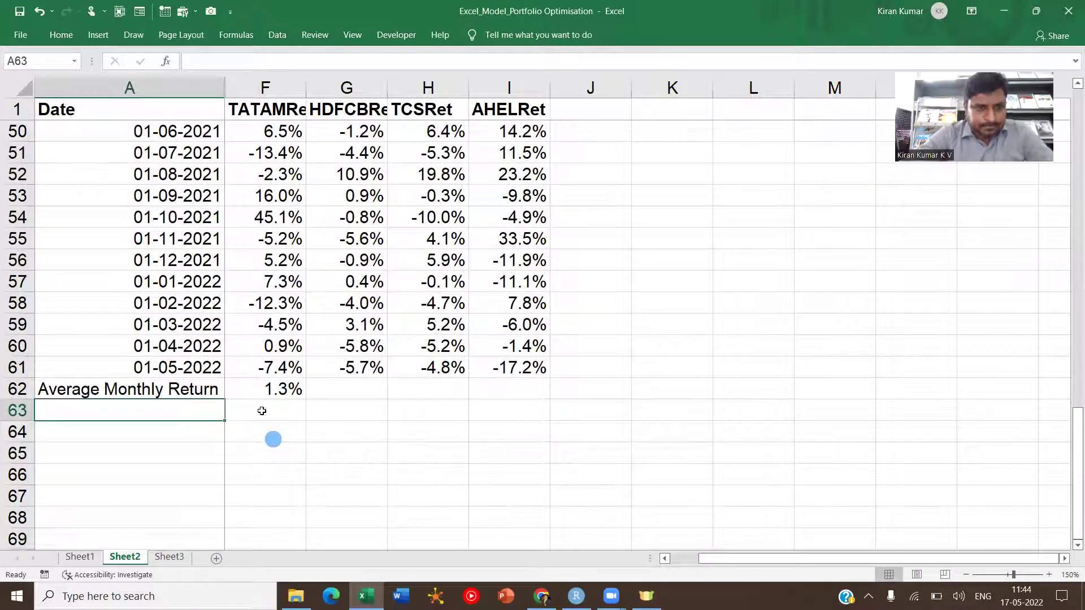
{"action": "left_click", "coordinate": [196, 414]}
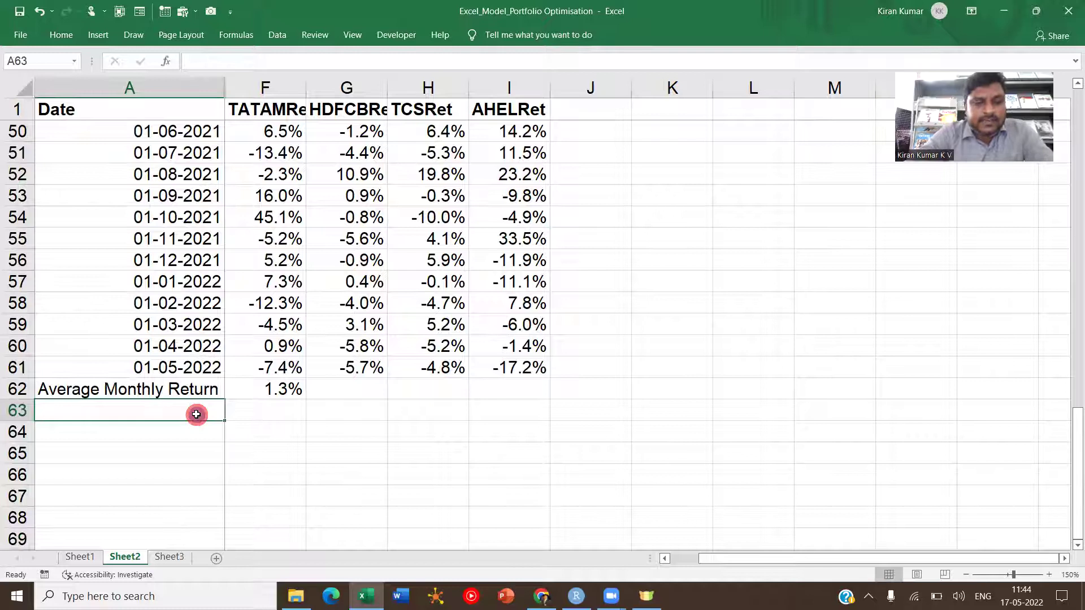
{"action": "type", "text": "Monthly"}
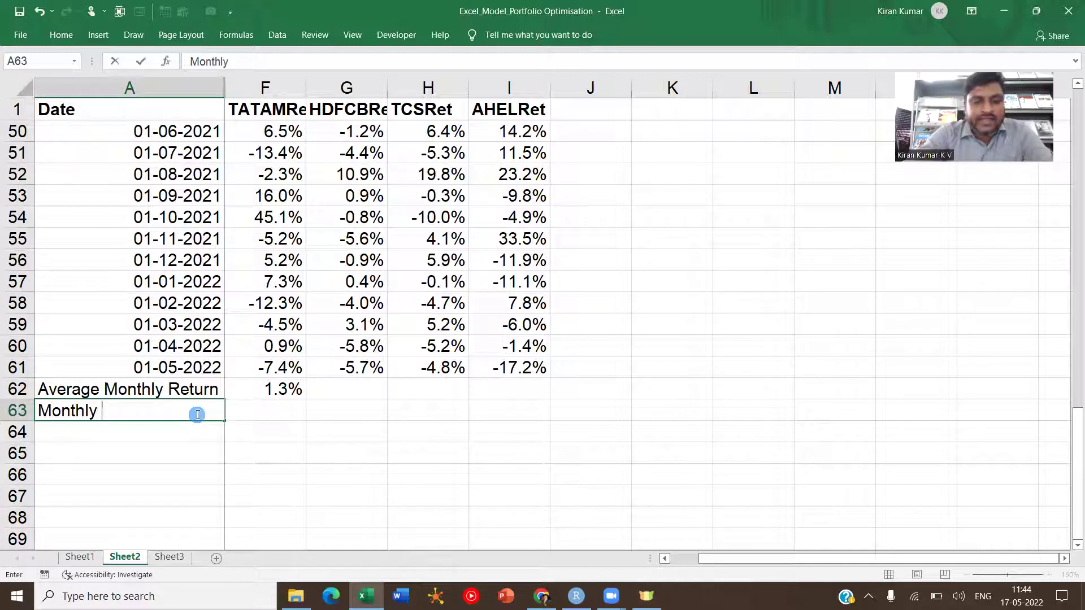
{"action": "type", "text": " Variance"}
{"action": "key", "text": "Tab"}
Step: Calculate the variance of the TATAM returns over F3:F61 in F63 with the VAR function
{"action": "type", "text": "="}
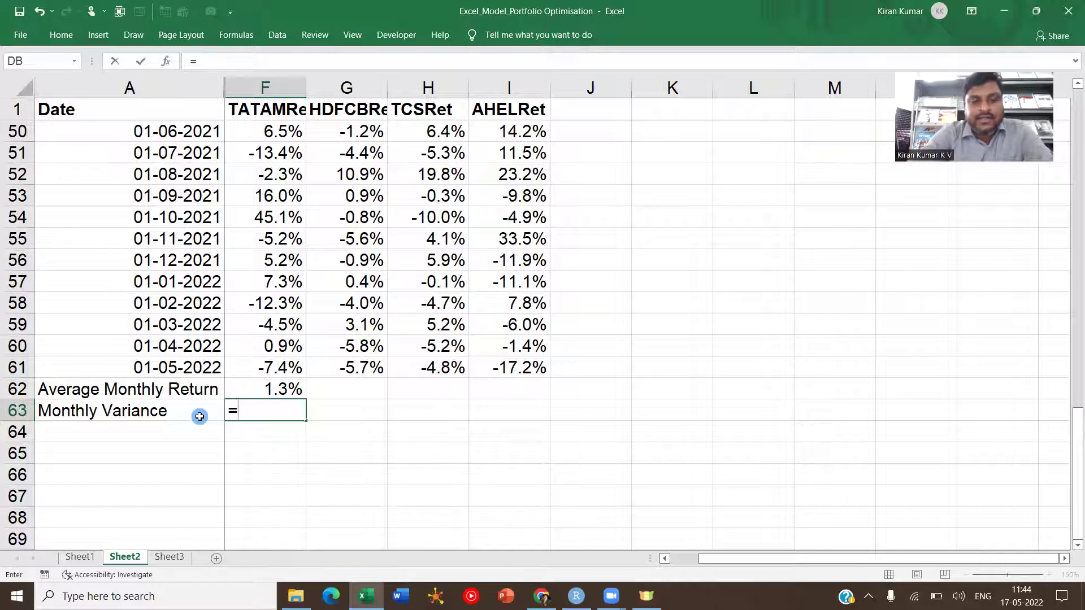
{"action": "type", "text": "VAR("}
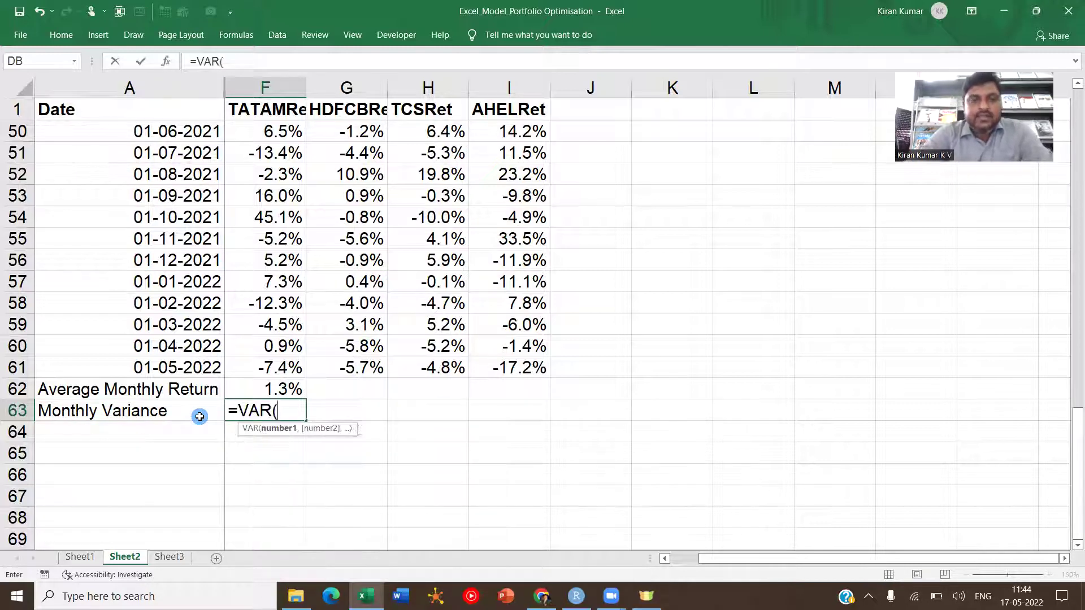
{"action": "left_click", "coordinate": [280, 362]}
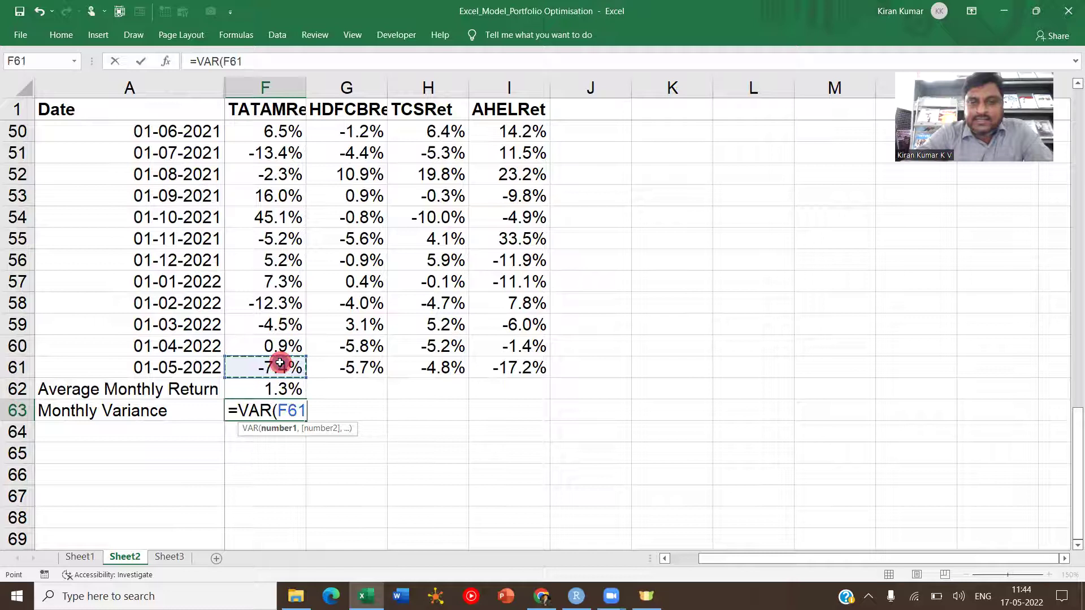
{"action": "scroll", "coordinate": [279, 362], "scroll_direction": "up", "scroll_amount": 15}
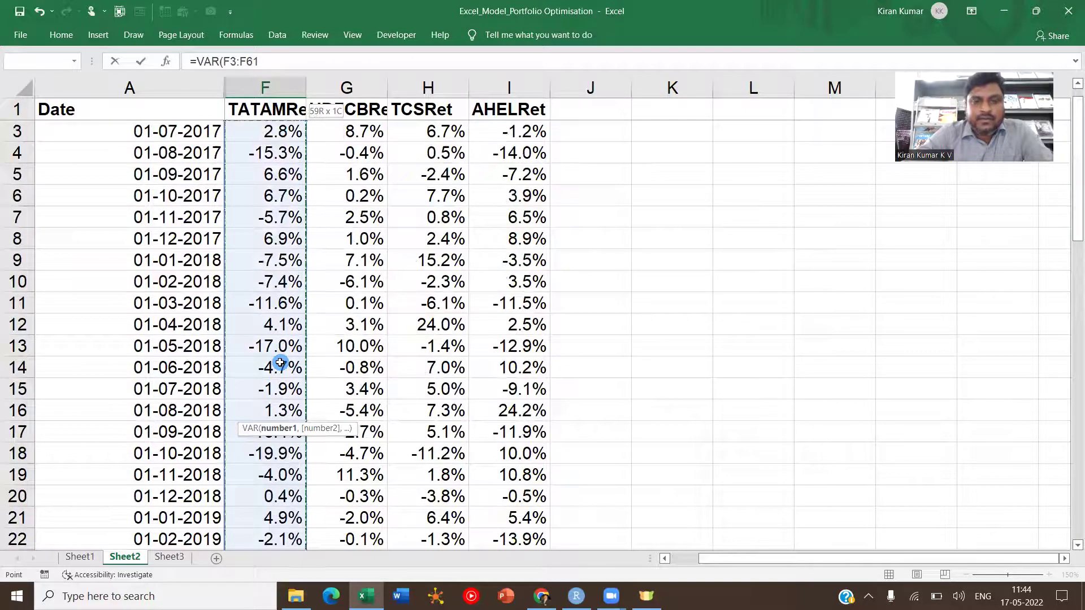
{"action": "key", "text": "Return"}
{"action": "key", "text": "Up"}
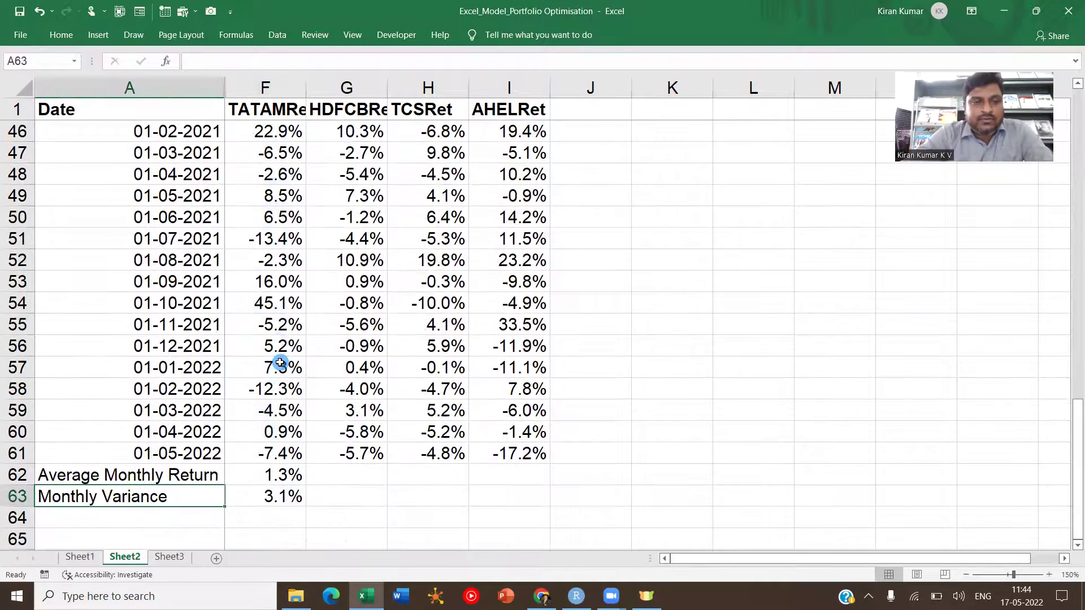
{"action": "key", "text": "Right"}
Step: Label A64 "Monthly StdDev" directly below the monthly variance row
{"action": "key", "text": "Down"}
{"action": "key", "text": "Home"}
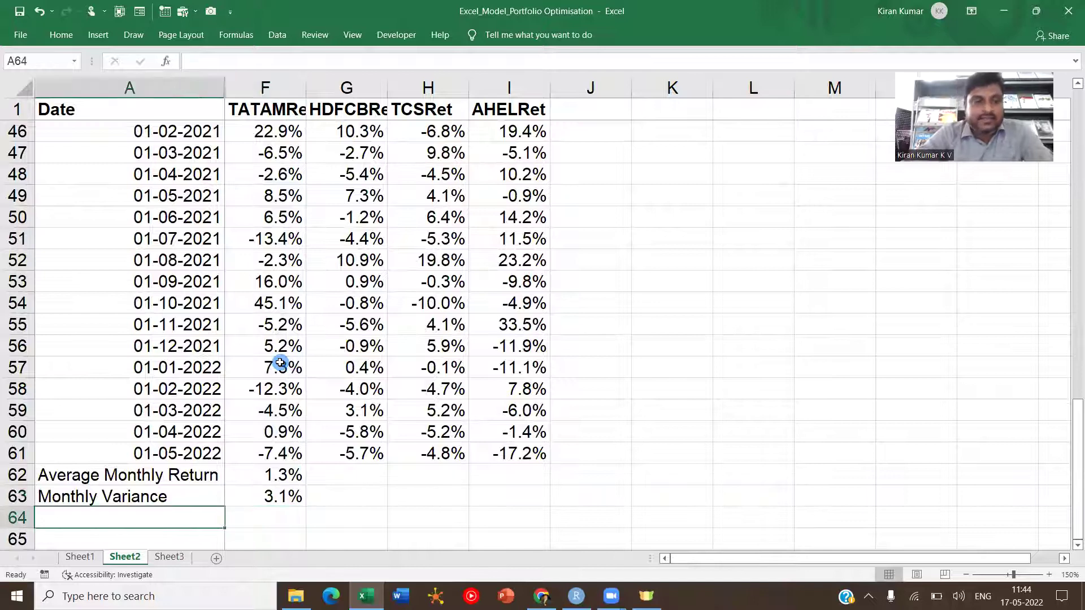
{"action": "type", "text": "Monthly "}
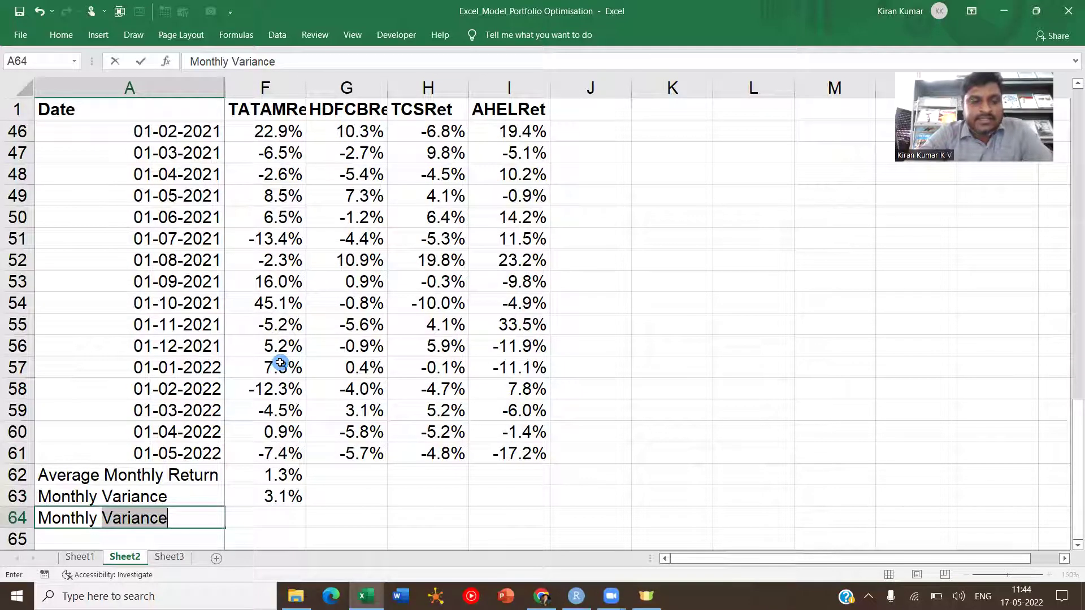
{"action": "type", "text": "StdDev"}
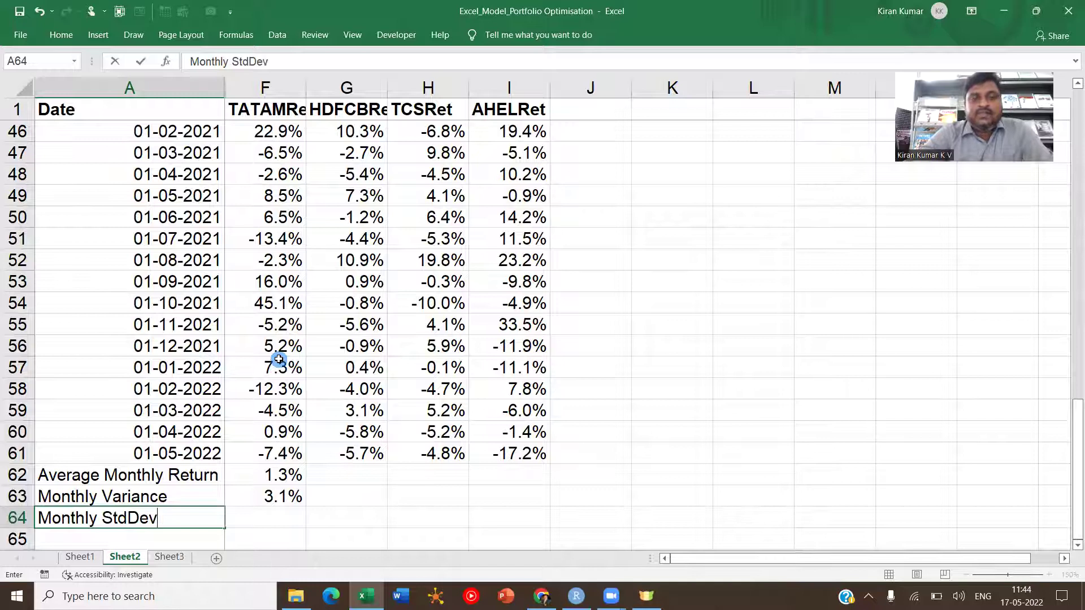
{"action": "key", "text": "Tab"}
Step: Copy the text of the variance formula in F63 into F64 with its F3:F61 range unchanged
{"action": "key", "text": "Up"}
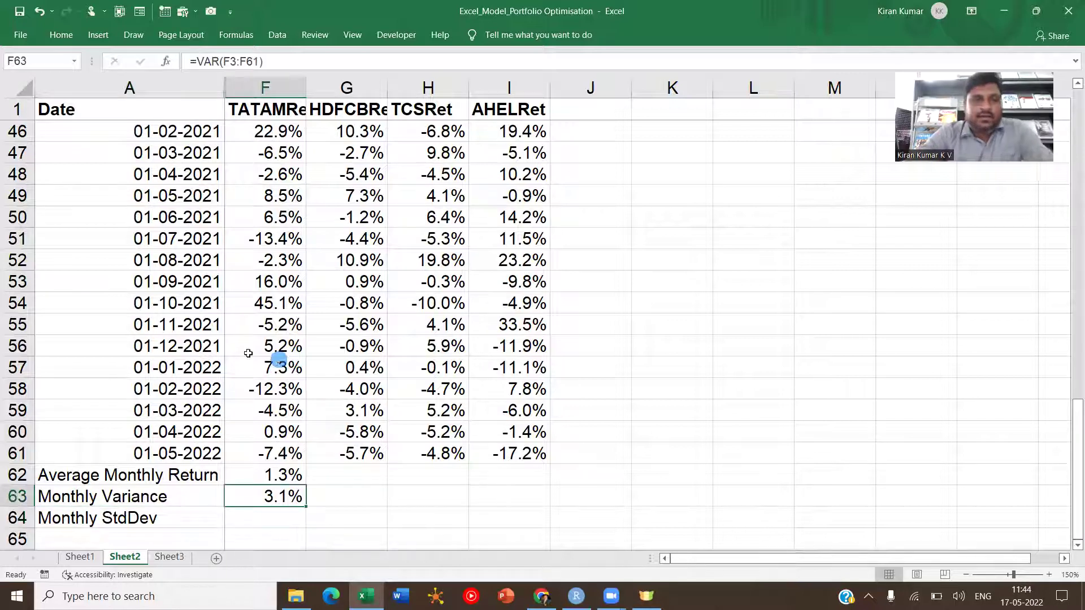
{"action": "left_click_drag", "start_coordinate": [295, 61], "coordinate": [167, 65]}
{"action": "key", "text": "ctrl+c"}
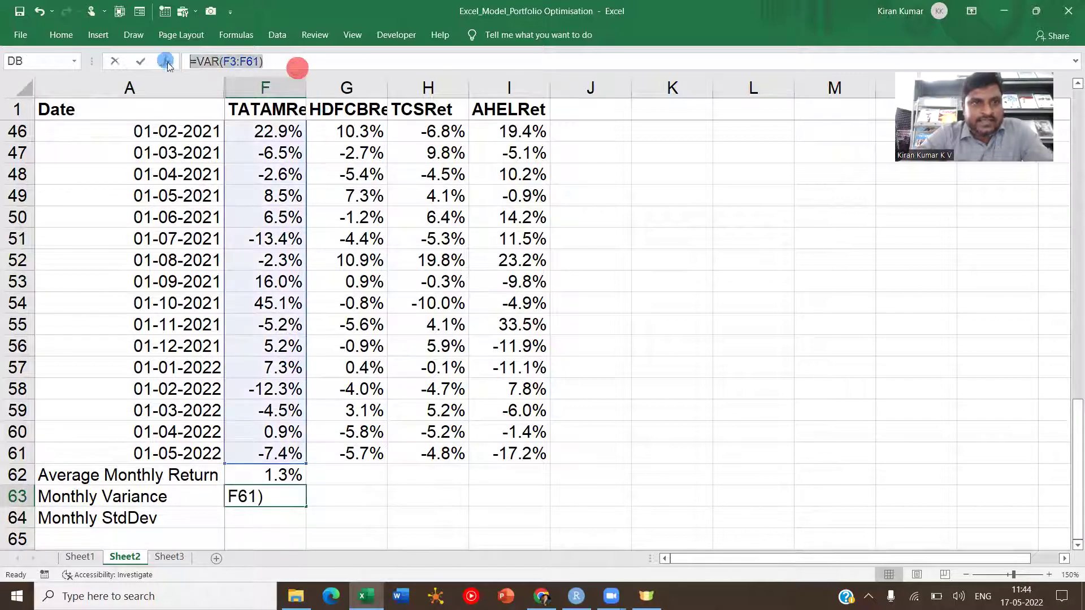
{"action": "key", "text": "Escape"}
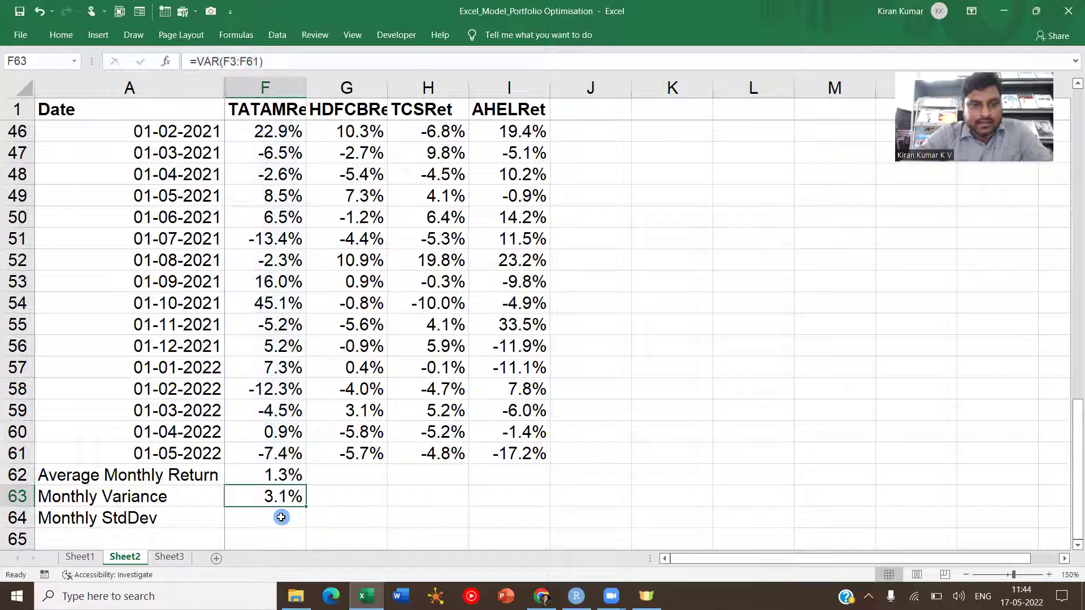
{"action": "double_click", "coordinate": [281, 517]}
{"action": "key", "text": "ctrl+v"}
Step: Replace the function in F64 so that the formula reads =STDEV(F3:F61)
{"action": "key", "text": "BackSpace"}
{"action": "key", "text": "BackSpace"}
{"action": "key", "text": "BackSpace"}
{"action": "mouse_move", "coordinate": [295, 596]}
{"action": "left_click", "coordinate": [297, 555]}
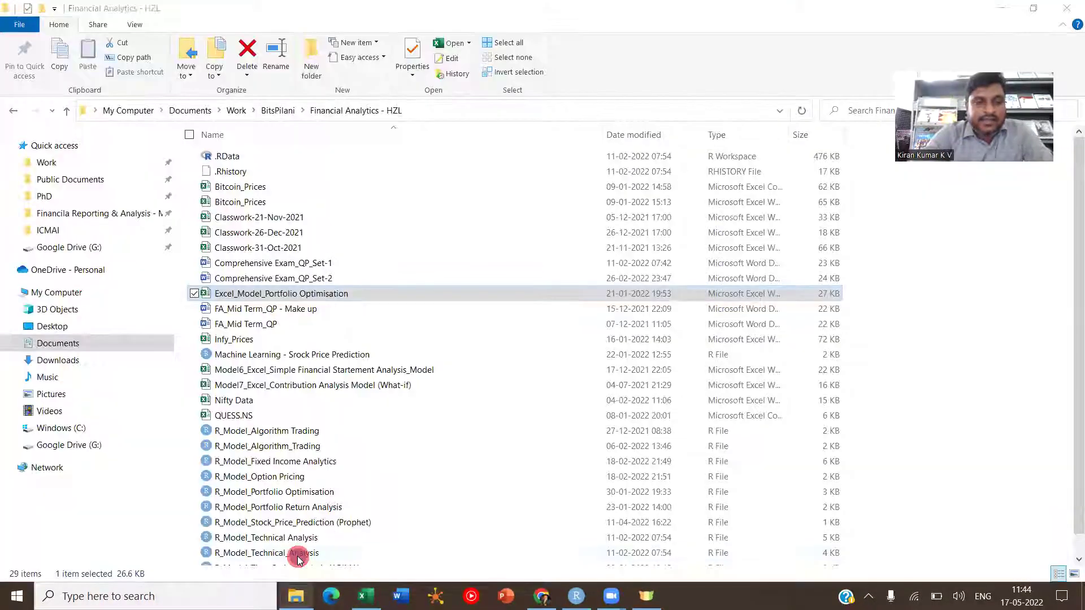
{"action": "key", "text": "alt+Tab"}
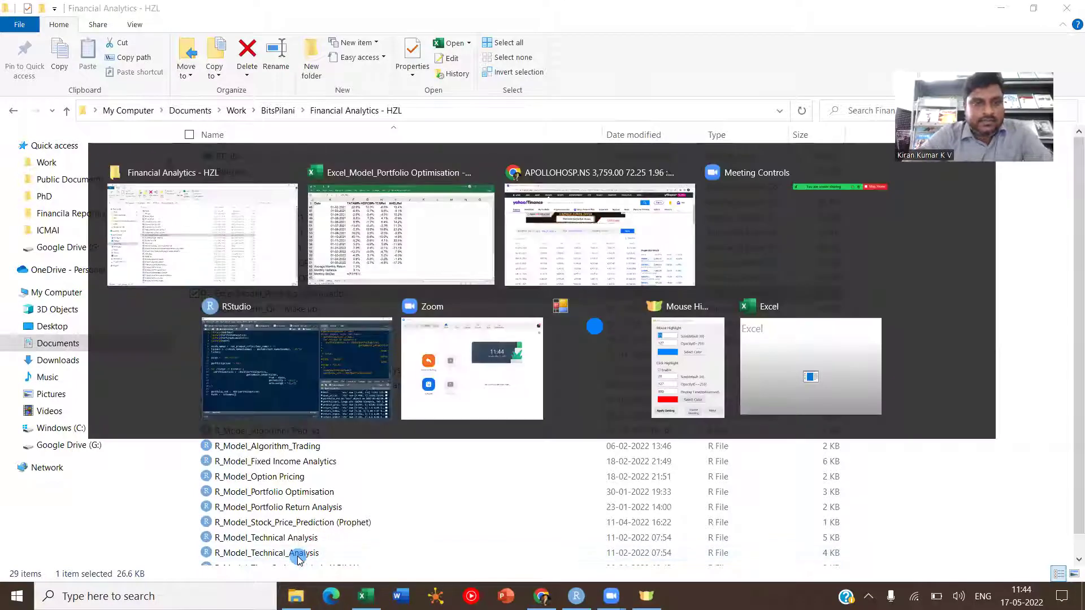
{"action": "type", "text": "STDEV(F3:F61"}
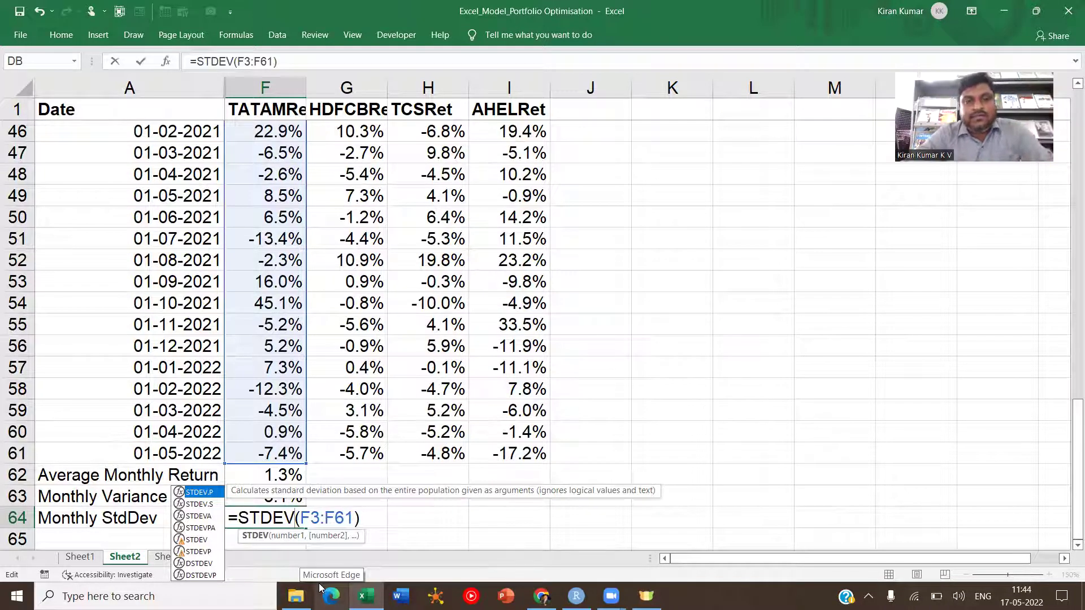
{"action": "key", "text": "Return"}
{"action": "key", "text": "Up"}
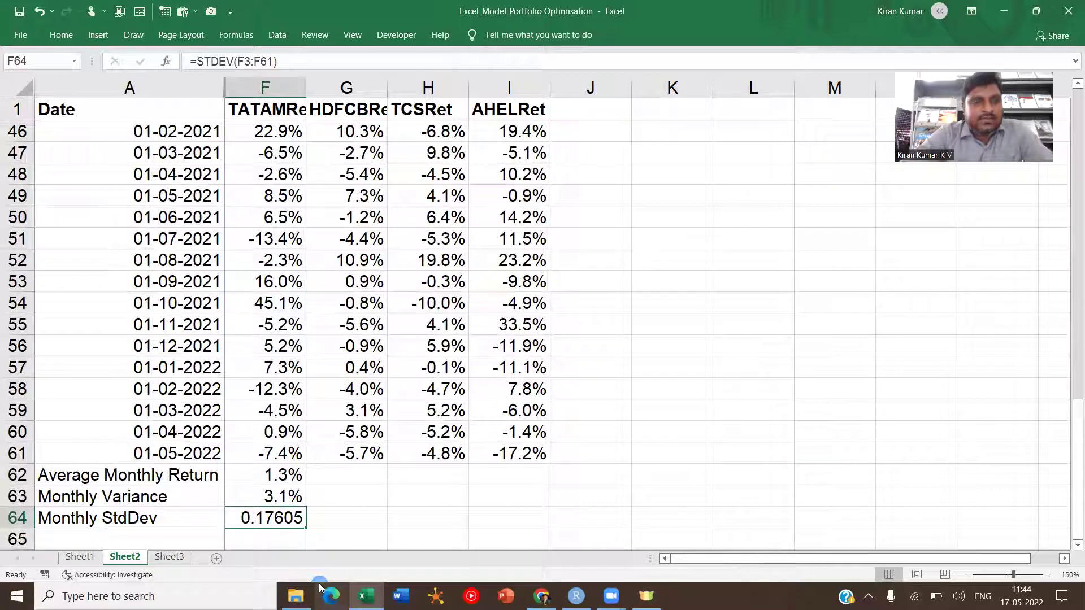
Step: Format the monthly standard deviation in F64 as a percentage with one decimal place
{"action": "left_click", "coordinate": [61, 34]}
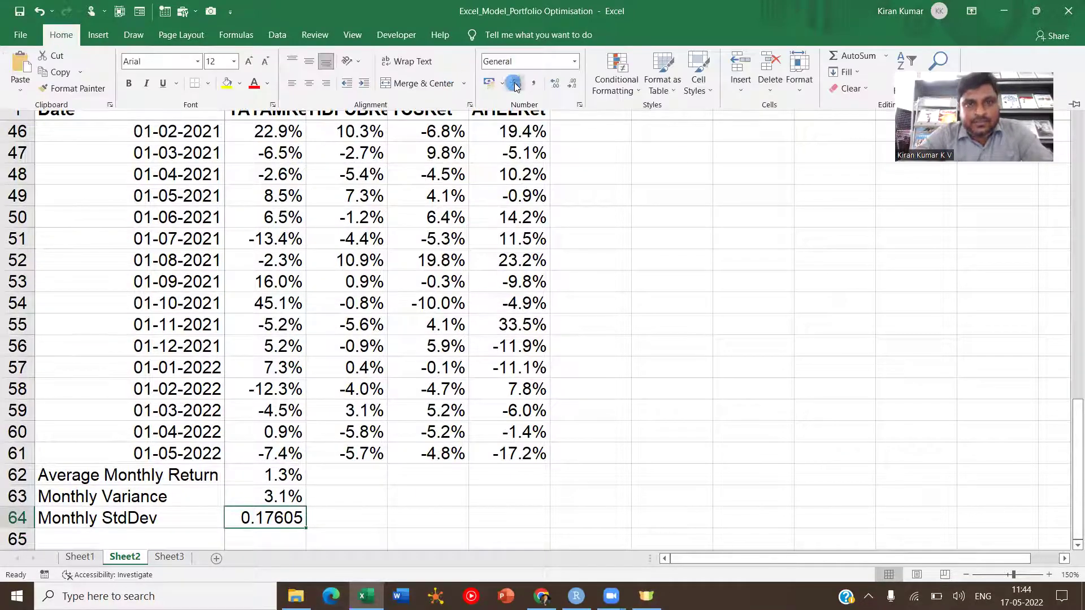
{"action": "left_click", "coordinate": [516, 84]}
{"action": "left_click", "coordinate": [555, 83]}
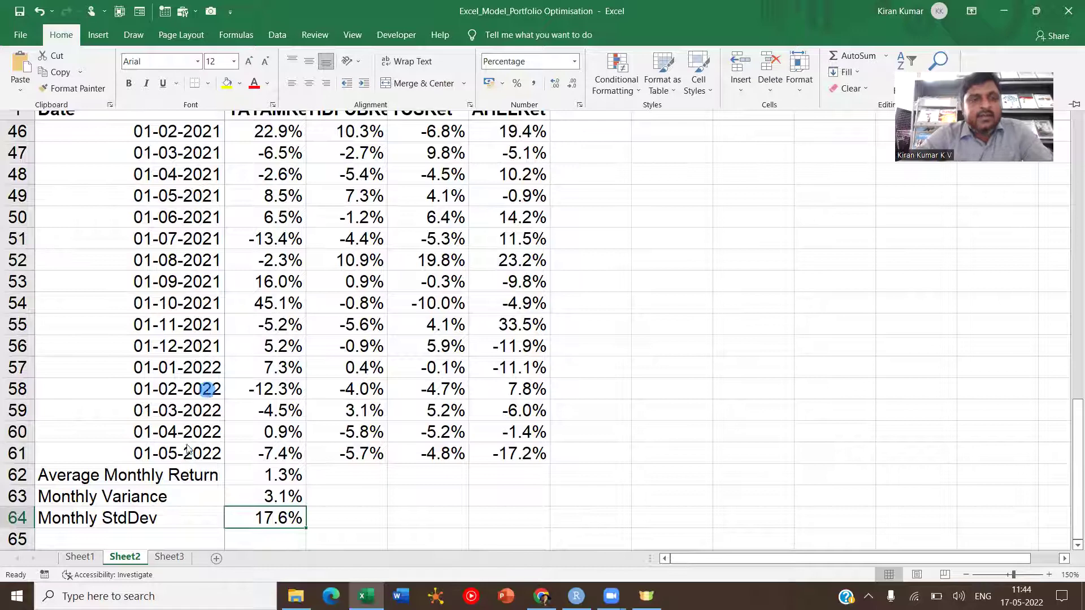
Step: Label A65 "Annual Return" directly below the monthly standard deviation row
{"action": "key", "text": "Down"}
{"action": "key", "text": "Down"}
{"action": "key", "text": "Down"}
{"action": "key", "text": "Down"}
{"action": "key", "text": "Down"}
{"action": "key", "text": "Down"}
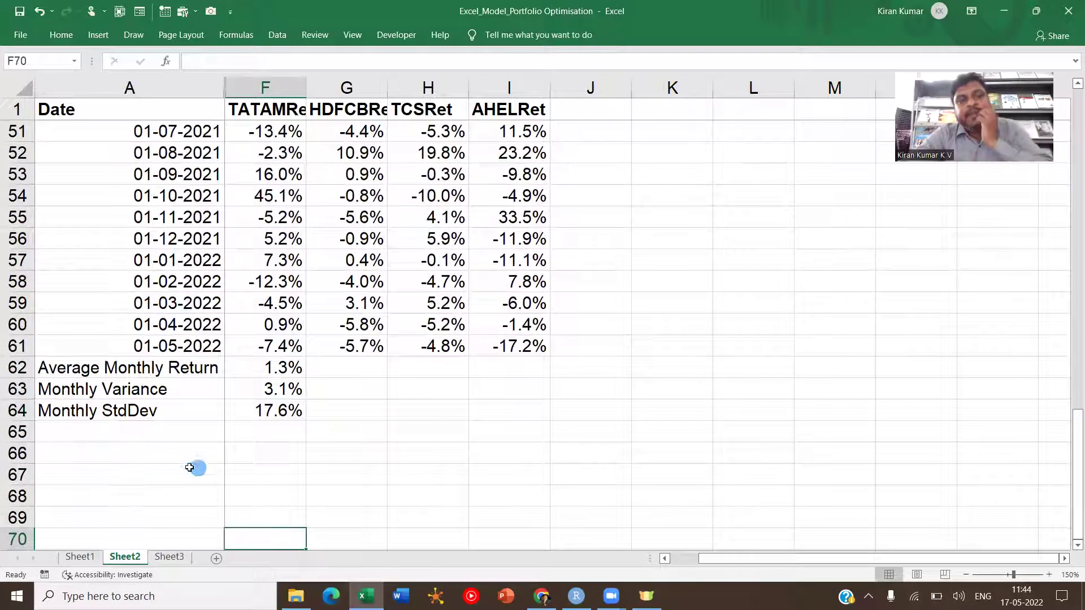
{"action": "left_click", "coordinate": [141, 433]}
{"action": "type", "text": "Annu"}
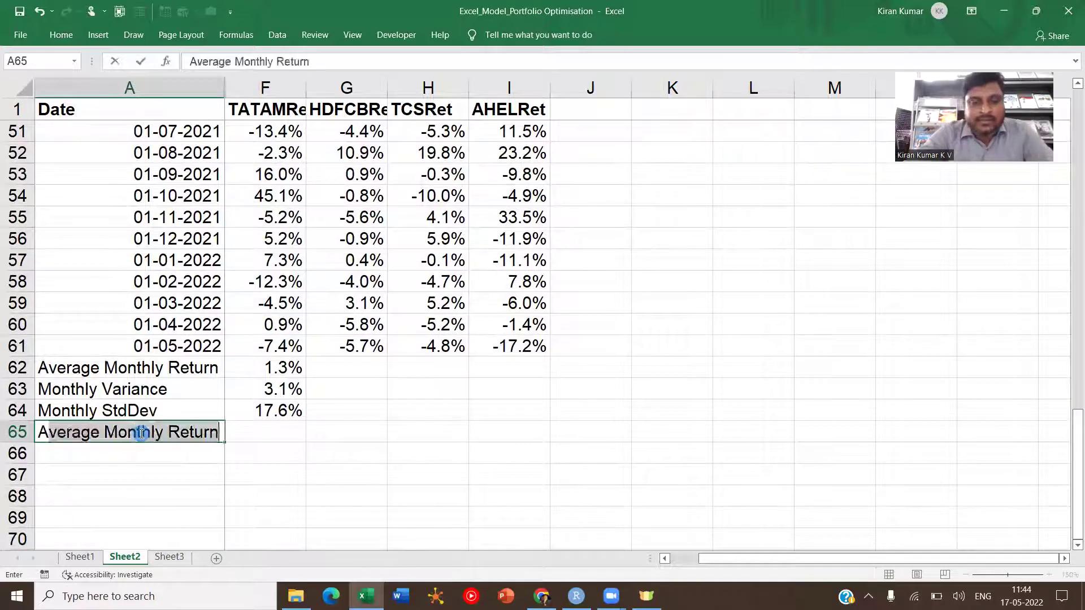
{"action": "type", "text": "al Return"}
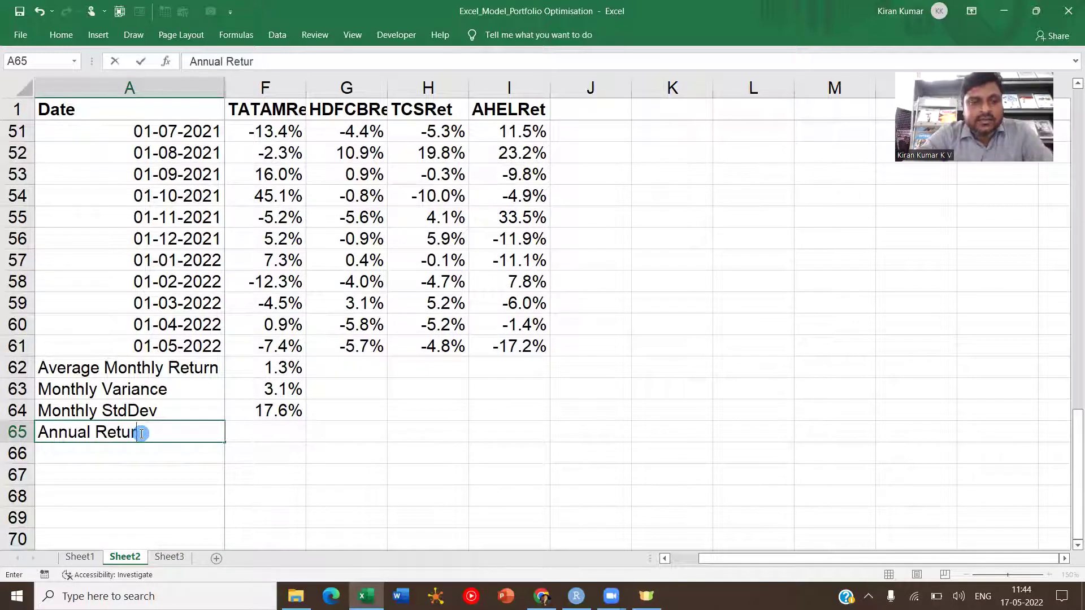
{"action": "key", "text": "Tab"}
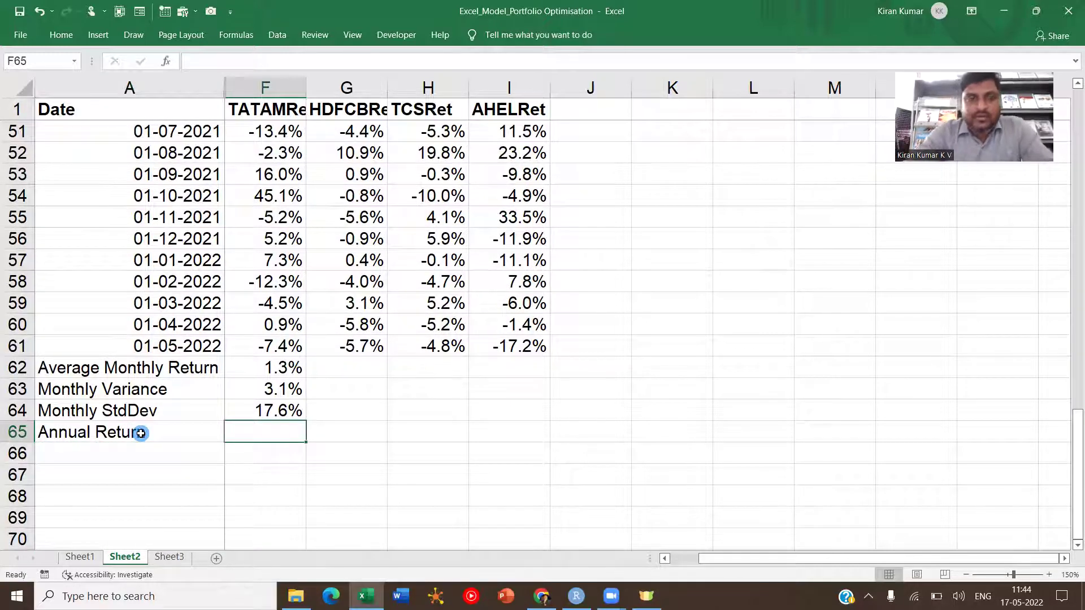
Step: Annualise the average monthly return by entering =F62*12 in F65
{"action": "type", "text": "="}
{"action": "key", "text": "Up"}
{"action": "key", "text": "Up"}
{"action": "key", "text": "Up"}
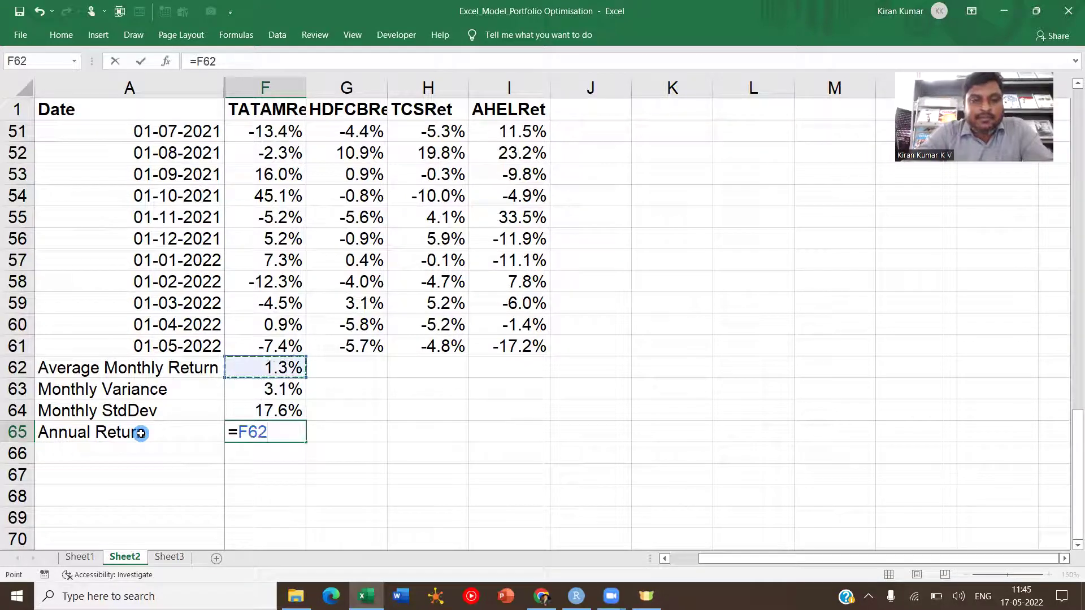
{"action": "type", "text": "*12"}
{"action": "key", "text": "Return"}
Step: Label A66 "Annual Variance" and enter the formula =F64*12 beside it in F66
{"action": "type", "text": "A"}
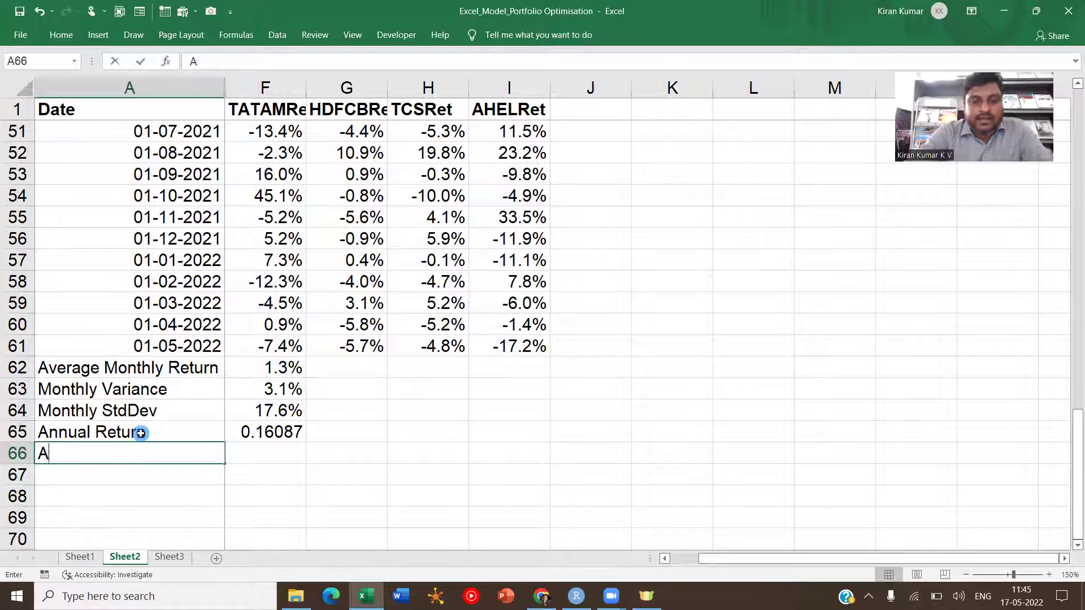
{"action": "type", "text": "nnual Variance"}
{"action": "key", "text": "Tab"}
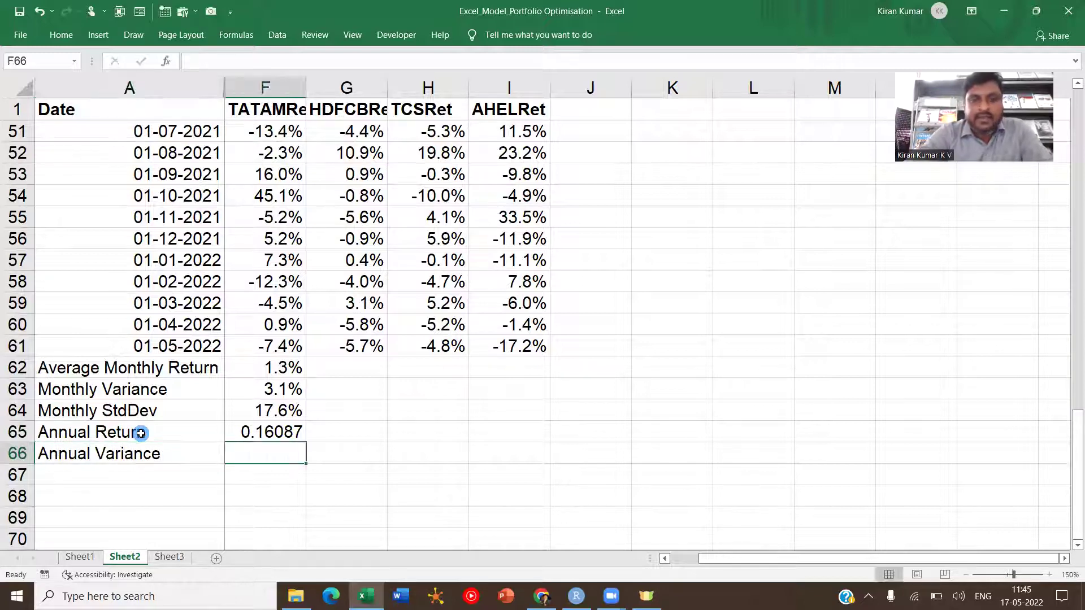
{"action": "type", "text": "="}
{"action": "key", "text": "Up"}
{"action": "key", "text": "Up"}
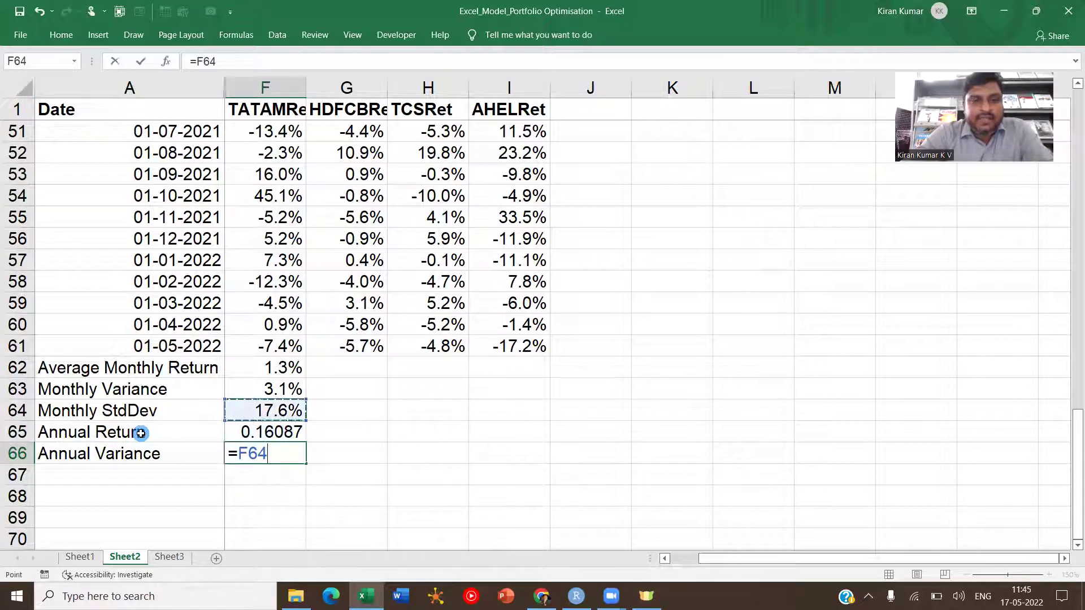
{"action": "type", "text": "*12"}
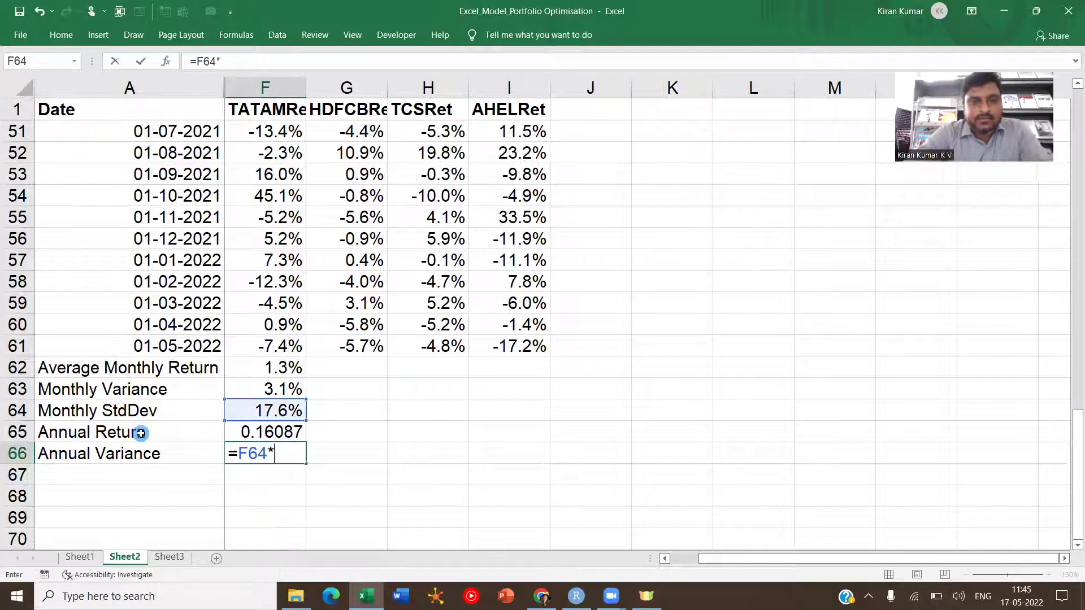
{"action": "key", "text": "Return"}
{"action": "key", "text": "Up"}
{"action": "key", "text": "Right"}
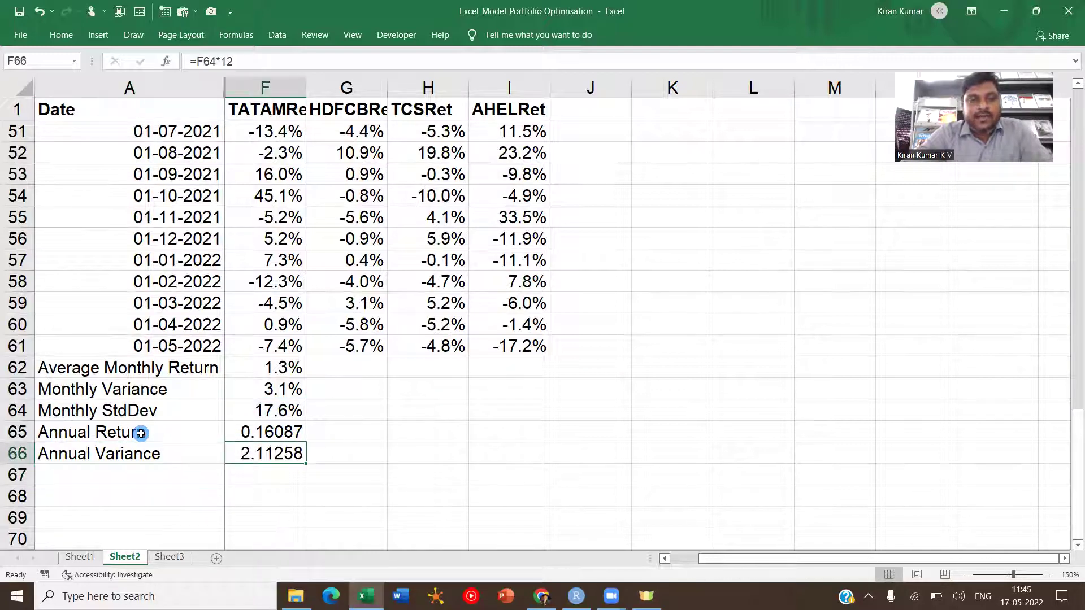
Step: Format the annual return and annual variance in F65:F66 as whole percentages
{"action": "key", "text": "shift+Up"}
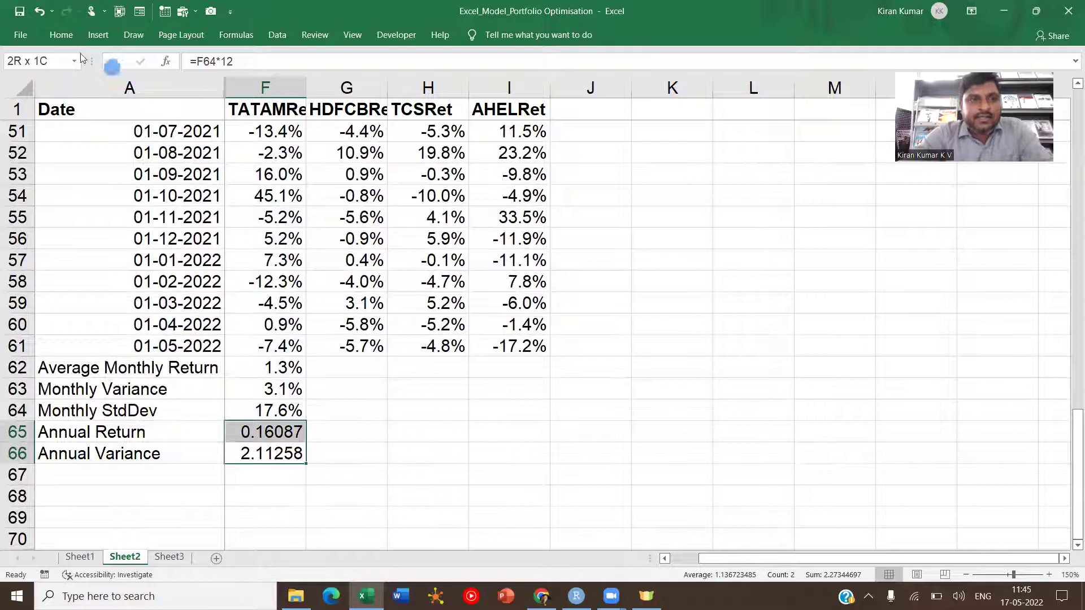
{"action": "left_click", "coordinate": [65, 35]}
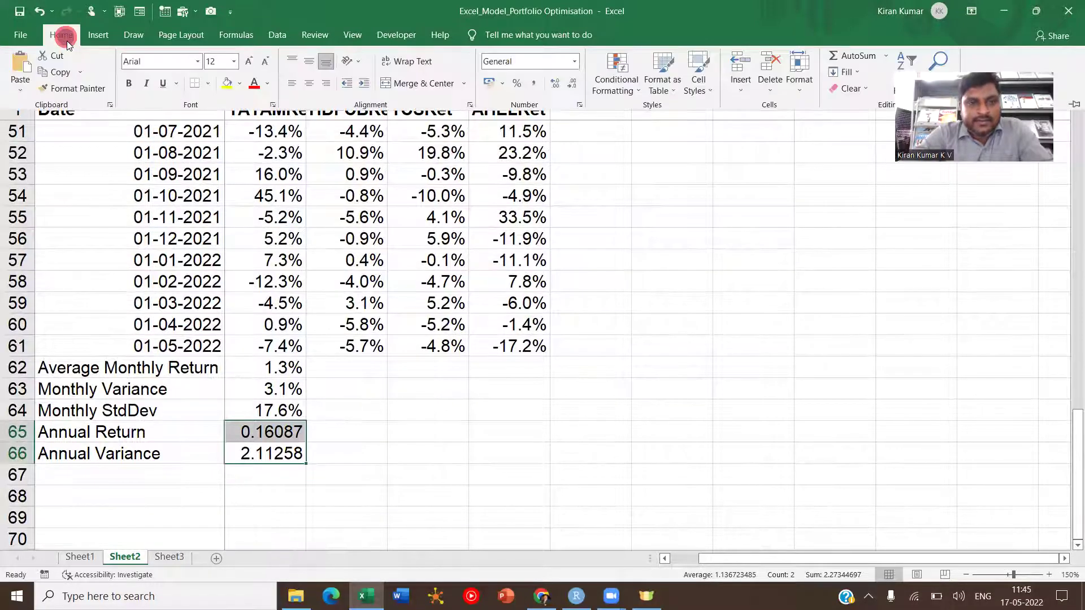
{"action": "left_click", "coordinate": [519, 88]}
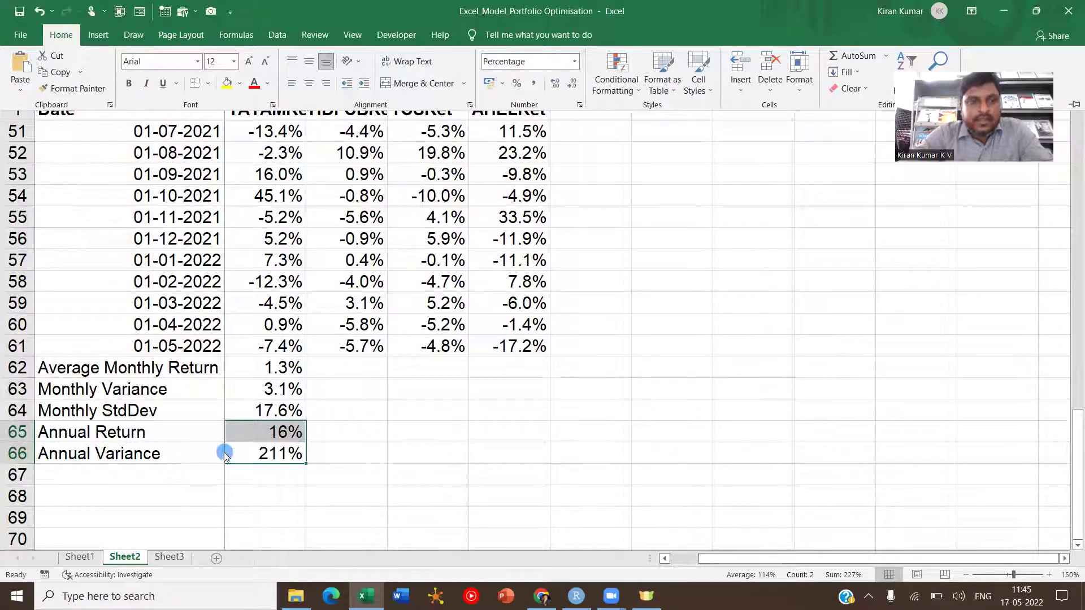
Step: Label A67 "Annual STDEV" directly below the annual variance row
{"action": "left_click", "coordinate": [177, 469]}
{"action": "left_click", "coordinate": [172, 469]}
{"action": "type", "text": "Annu"}
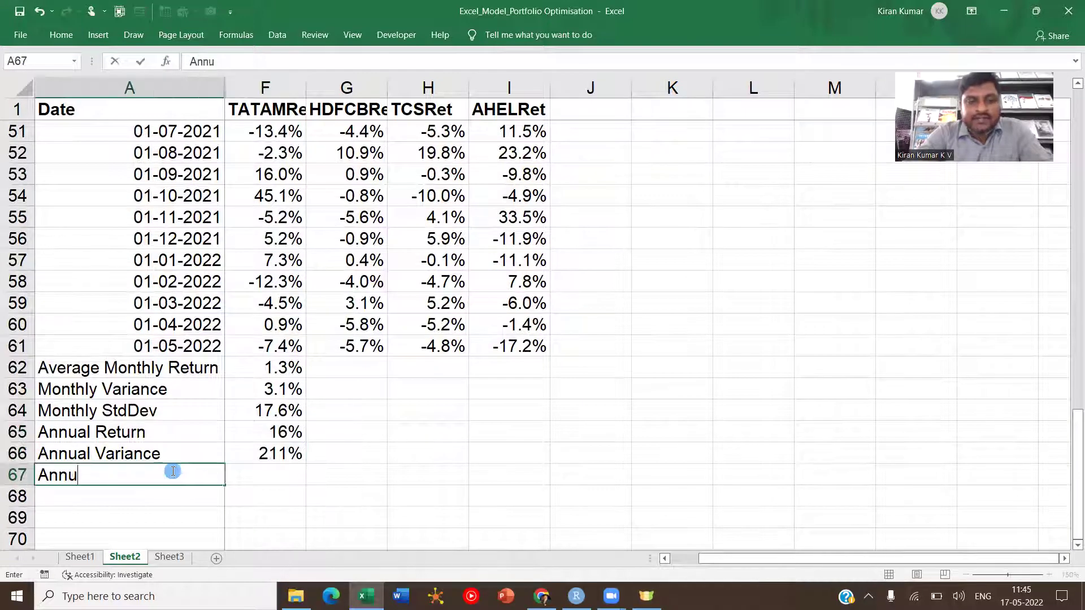
{"action": "type", "text": "al STDEV"}
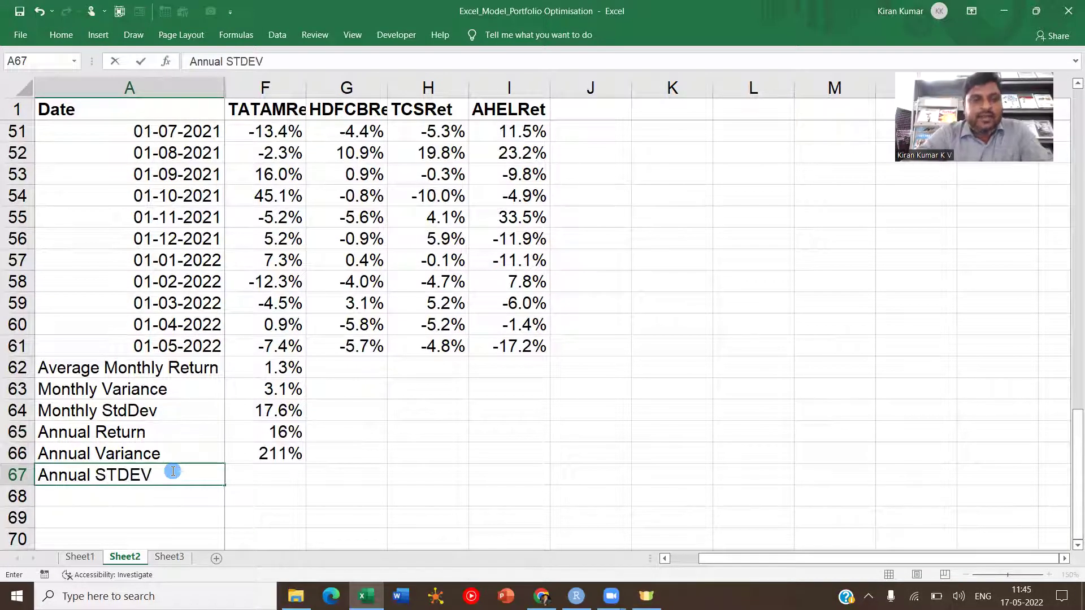
{"action": "key", "text": "Tab"}
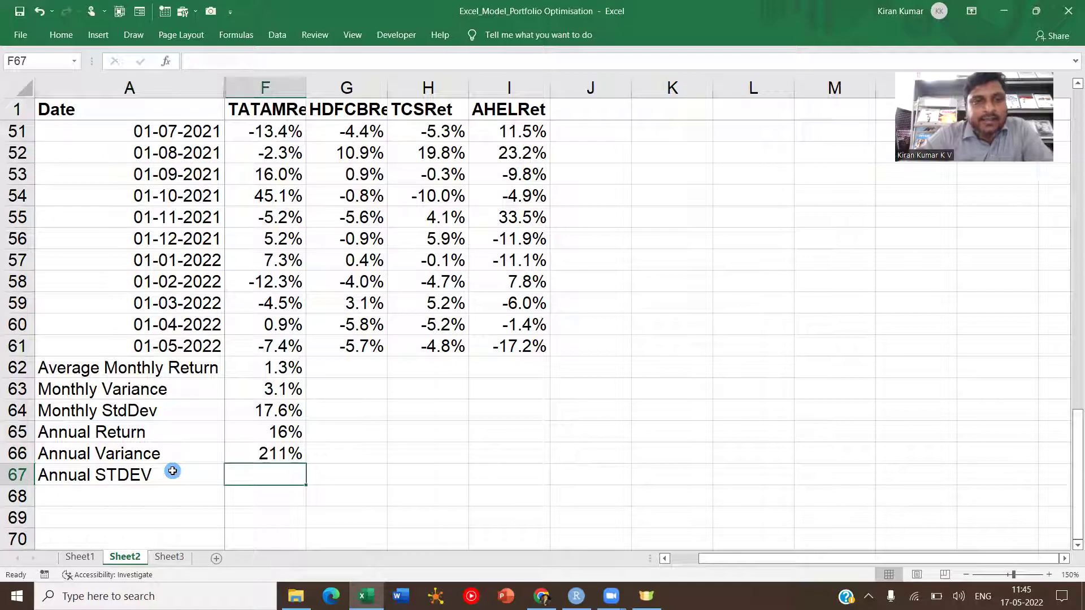
Step: Check the monthly standard deviation with a temporary =SQRT(F63) formula in G64, and clear that cell again
{"action": "left_click", "coordinate": [270, 411]}
{"action": "key", "text": "Down"}
{"action": "key", "text": "Down"}
{"action": "key", "text": "Down"}
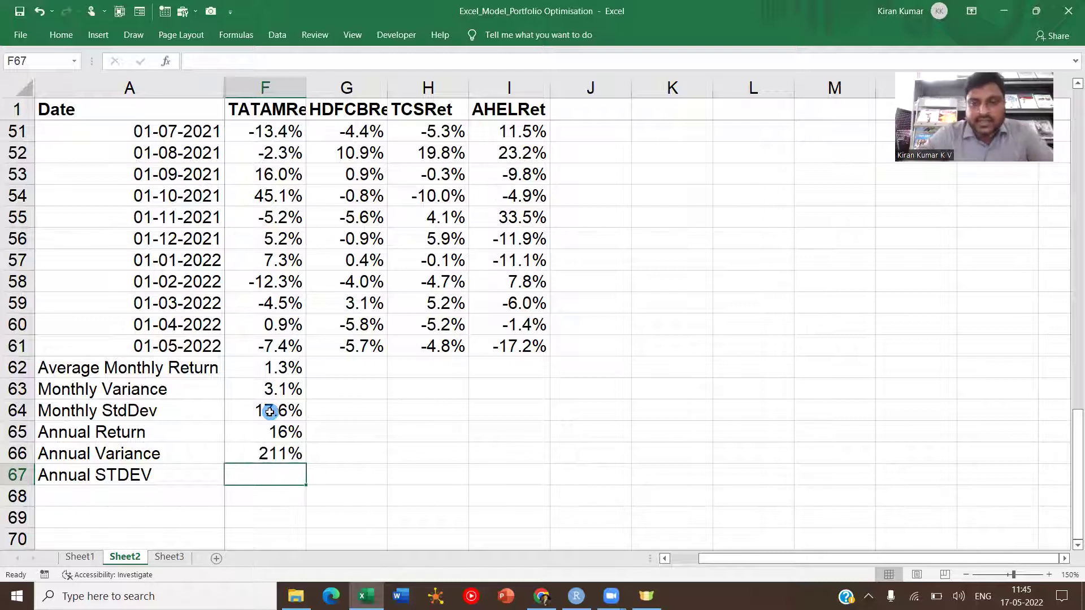
{"action": "left_click_drag", "start_coordinate": [195, 385], "coordinate": [267, 411]}
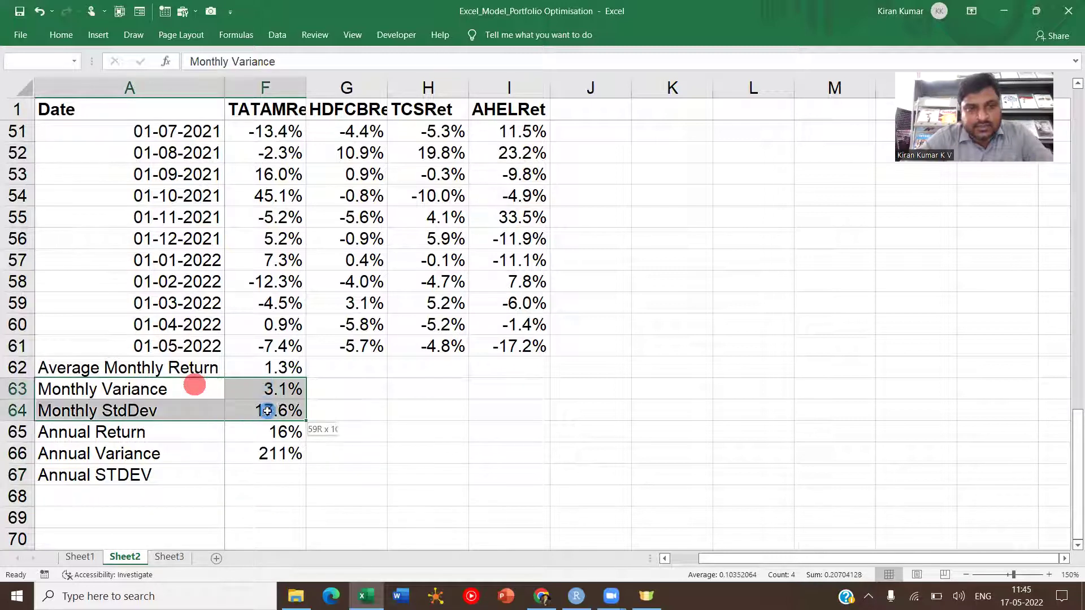
{"action": "left_click", "coordinate": [343, 405]}
{"action": "type", "text": "=sqrt("}
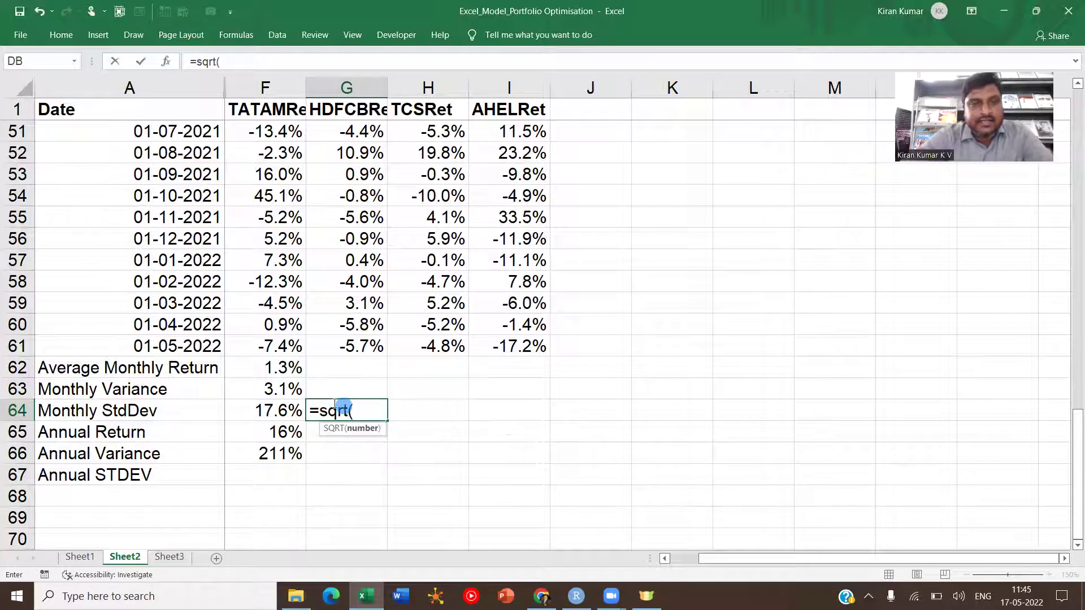
{"action": "left_click", "coordinate": [280, 388]}
{"action": "type", "text": ")"}
{"action": "key", "text": "ctrl+Return"}
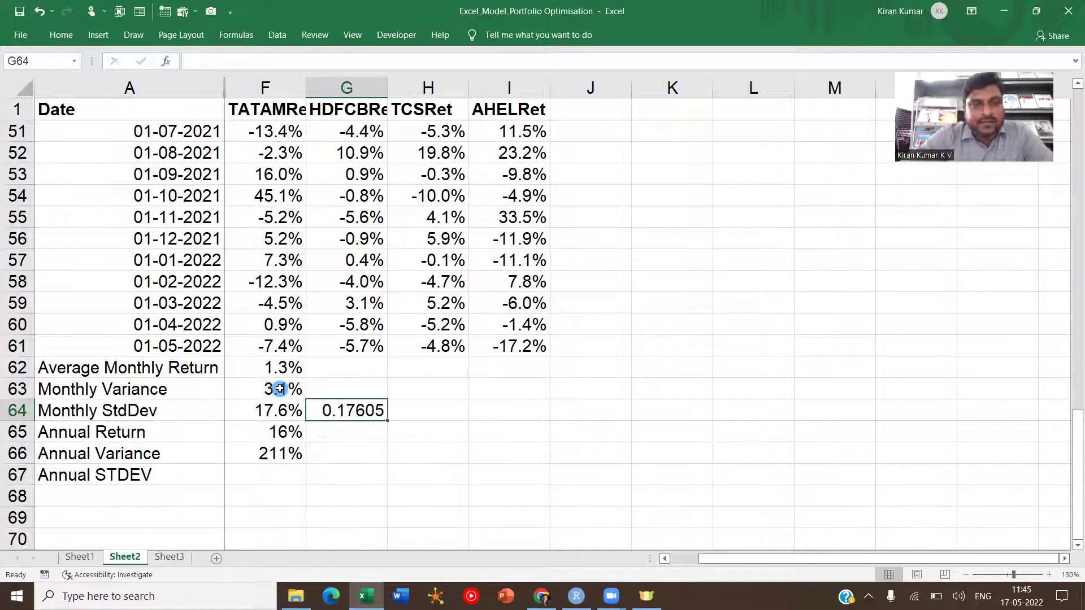
{"action": "key", "text": "Delete"}
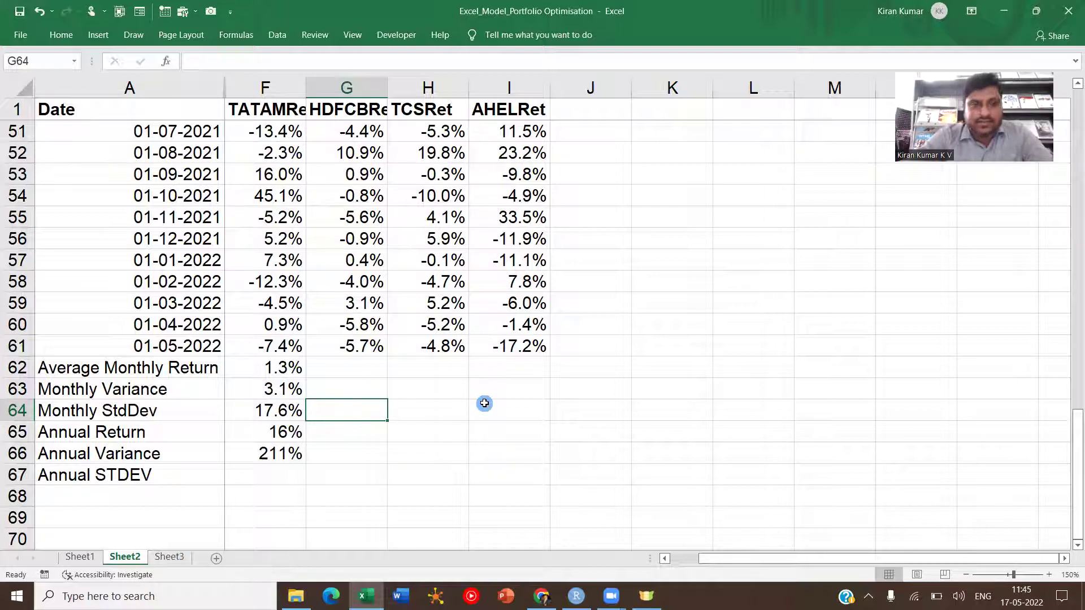
Step: Calculate the annual standard deviation in F67 as =SQRT(F66)
{"action": "left_click", "coordinate": [284, 469]}
{"action": "type", "text": "="}
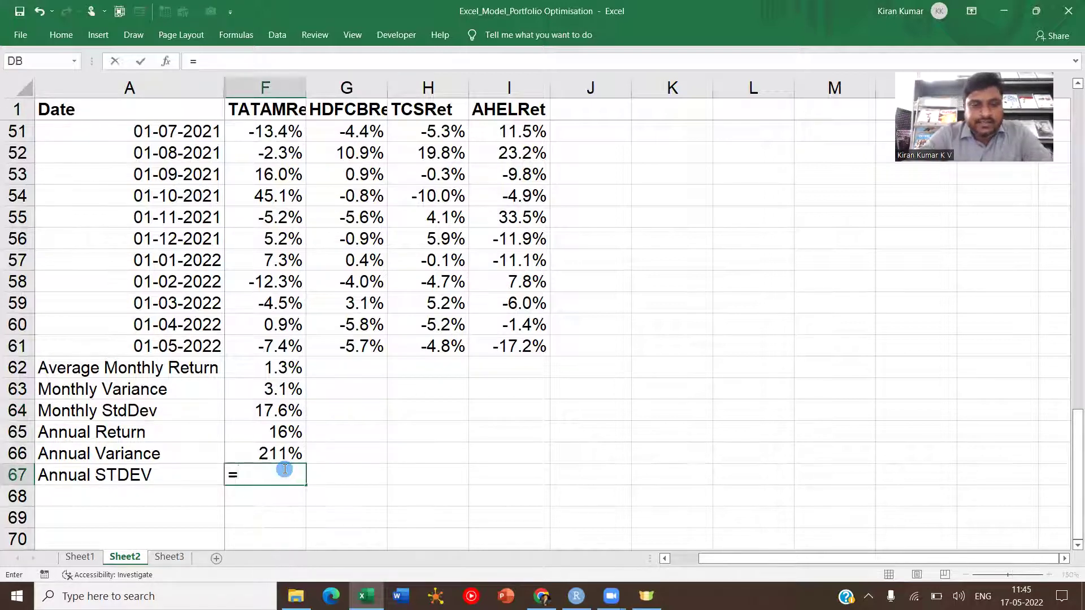
{"action": "type", "text": "SQRT("}
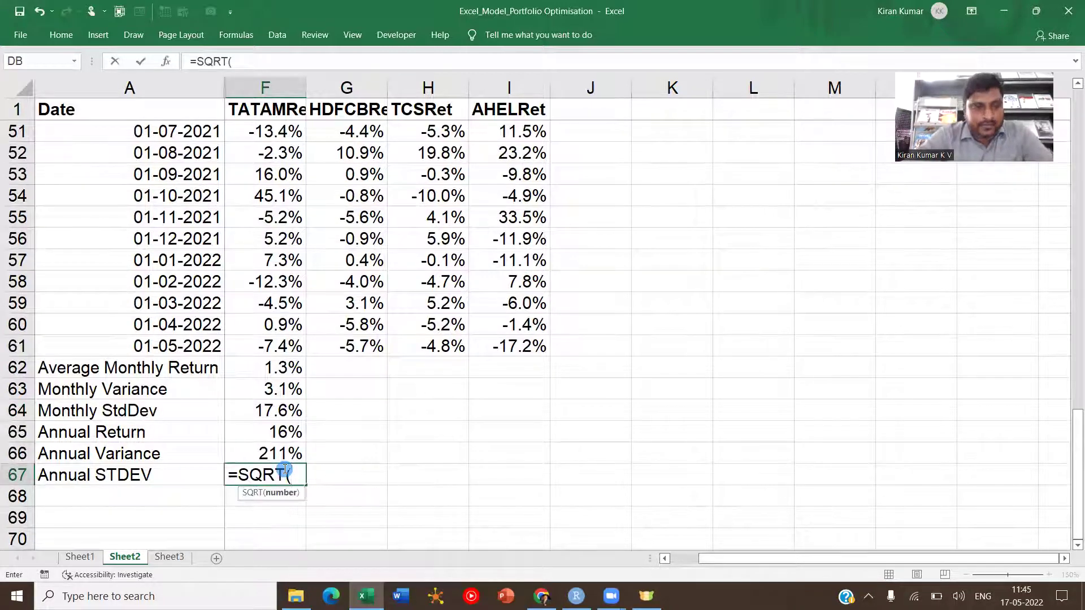
{"action": "key", "text": "Up"}
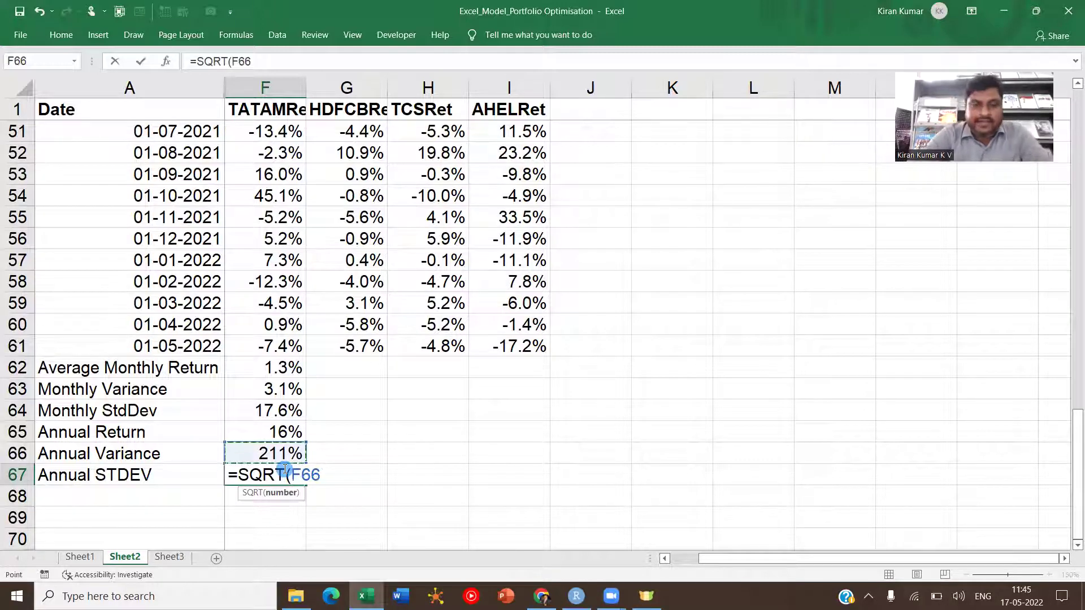
{"action": "type", "text": ")"}
{"action": "key", "text": "Return"}
Step: Format the annual standard deviation in F67 as a whole percentage
{"action": "left_click", "coordinate": [284, 473]}
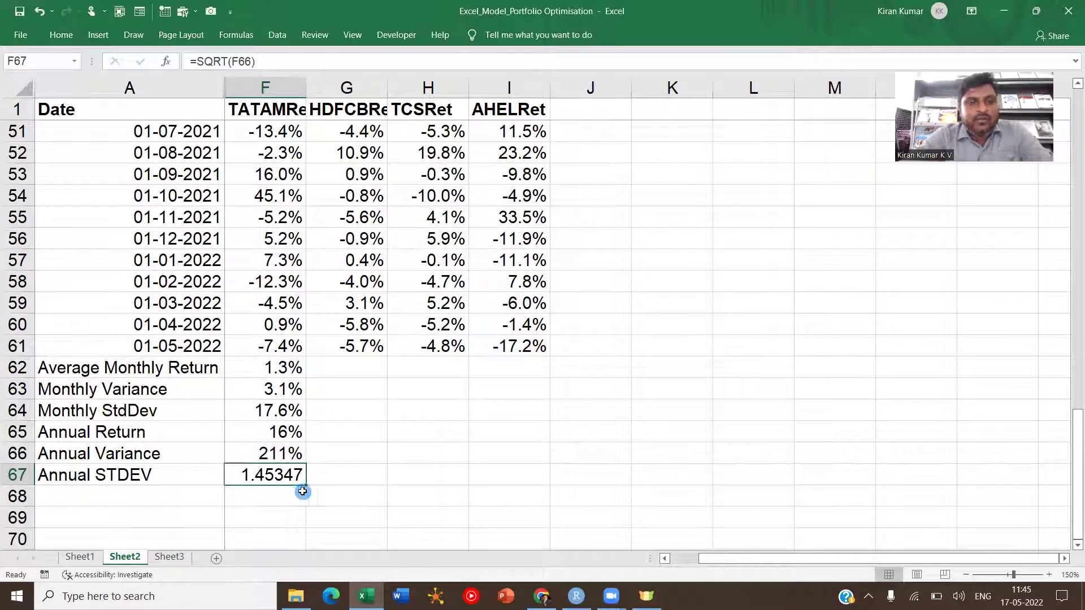
{"action": "left_click", "coordinate": [62, 35]}
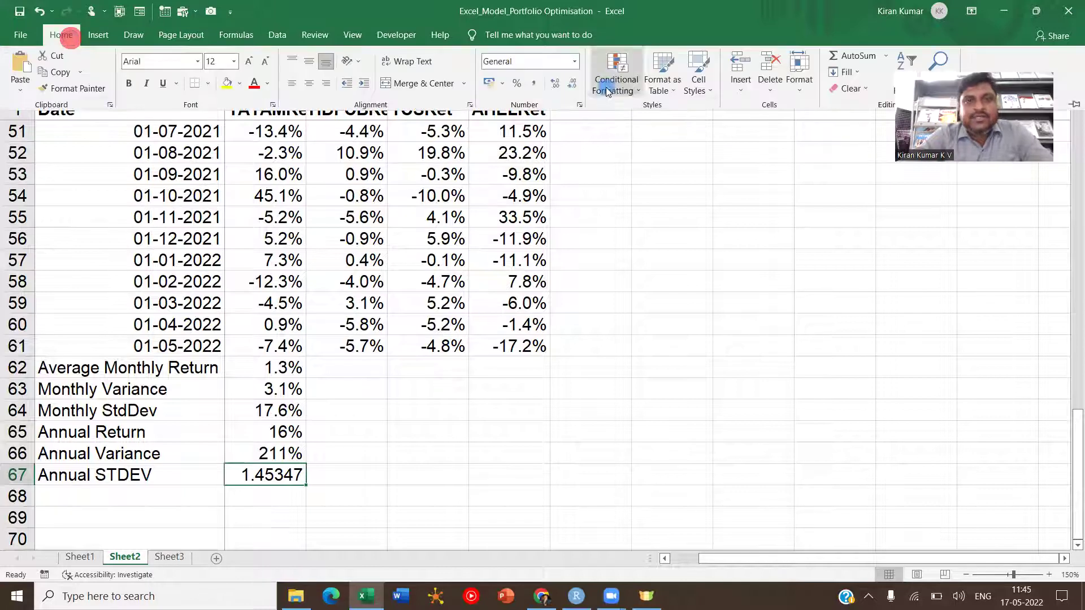
{"action": "left_click", "coordinate": [516, 83]}
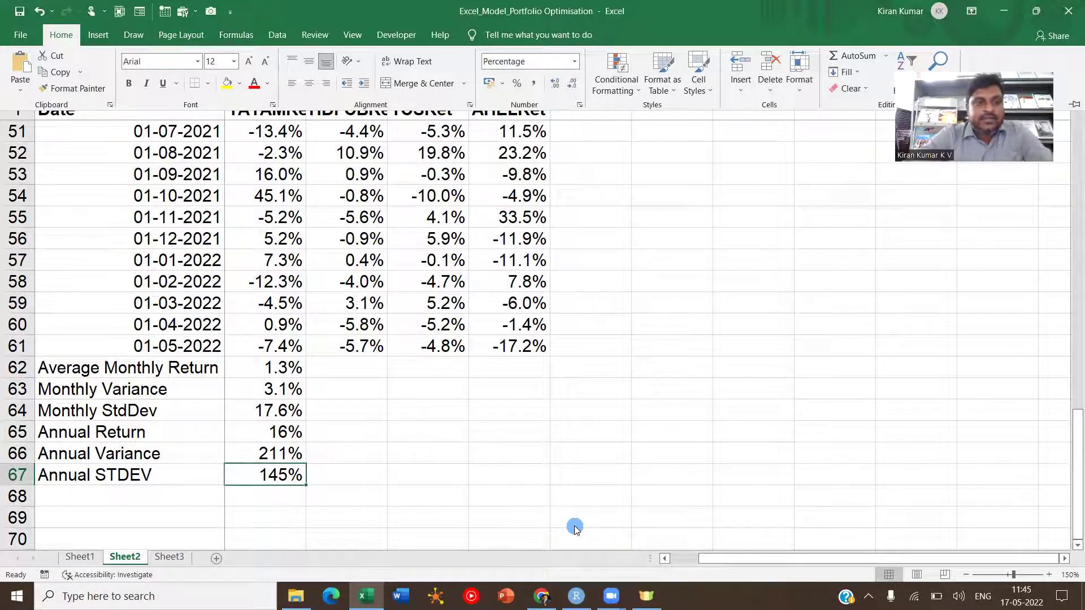
Step: Fill the six summary formulas in F62:F67 across to column I for the other three stocks
{"action": "left_click", "coordinate": [440, 471]}
{"action": "left_click_drag", "start_coordinate": [273, 368], "coordinate": [277, 474]}
{"action": "key", "text": "shift+Right"}
{"action": "key", "text": "shift+Right"}
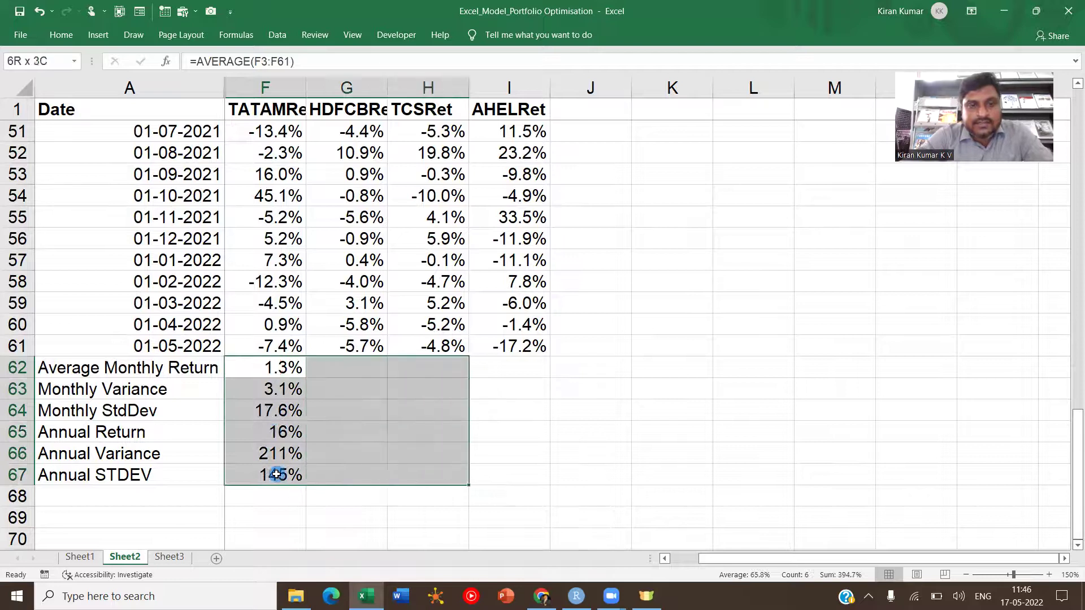
{"action": "key", "text": "shift+Right"}
{"action": "key", "text": "ctrl+r"}
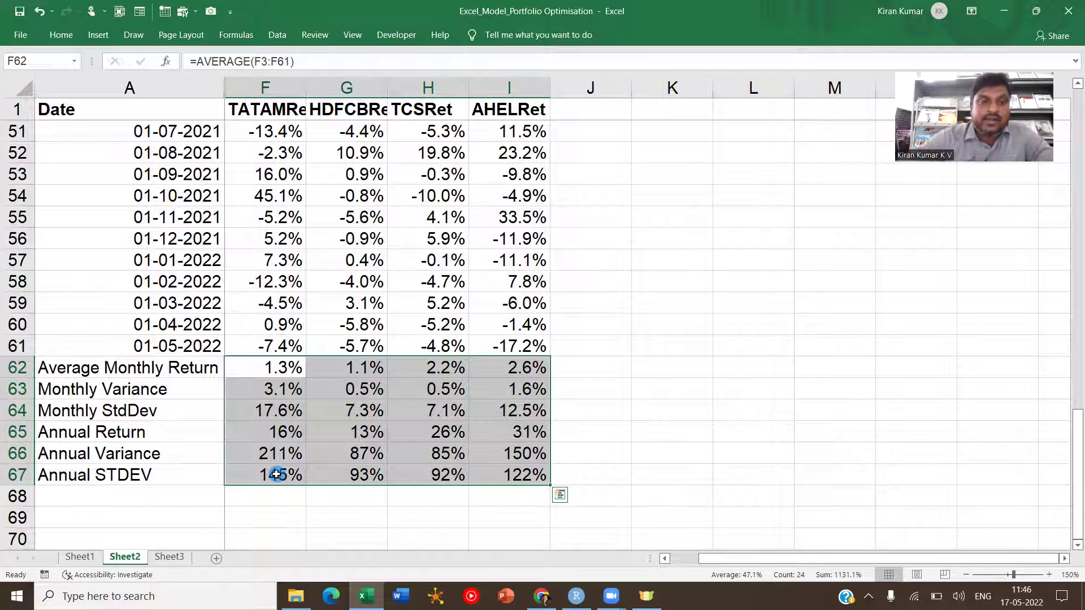
Step: Label A68 "Coefficient of Variation (CV)" directly below the annual standard deviation row
{"action": "left_click", "coordinate": [164, 499]}
{"action": "type", "text": "Coe"}
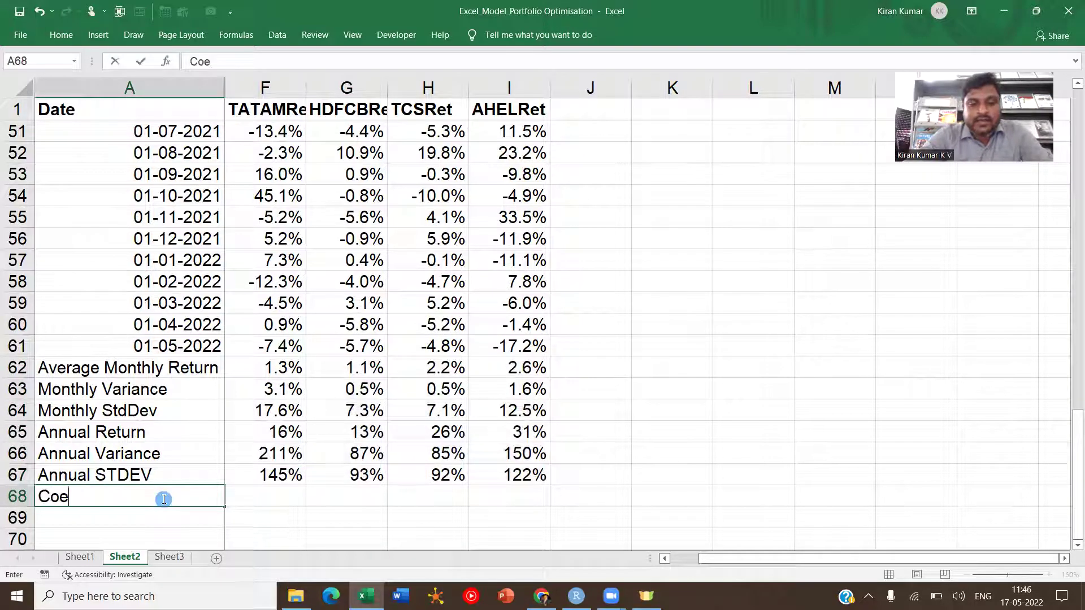
{"action": "type", "text": "fficient of Variation (CV)"}
{"action": "key", "text": "Tab"}
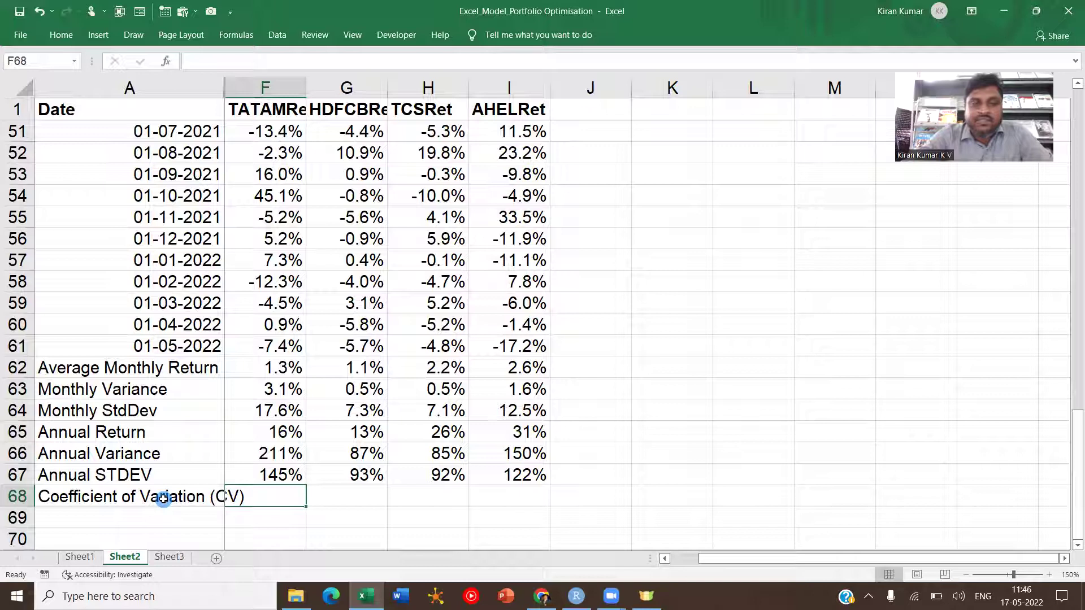
Step: Calculate the coefficient of variation in F68 as =F67/F65
{"action": "type", "text": "="}
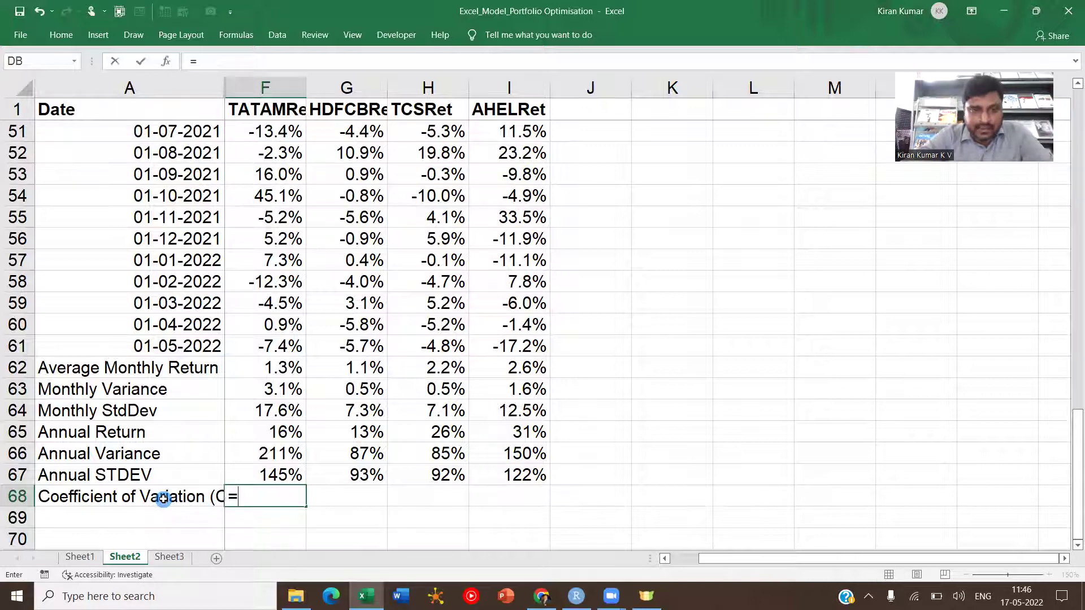
{"action": "key", "text": "Up"}
{"action": "type", "text": "/"}
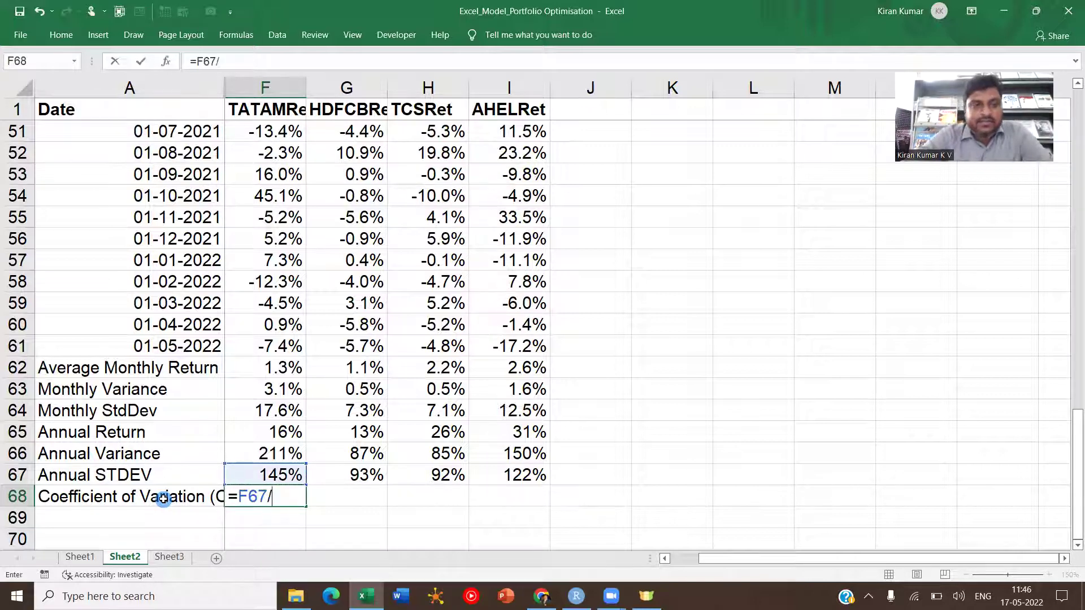
{"action": "key", "text": "Up"}
{"action": "key", "text": "Up"}
{"action": "key", "text": "Up"}
{"action": "key", "text": "ctrl+Return"}
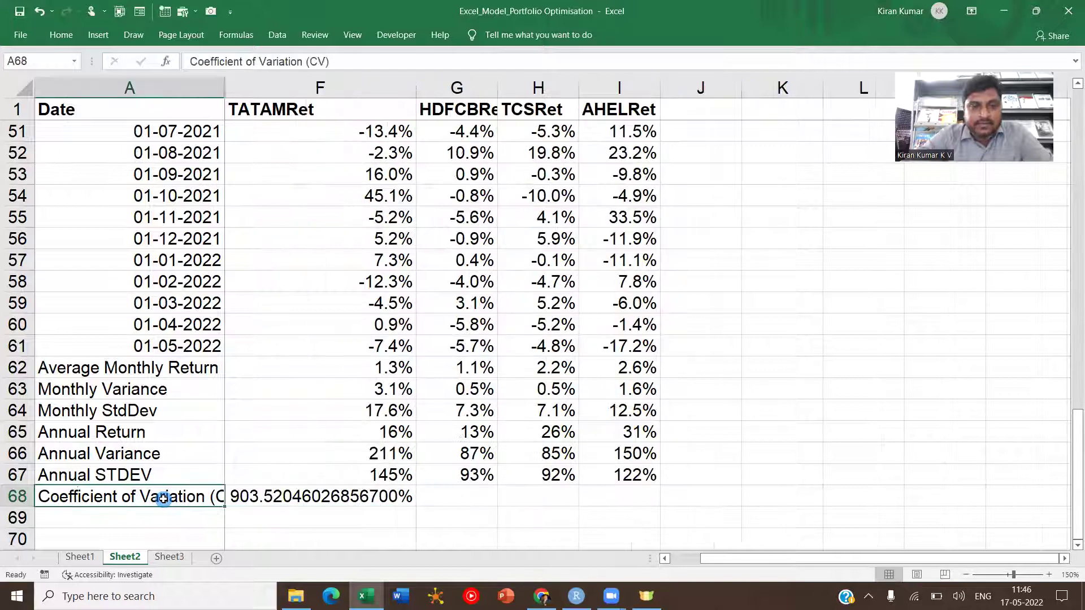
Step: Format F68 in comma style with two decimals and autofit the width of column F
{"action": "left_click", "coordinate": [61, 35]}
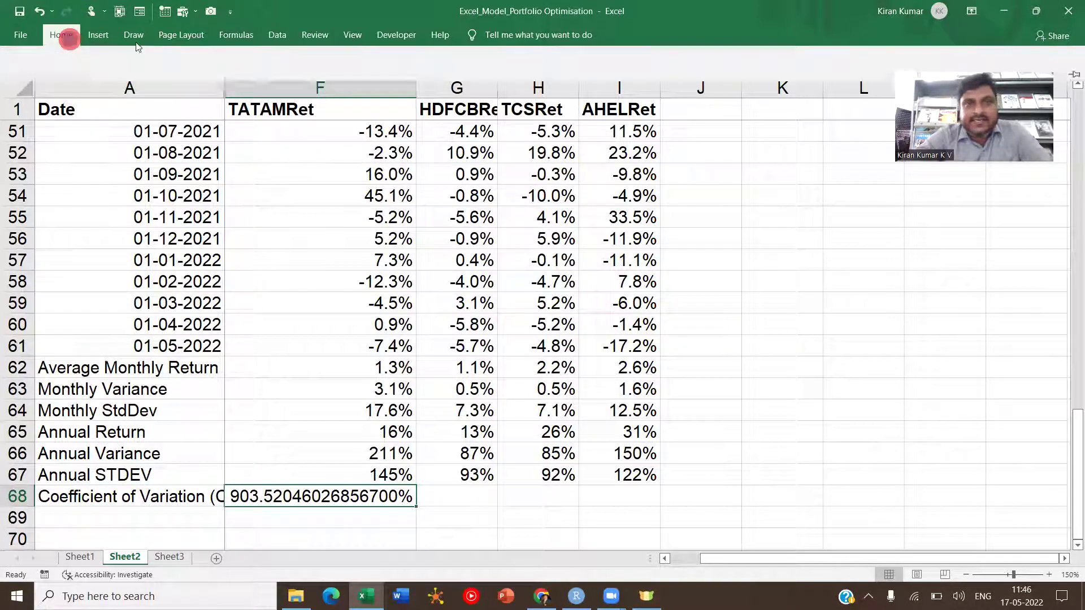
{"action": "left_click", "coordinate": [533, 83]}
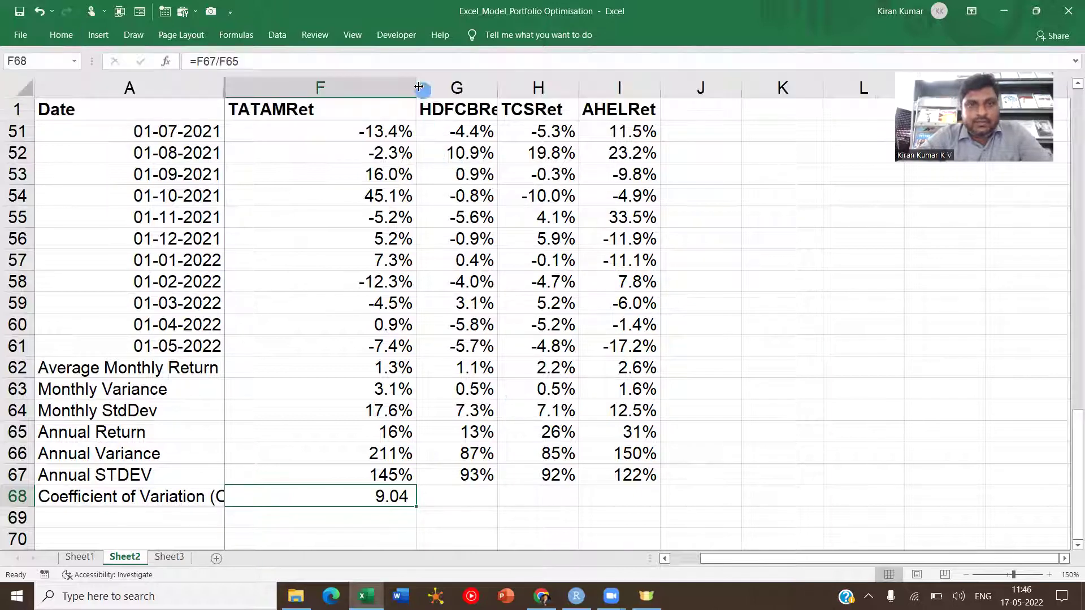
{"action": "double_click", "coordinate": [416, 87]}
Step: Fill the coefficient of variation formula from F68 across to I68 for the other stocks
{"action": "key", "text": "shift+Right"}
{"action": "key", "text": "shift+Right"}
{"action": "key", "text": "shift+Right"}
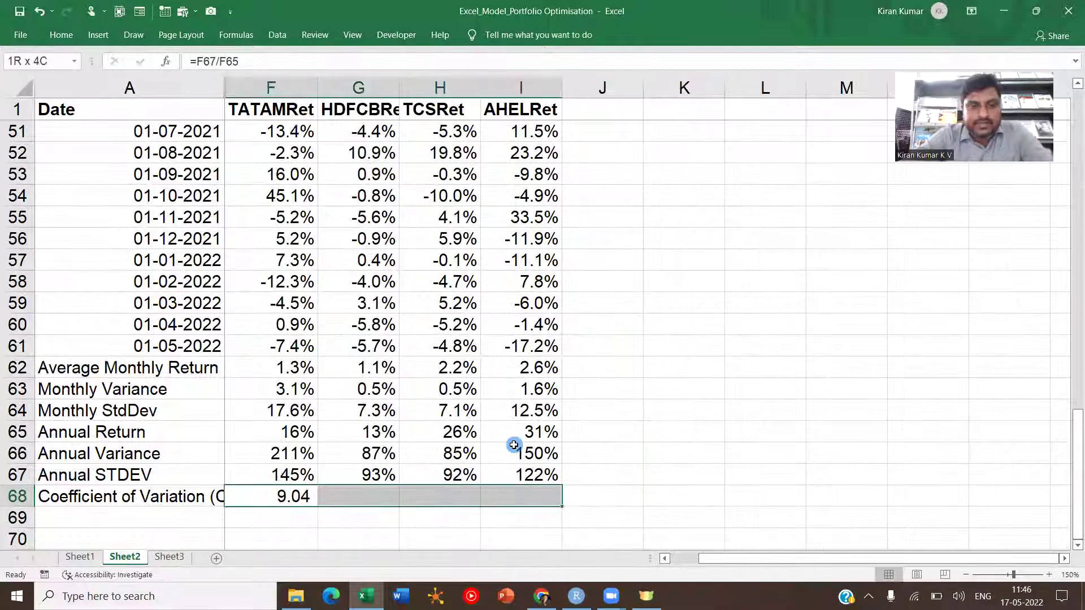
{"action": "key", "text": "ctrl+r"}
{"action": "left_click", "coordinate": [513, 445], "text": "ctrl"}
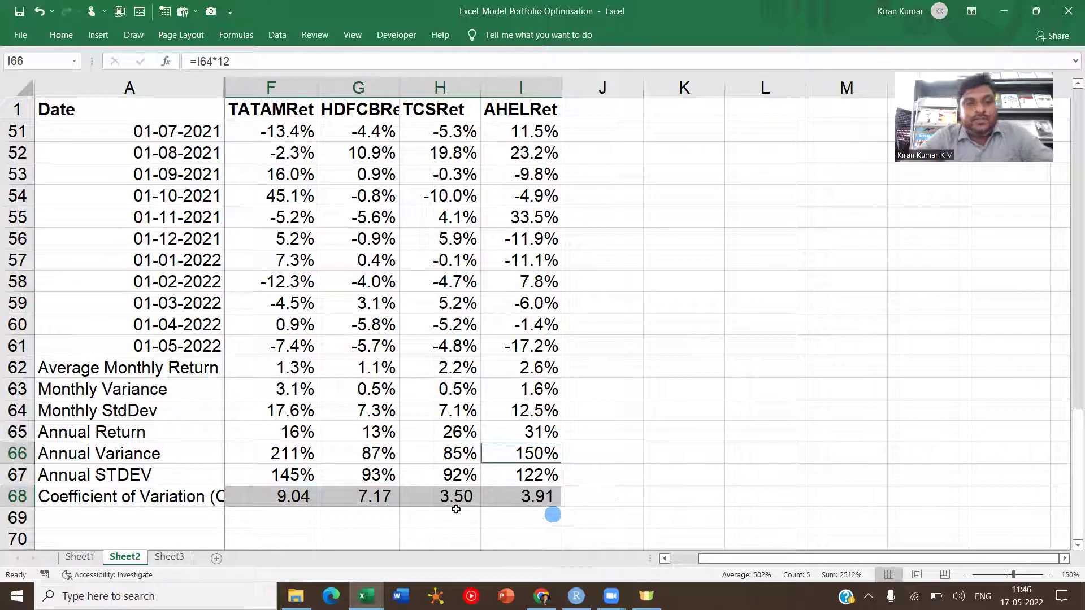